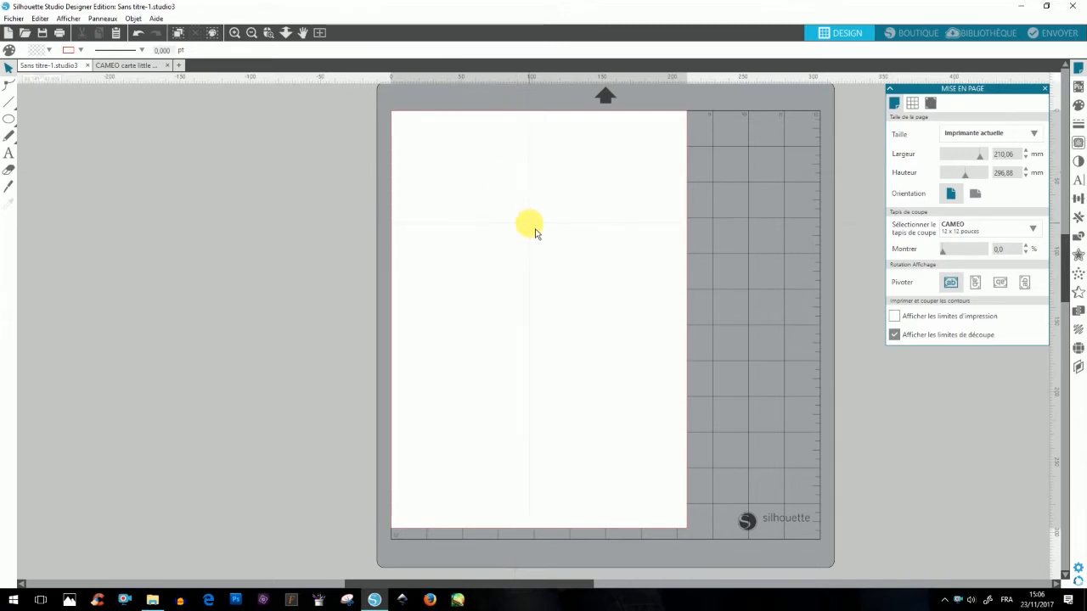
Paste the rectangular cloud card design onto the page and regroup its clouds separately from the frame
key("ctrl+v")
left_click_drag(351, 391, 544, 237)
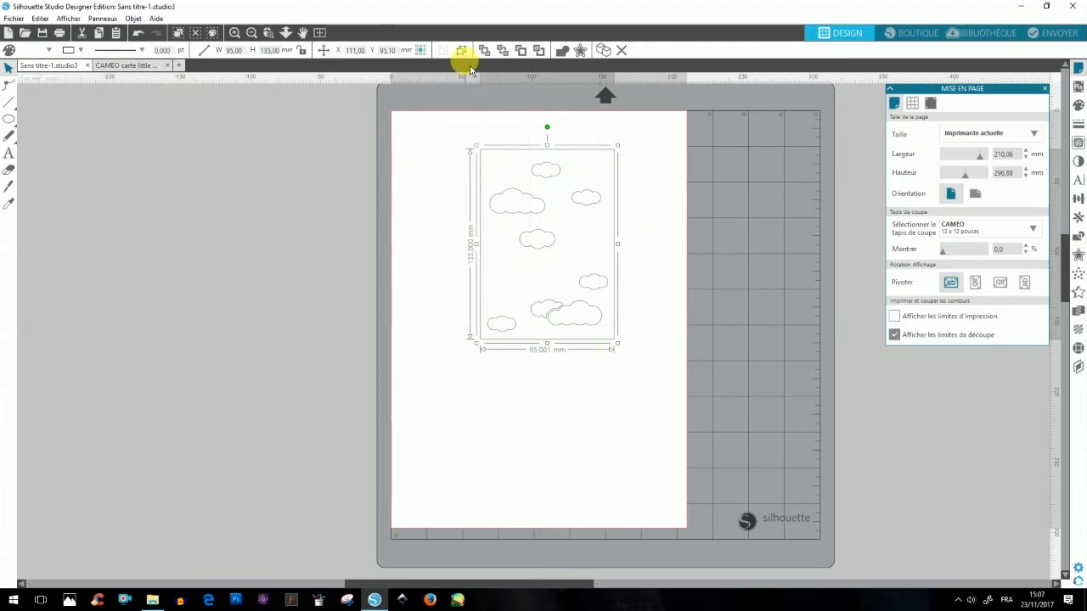
left_click(412, 189)
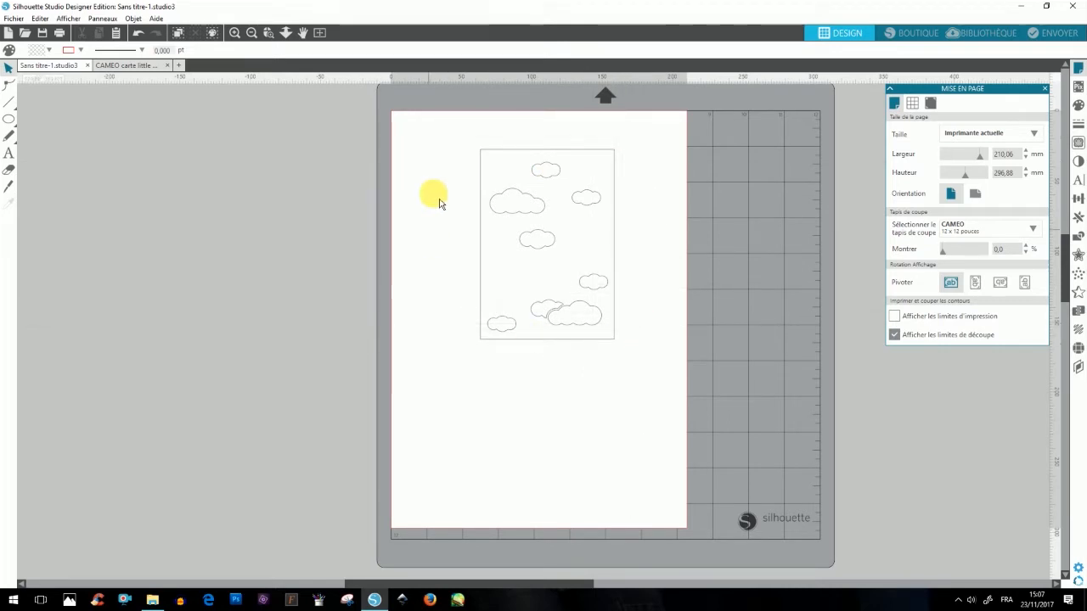
left_click_drag(632, 154, 461, 335)
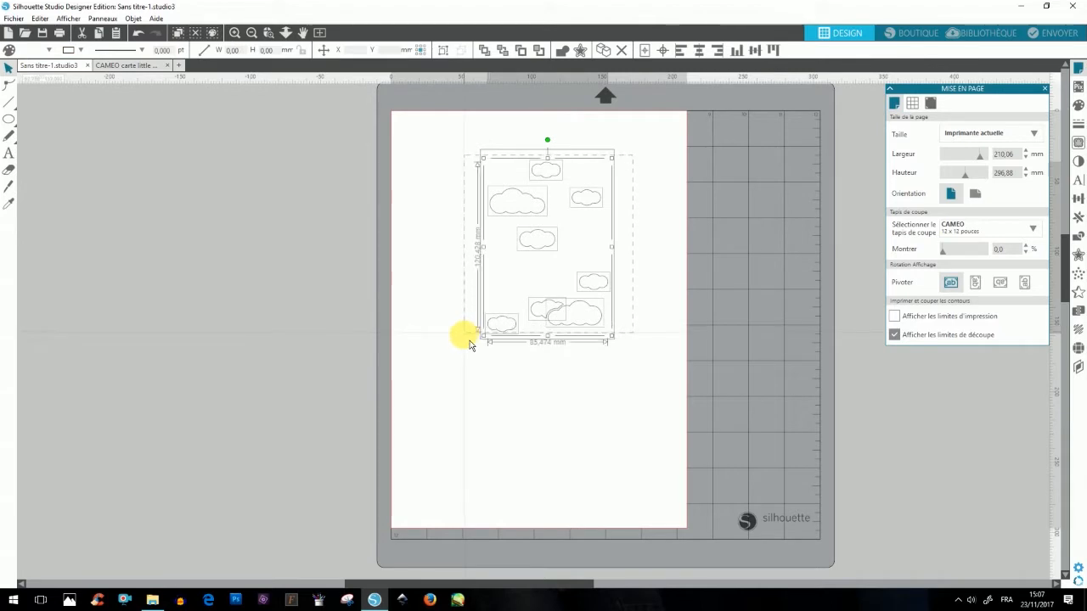
left_click(449, 53)
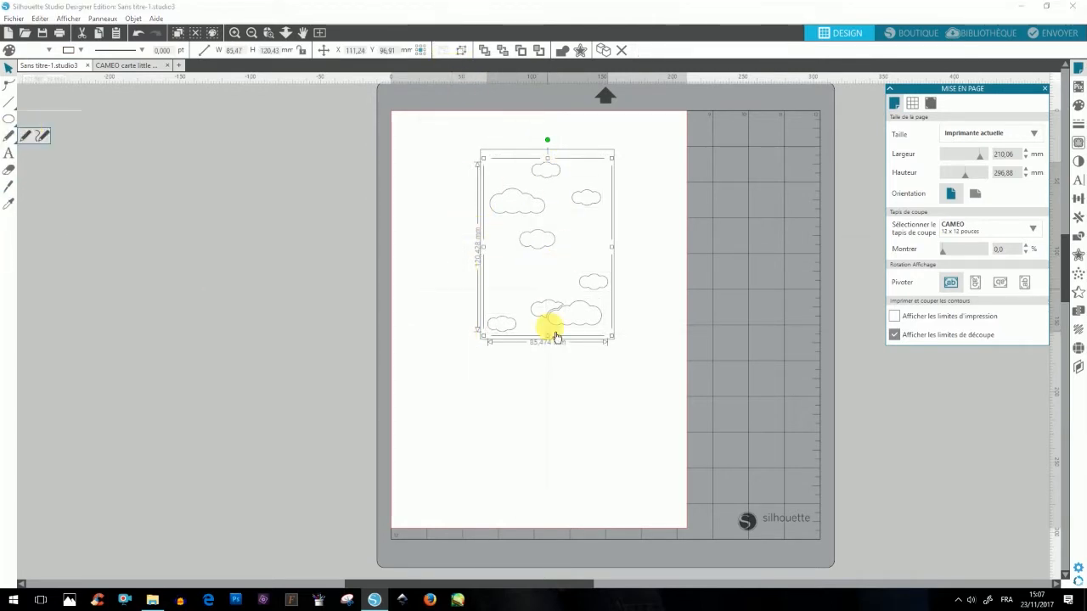
Draw three overlapping circles below the card and weld them into a cloud about 36.6 × 24.9 mm
left_click(9, 119)
left_click_drag(456, 388, 508, 414)
left_click(9, 67)
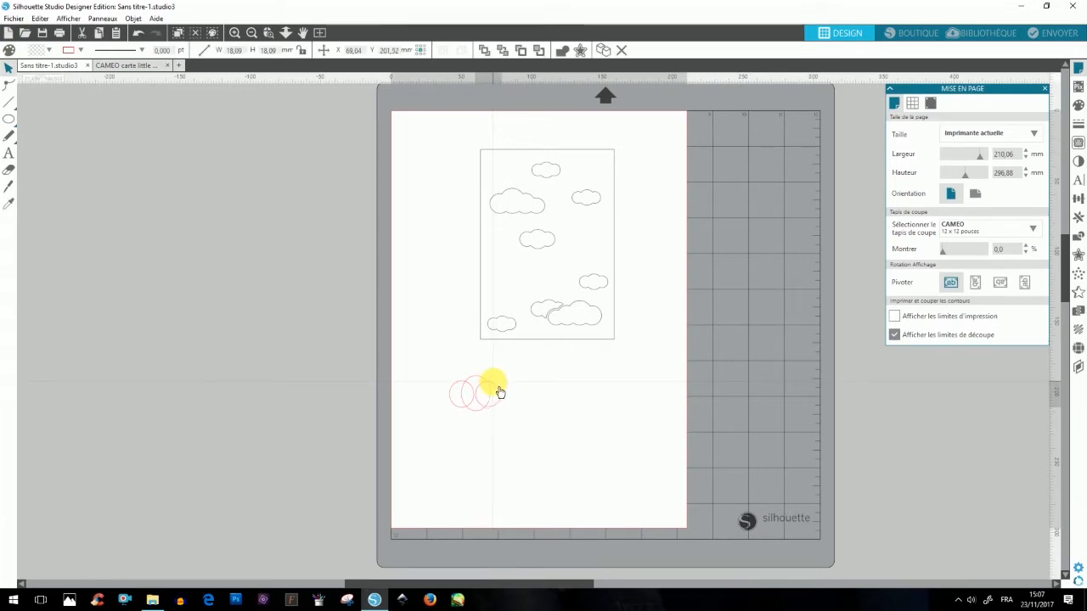
left_click_drag(516, 359, 431, 438)
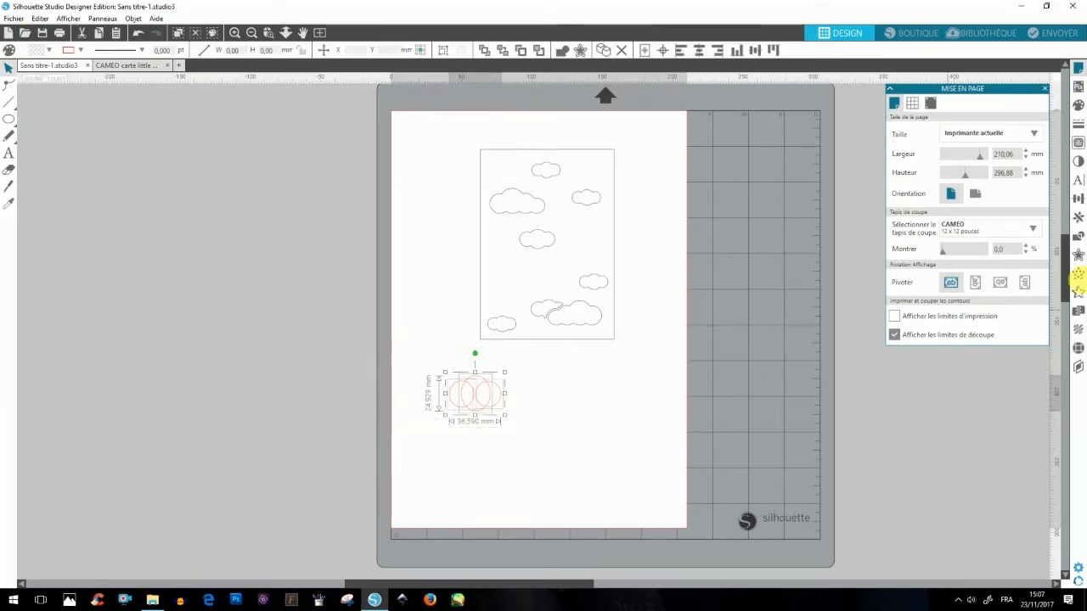
left_click(1078, 235)
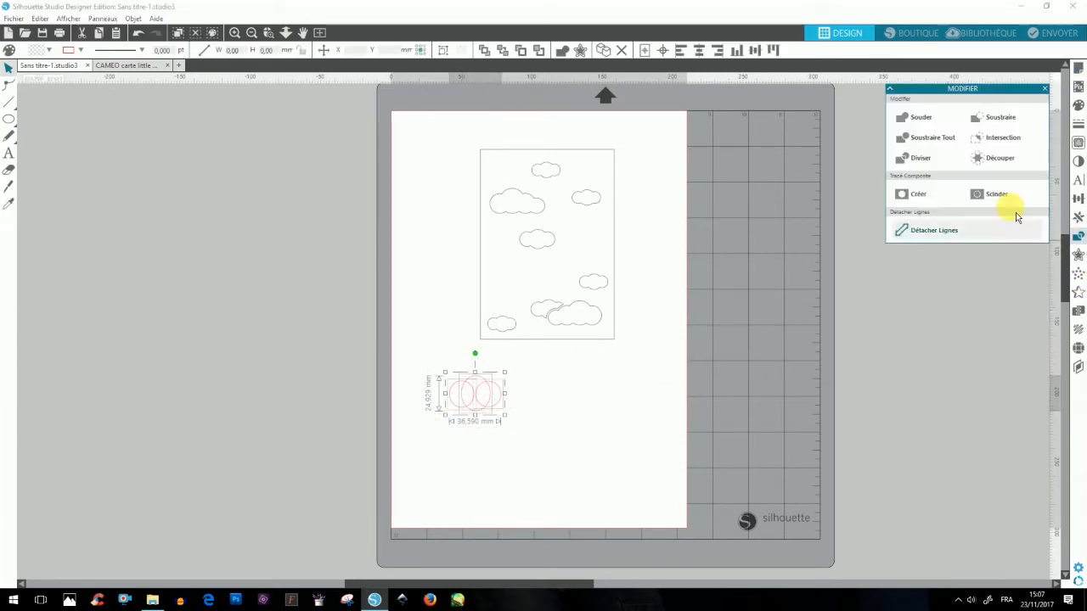
left_click(934, 127)
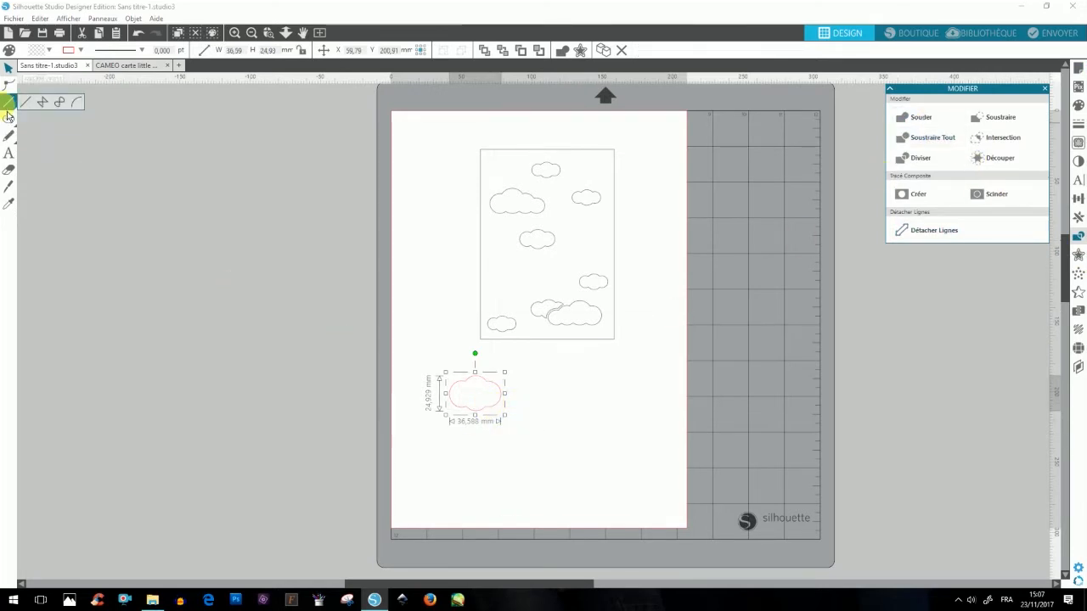
Draw overlapping ellipses beside the first practice cloud and weld them into a second cloud about 43 × 26 mm
left_click(8, 119)
mouse_move(523, 395)
left_mouse_down()
mouse_move(577, 430)
mouse_move(584, 418)
left_mouse_up()
left_click(8, 69)
left_click_drag(599, 373, 511, 455)
left_click(913, 119)
Shrink the first practice cloud and move the second one so that it overlaps the smaller cloud's right side
left_click_drag(578, 400, 511, 395)
left_click(488, 389)
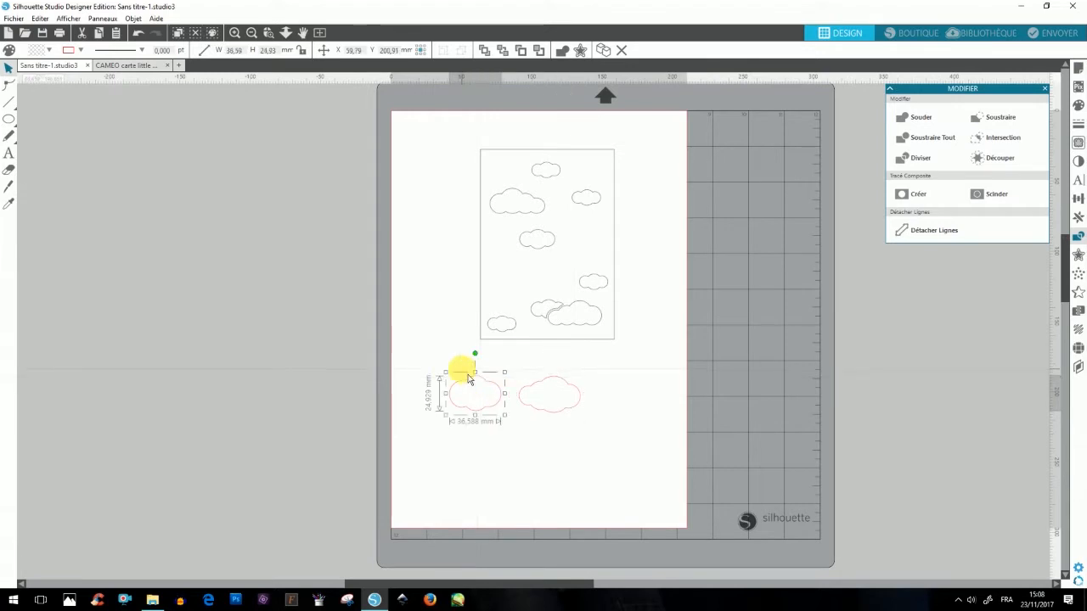
left_click_drag(446, 372, 463, 382)
left_click_drag(541, 413, 511, 432)
left_click(574, 388)
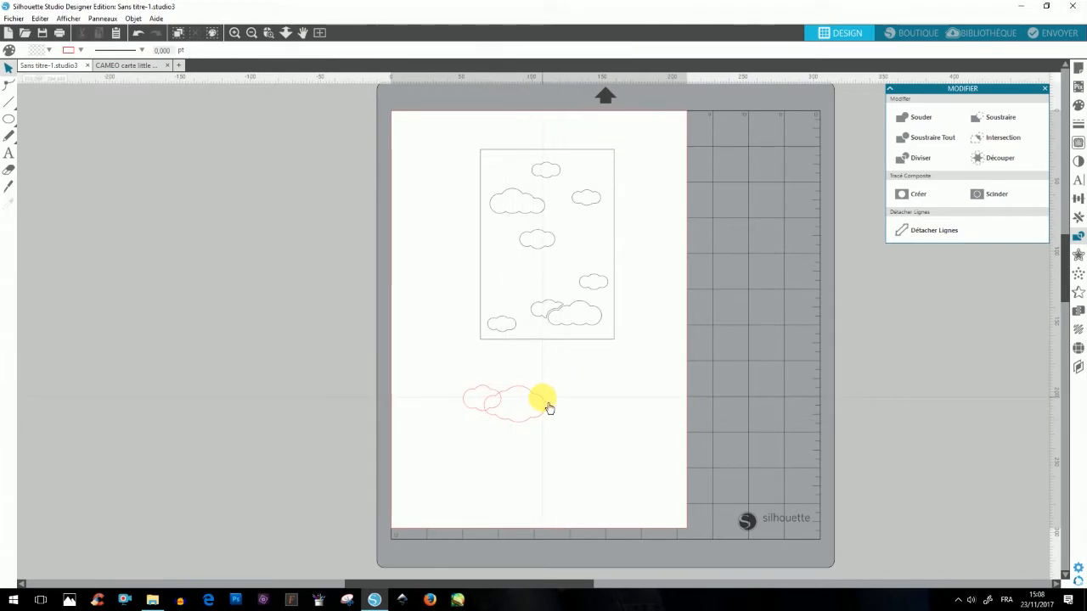
Add a rounded external contour at a distance of 1 mm around the larger practice cloud
left_click(549, 409)
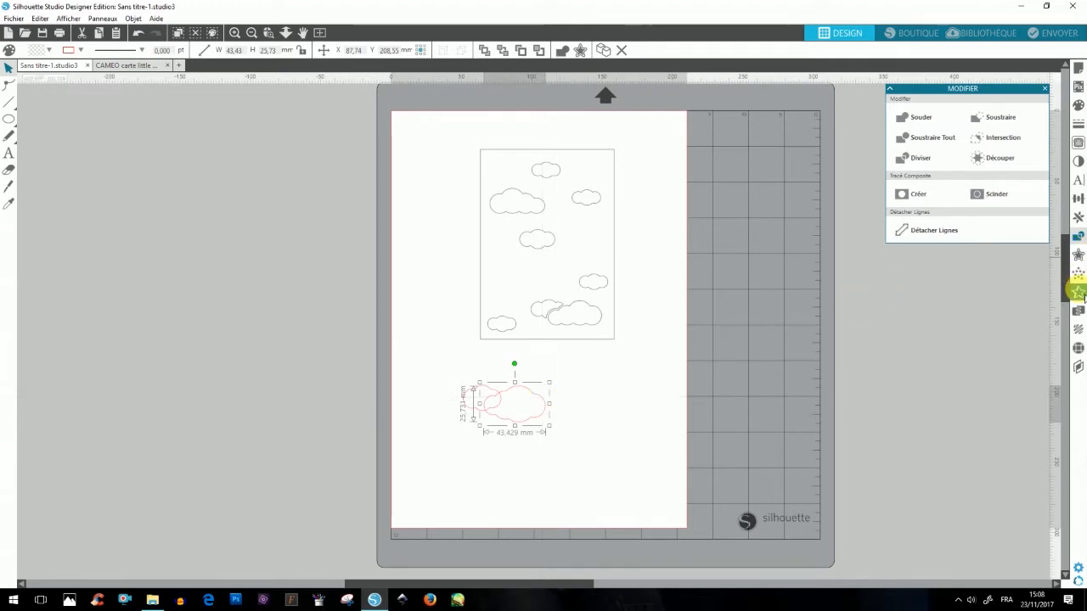
left_click(1082, 297)
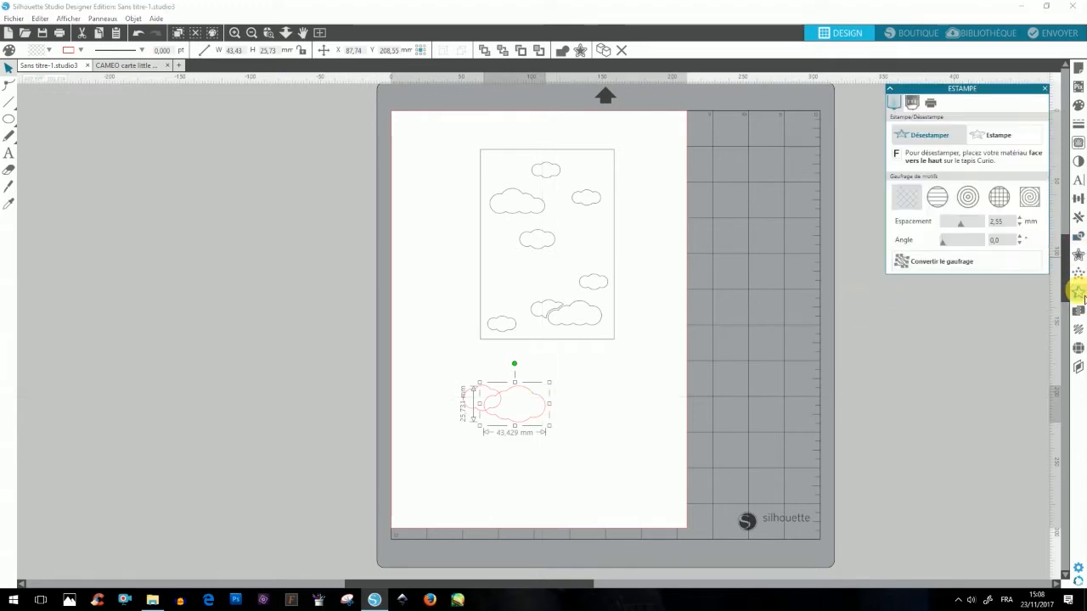
left_click(1078, 255)
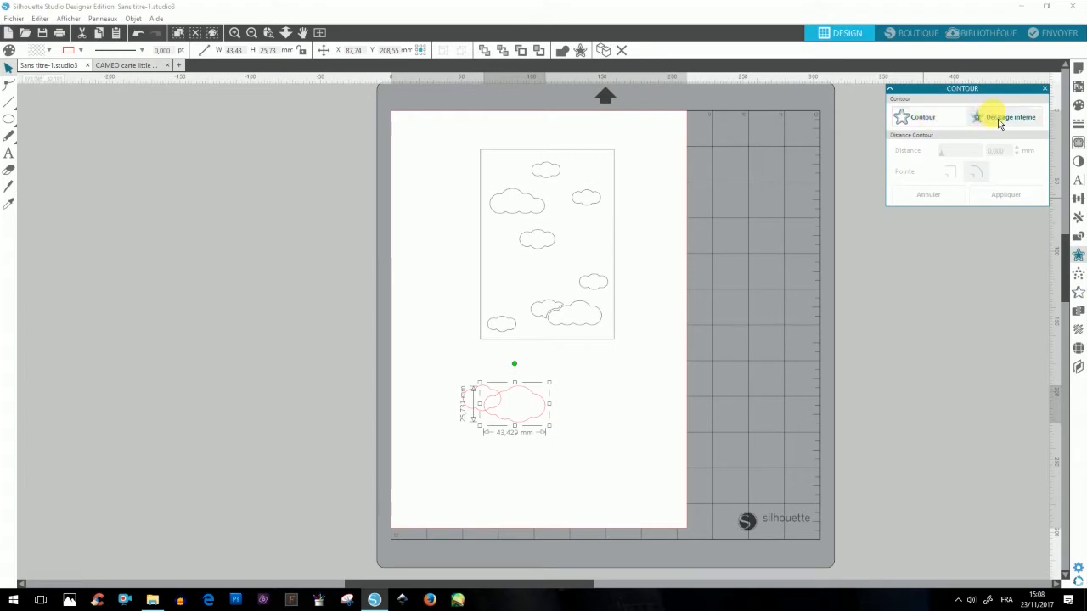
left_click(937, 122)
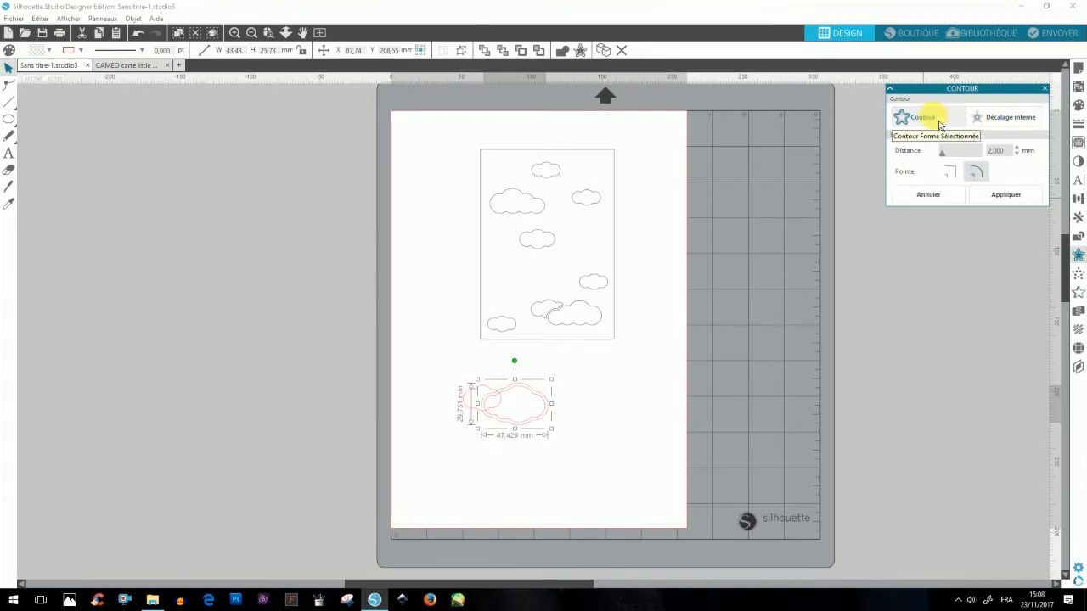
left_click(995, 152)
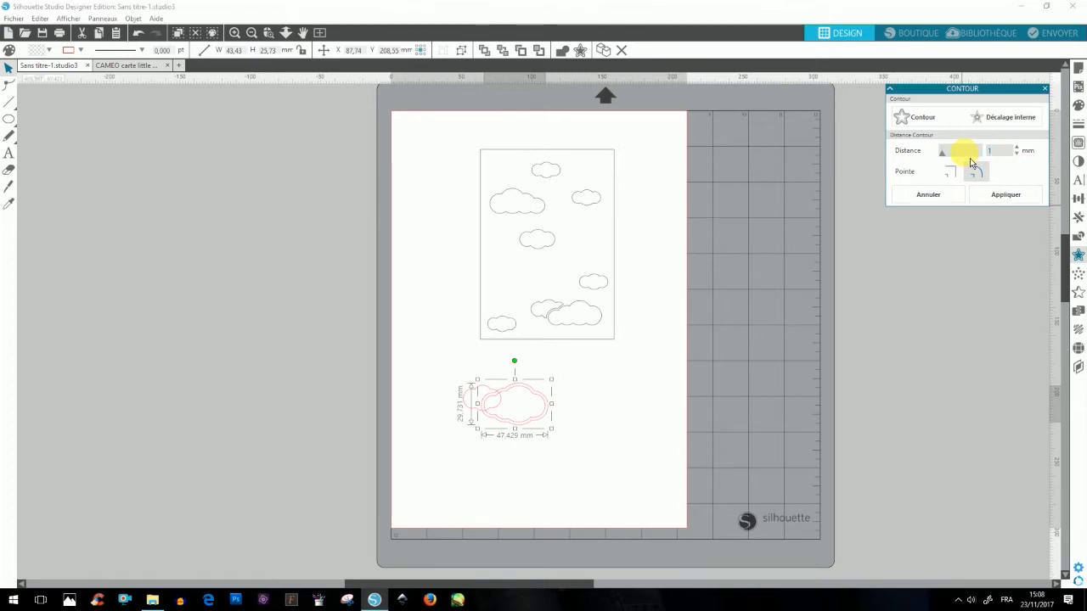
type("1")
key("Return")
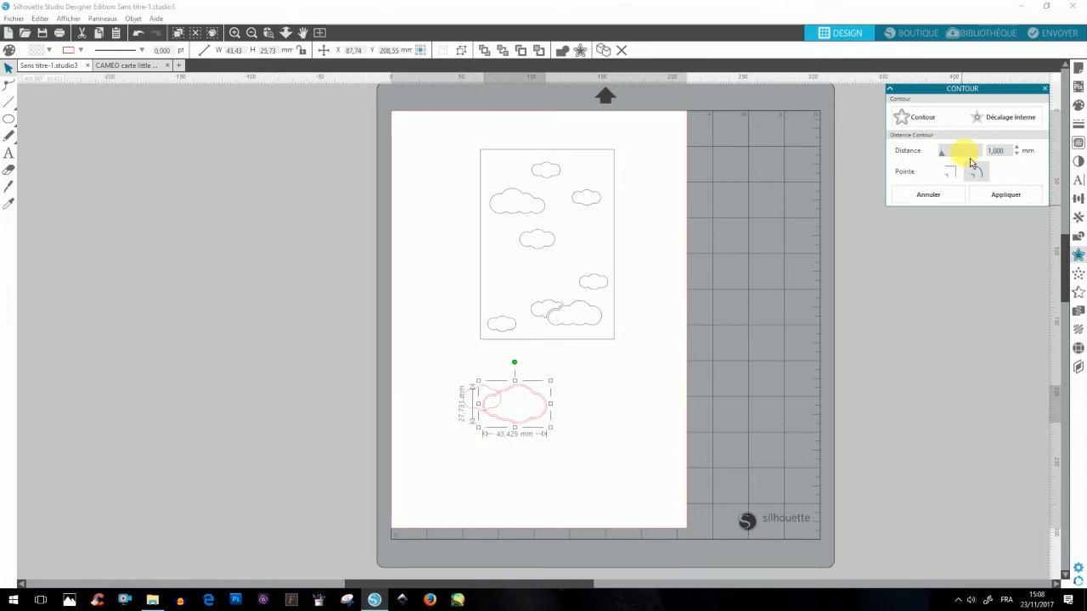
Bring the larger cloud's contour to the front and subtract it from the overlapped smaller cloud
left_click(485, 50)
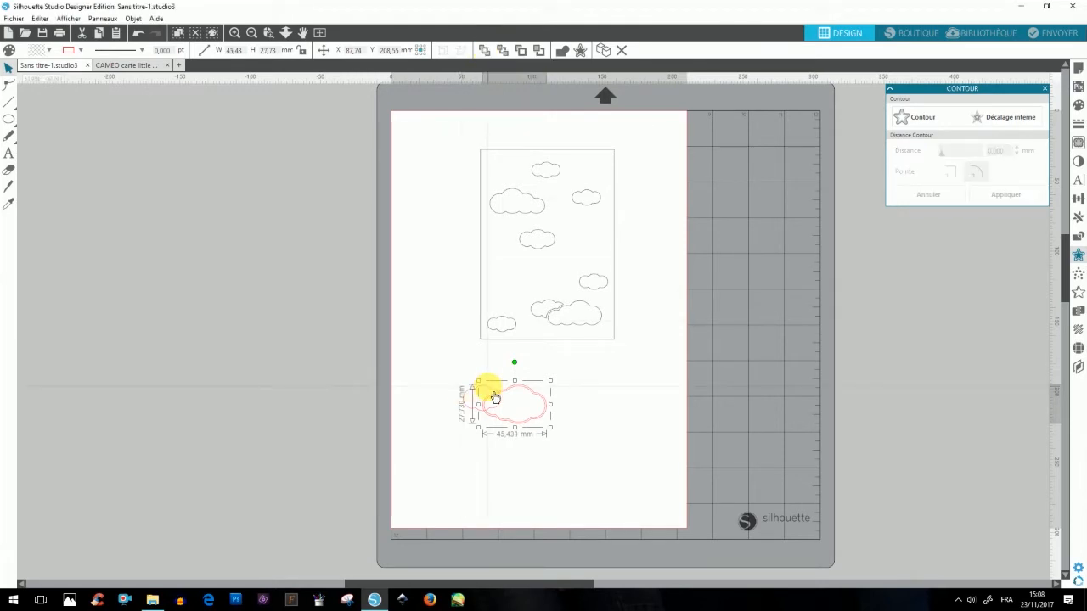
left_click(493, 392, "shift")
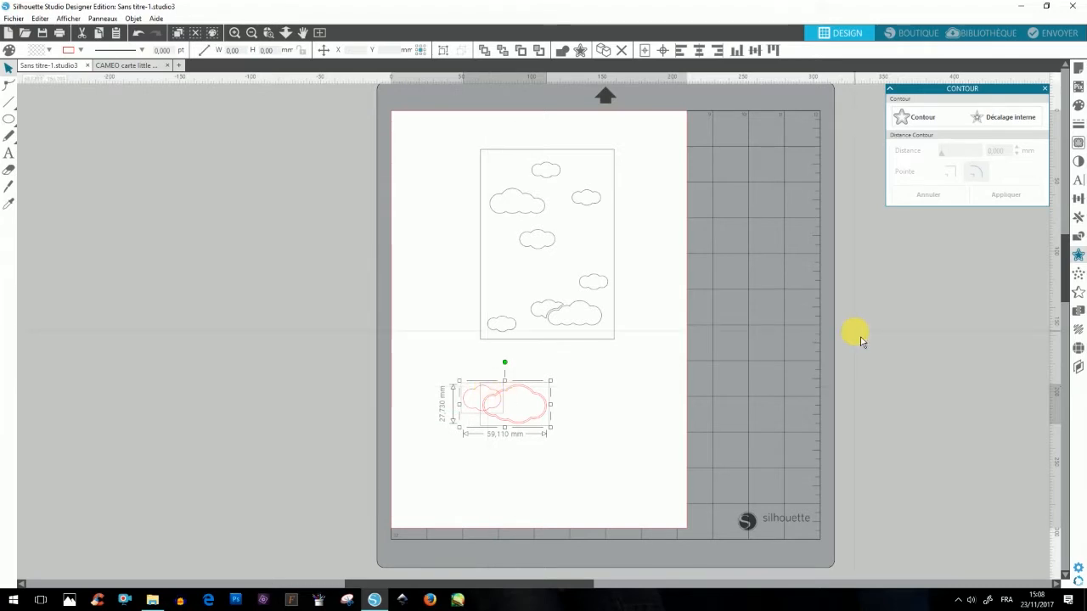
left_click(1079, 236)
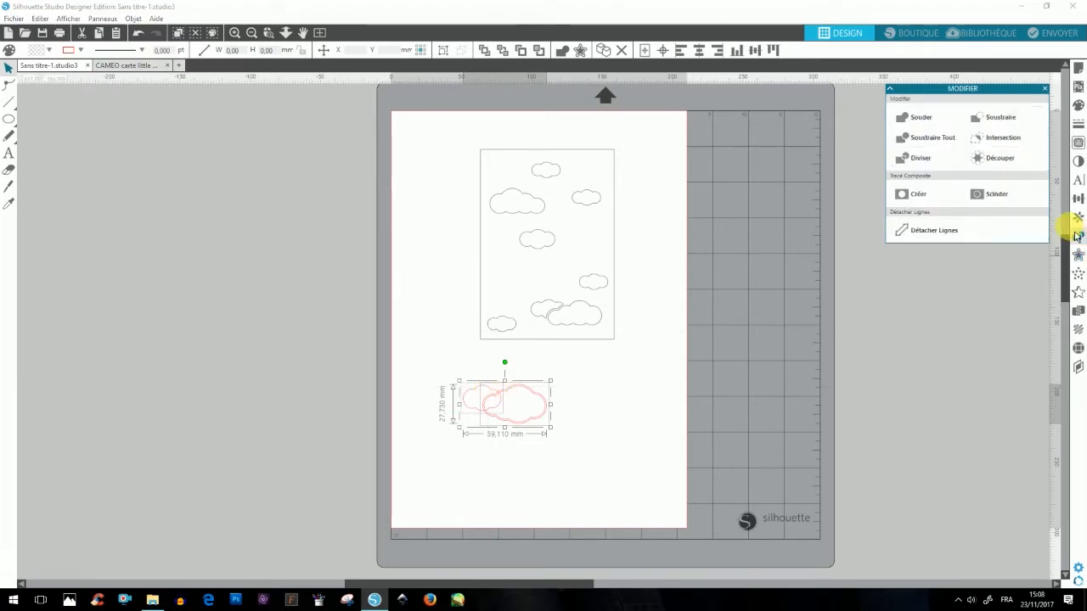
left_click(1004, 126)
Delete all the practice cloud shapes below the card
left_click(637, 413)
left_click_drag(642, 417, 473, 387)
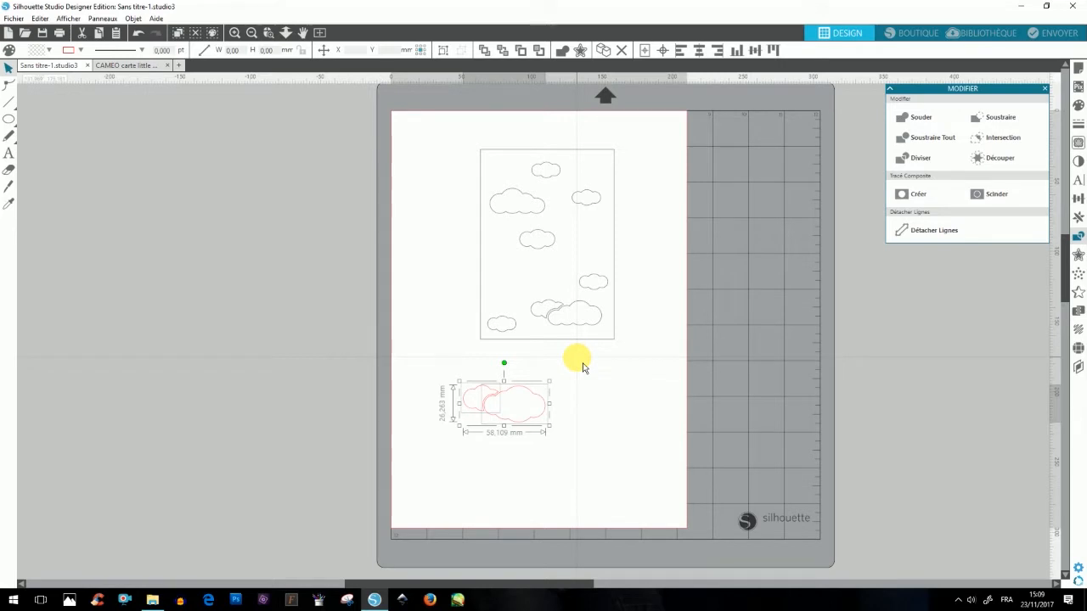
key("Delete")
Group the card's frame with its clouds and mirror the group horizontally
left_click_drag(641, 119, 454, 356)
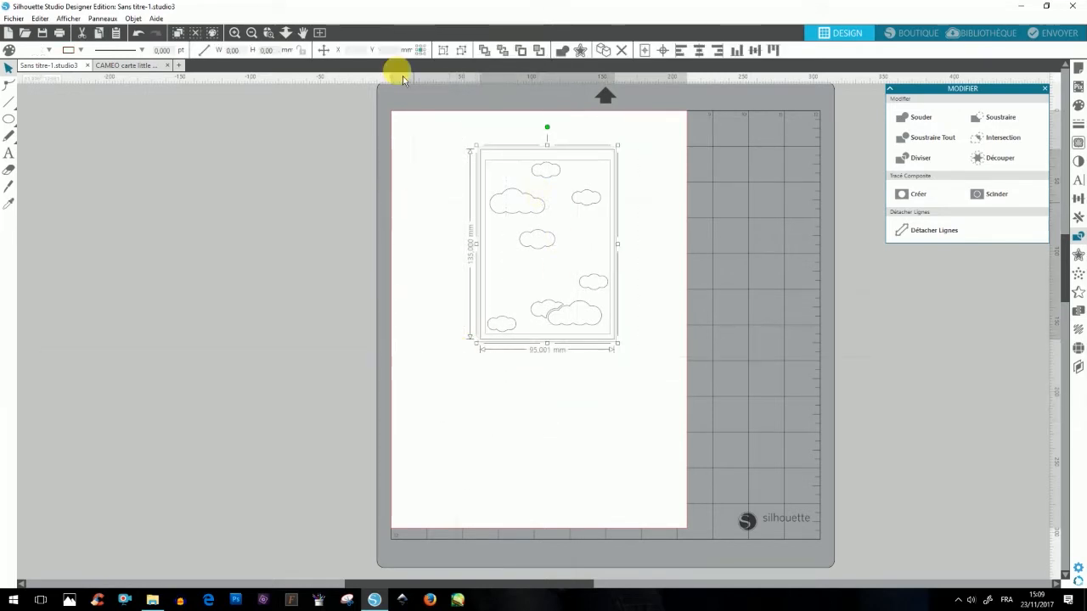
left_click(441, 55)
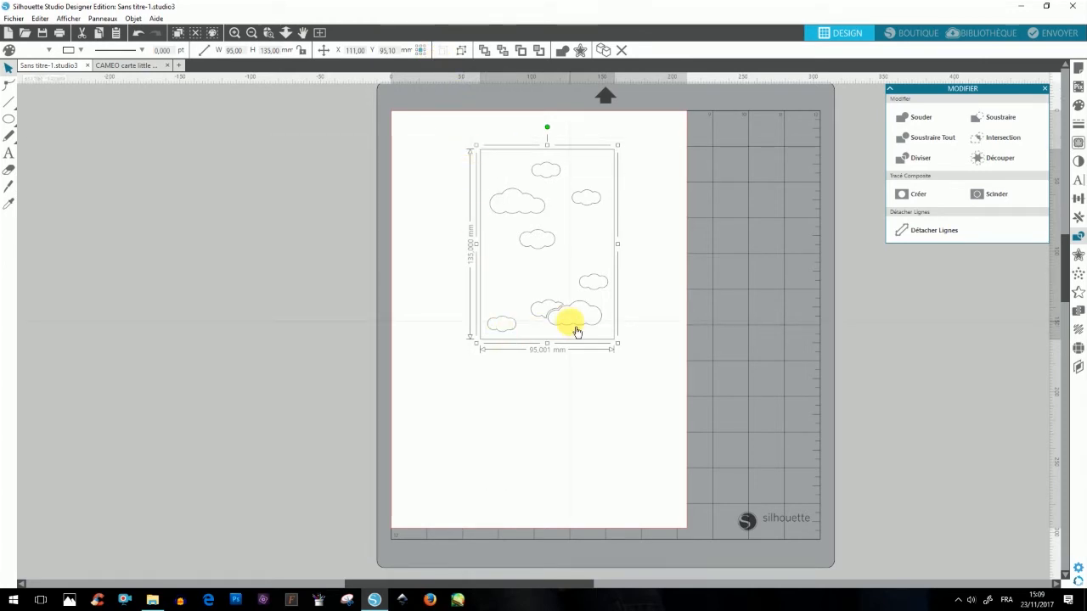
right_click(562, 247)
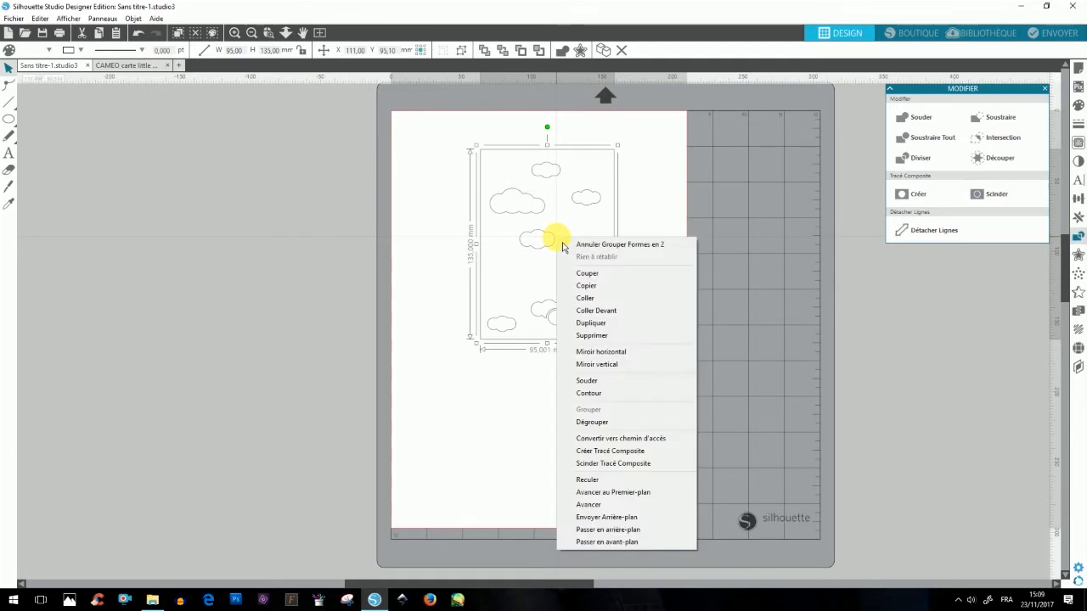
left_click(601, 351)
left_click(658, 344)
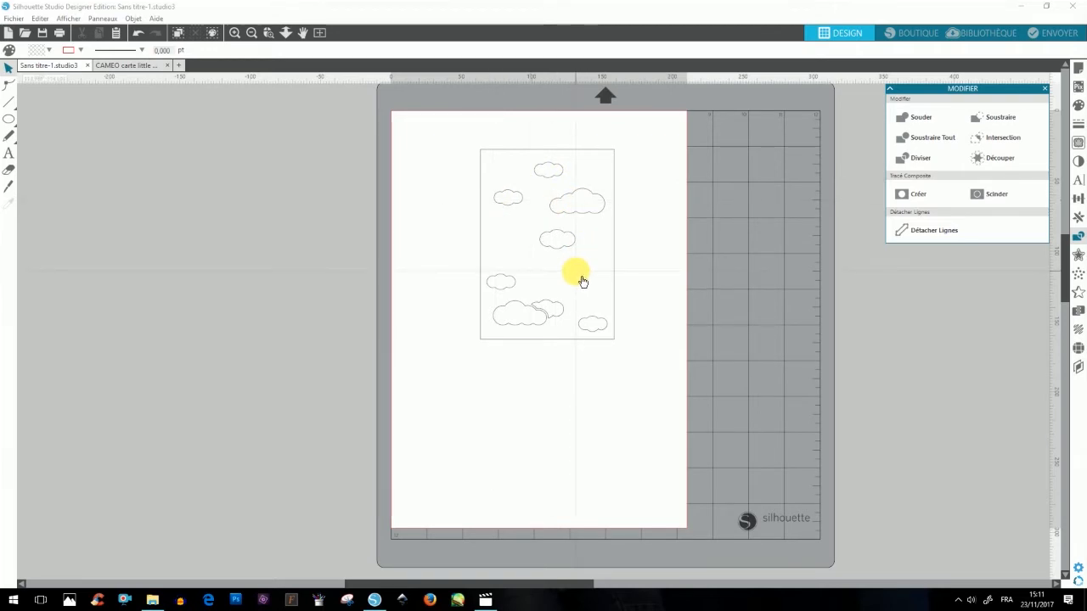
Ungroup the mirrored card and set the rectangular frame's line thickness to 2 pt
left_click(586, 214)
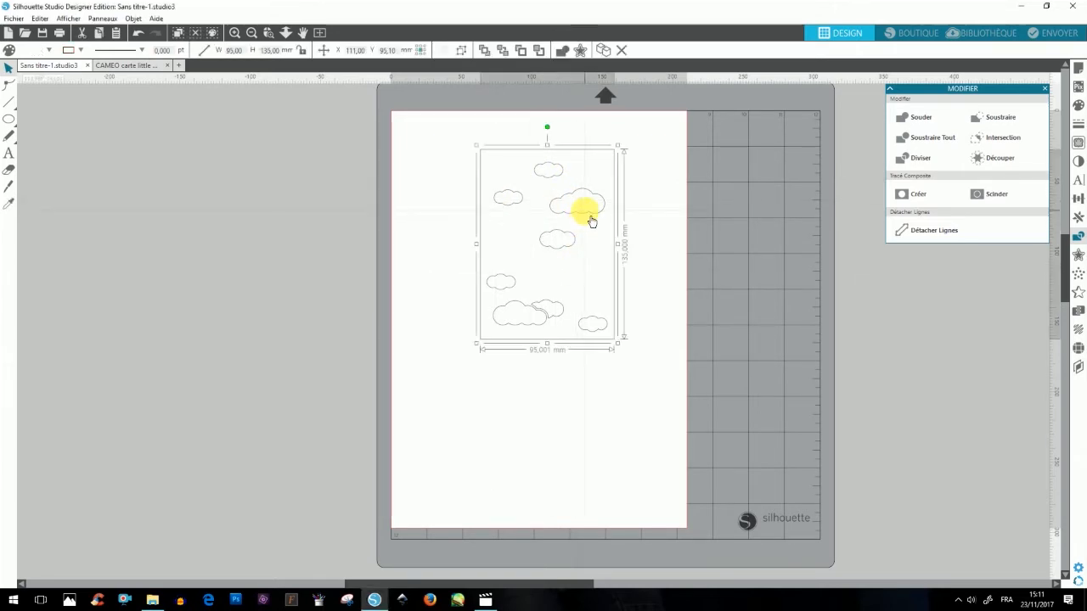
left_click(463, 51)
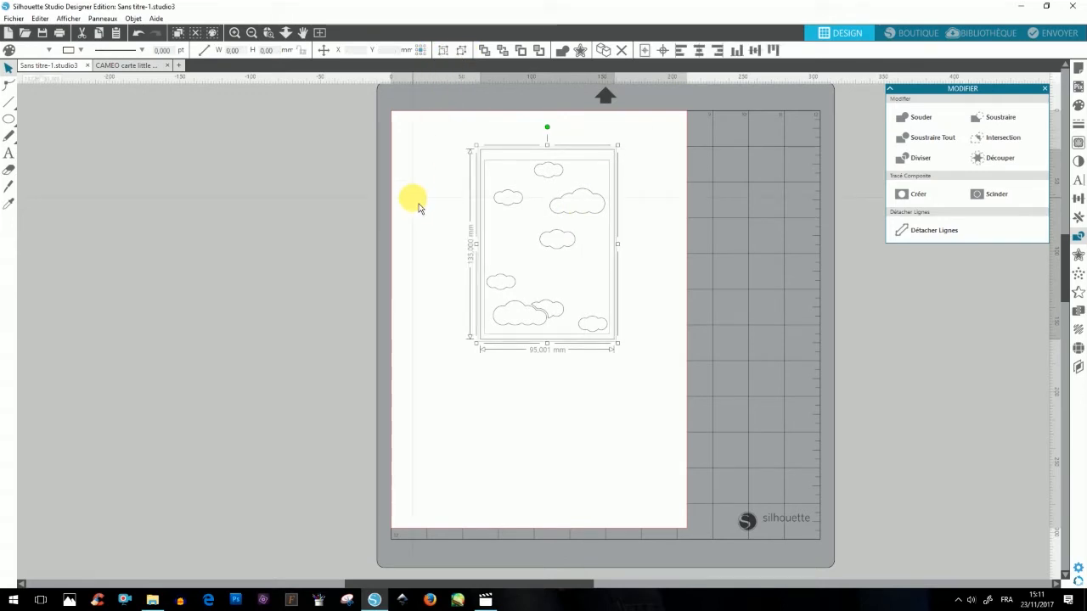
left_click(452, 184)
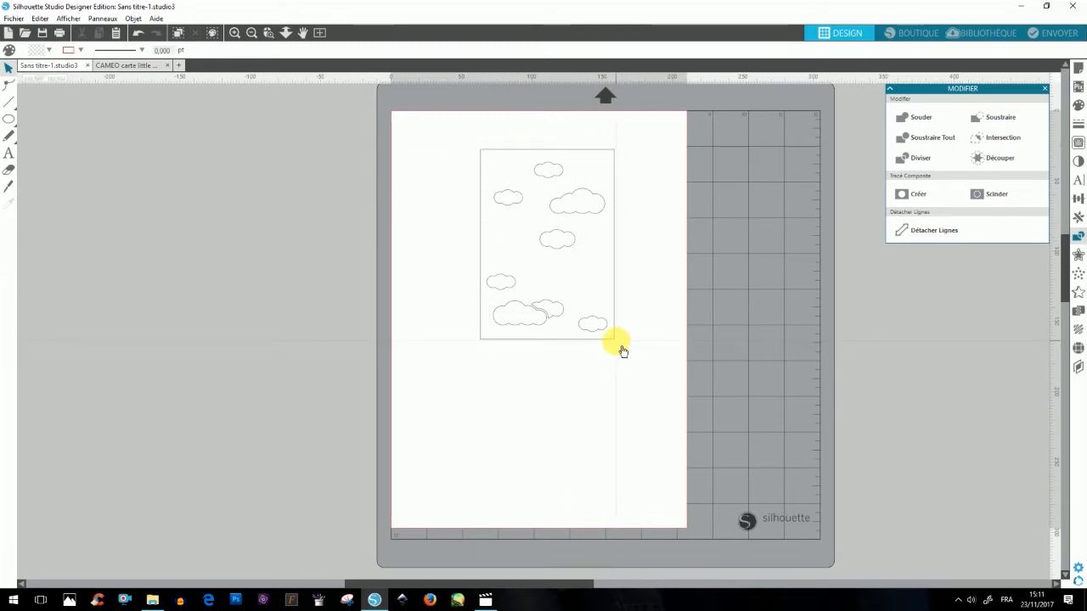
left_click(480, 264)
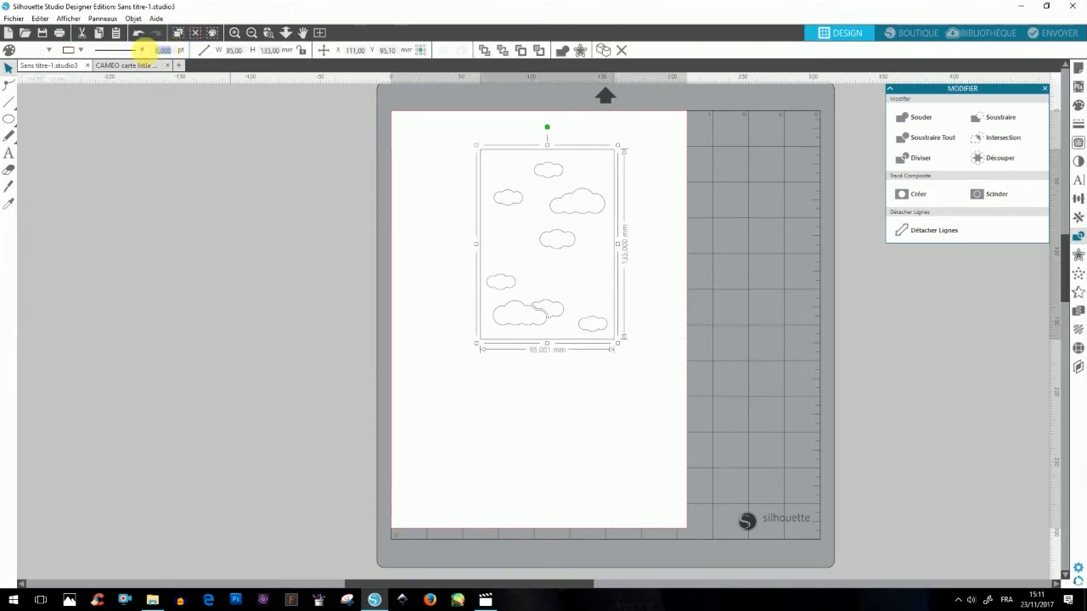
key("Return")
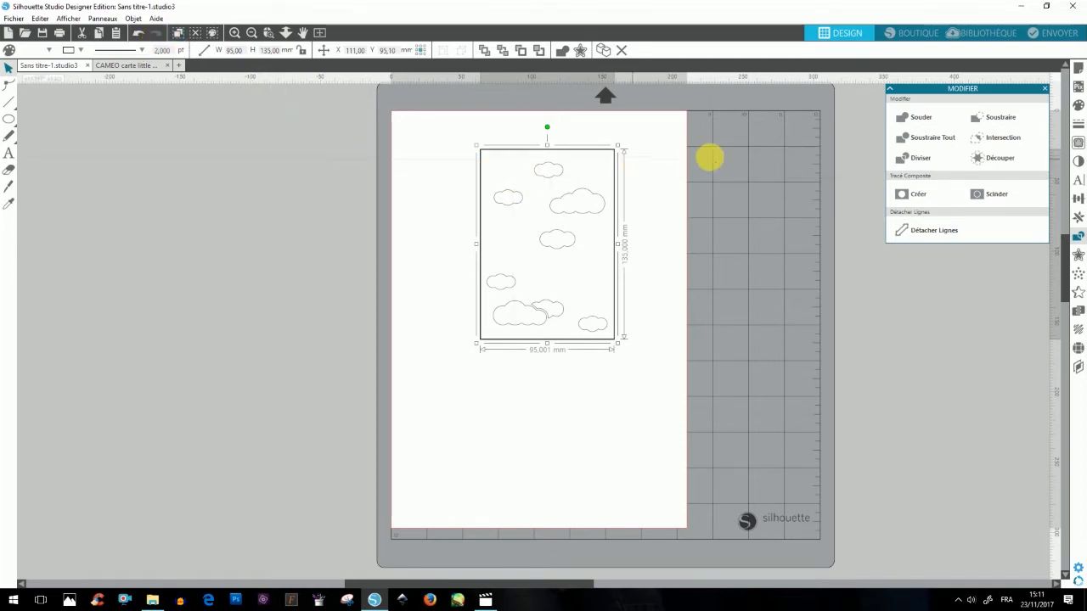
left_click(637, 222)
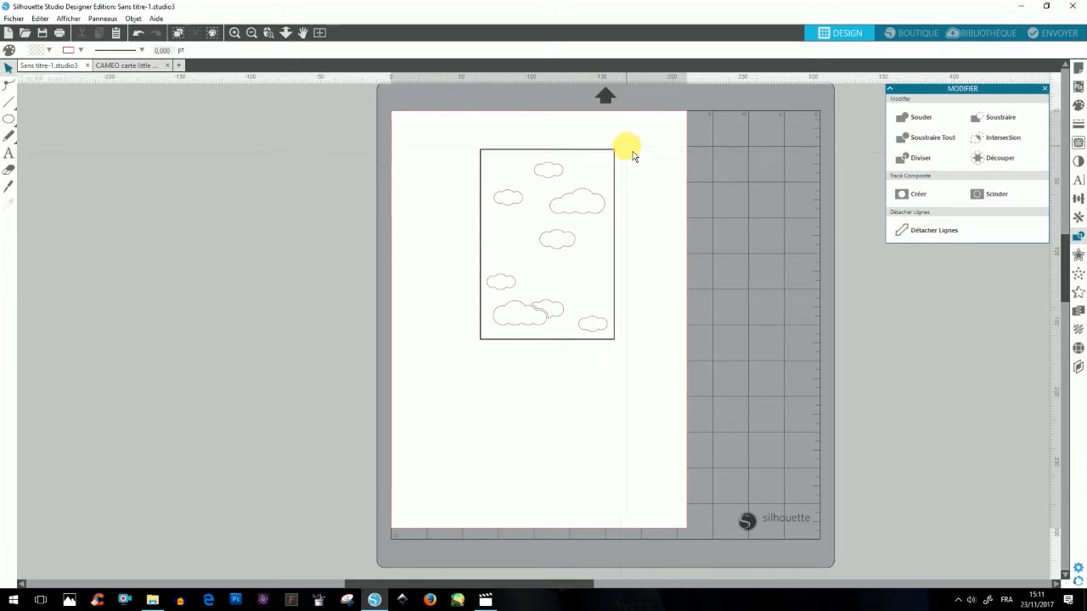
Change the line colour of all clouds inside the frame to red
left_click_drag(637, 163, 416, 340)
left_click(509, 332)
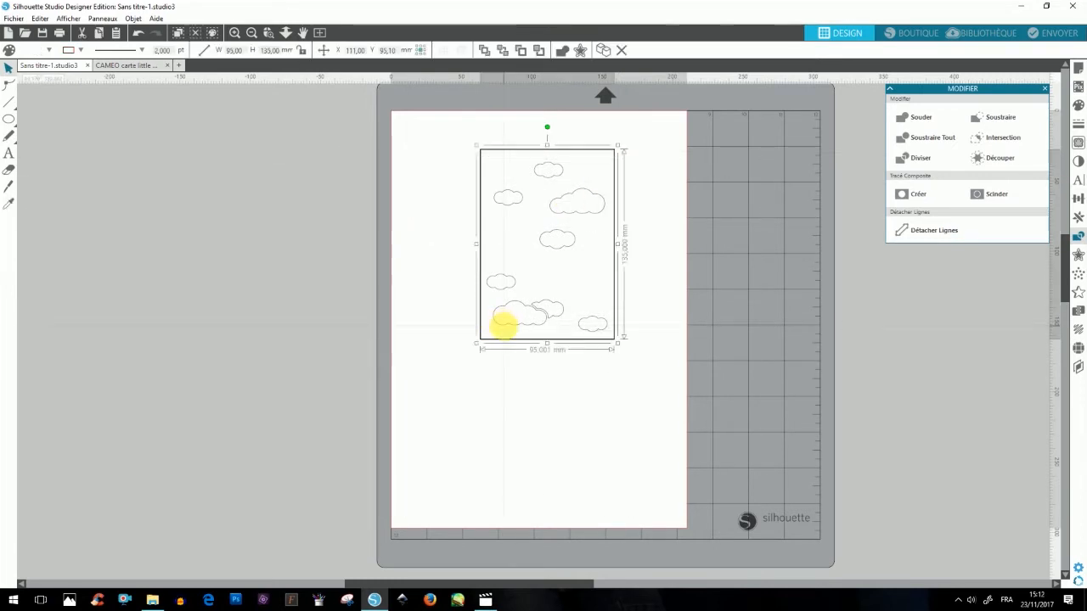
left_click(80, 50)
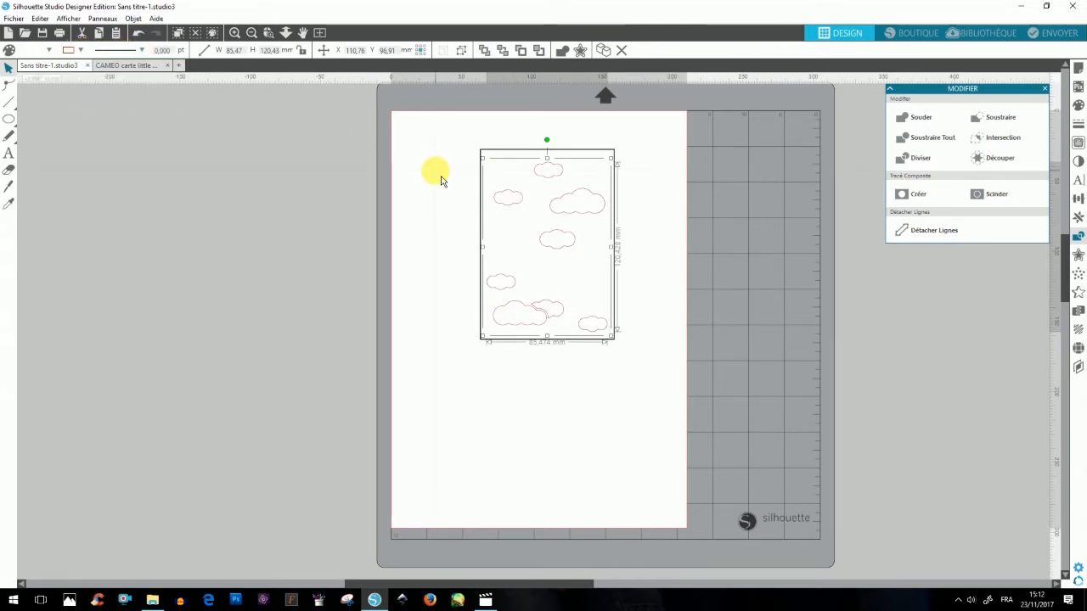
left_click(372, 178)
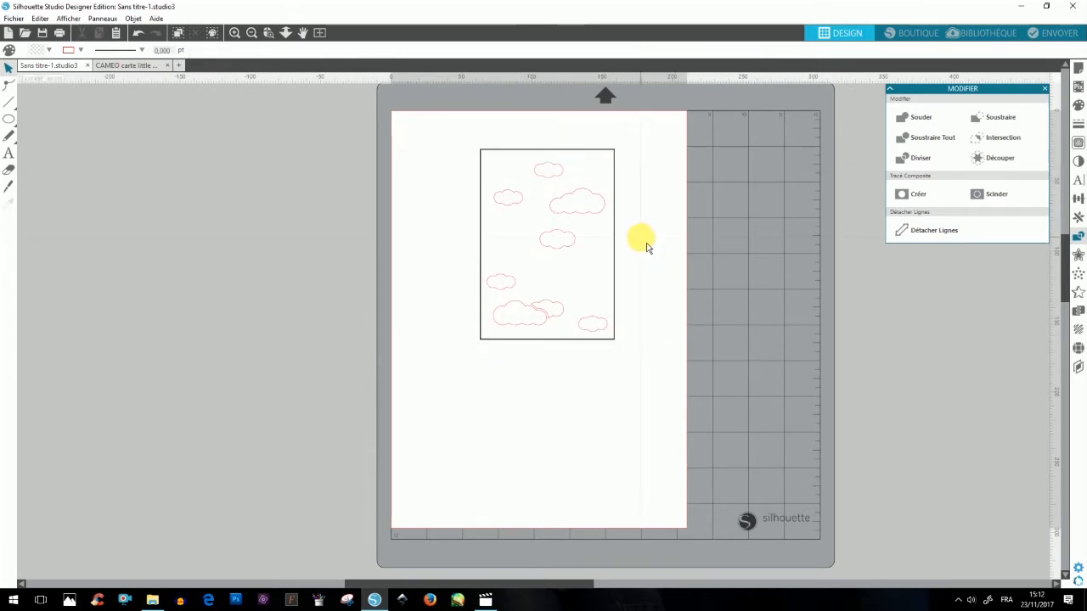
Create an internal offset of 0.6 mm inside the red clouds and give the offset outlines a blue line colour
left_click(586, 223)
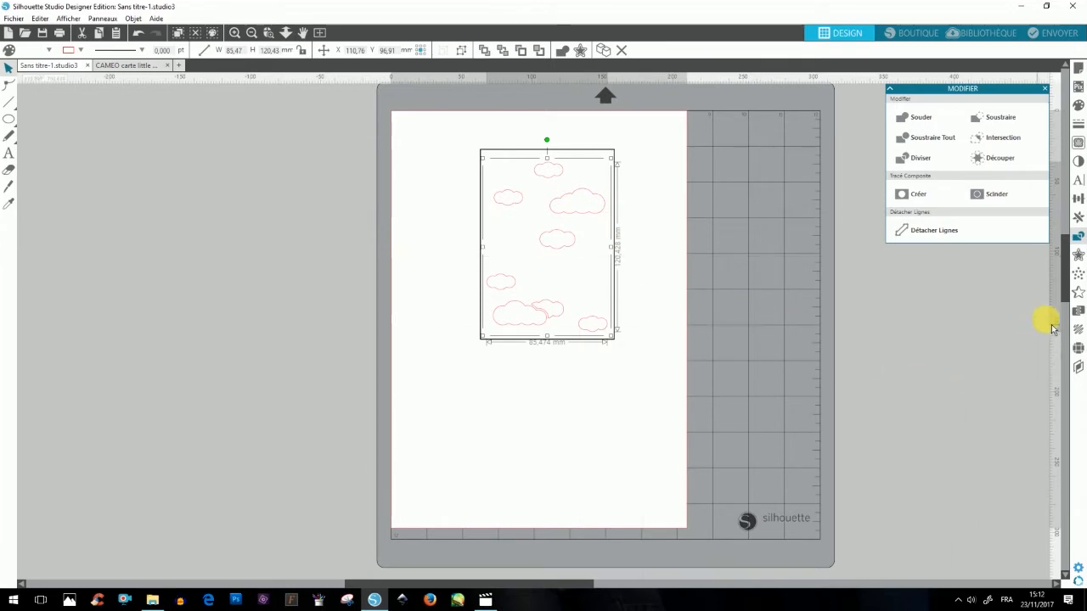
left_click(1079, 296)
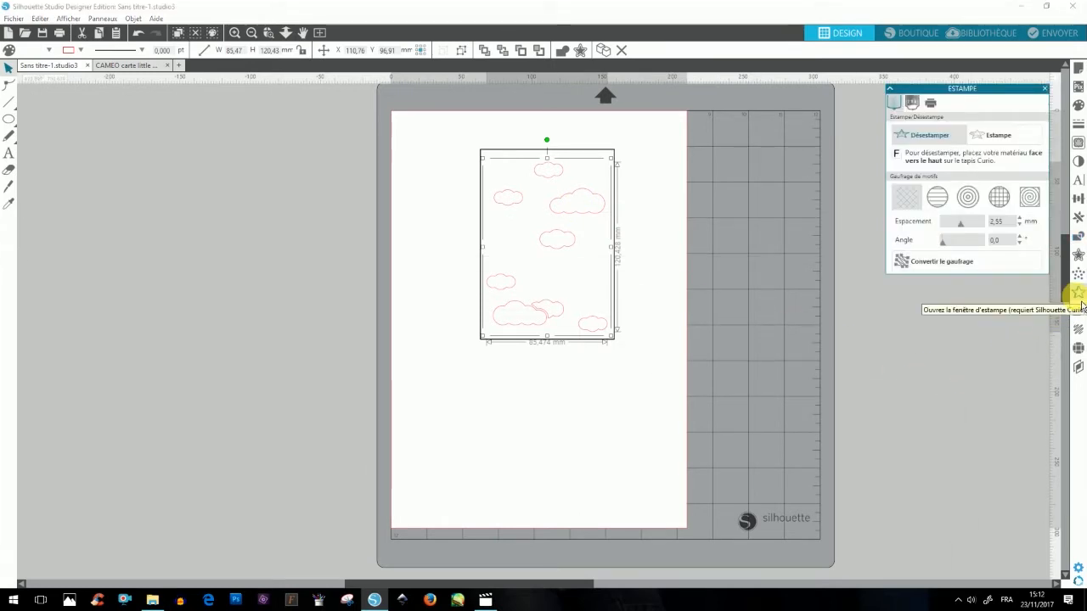
left_click(1079, 255)
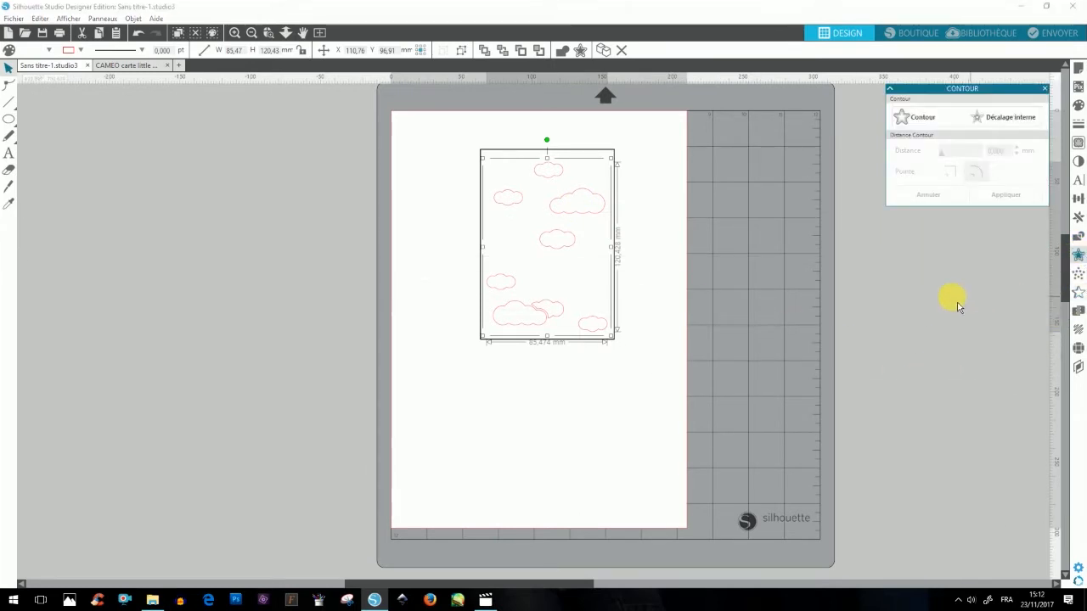
left_click(1003, 124)
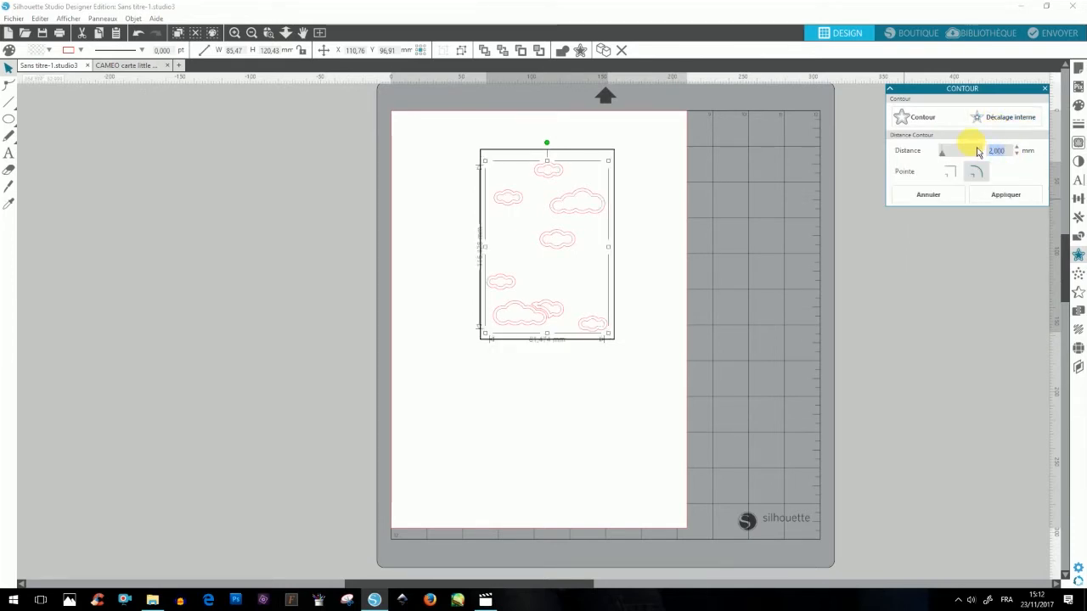
key("Return")
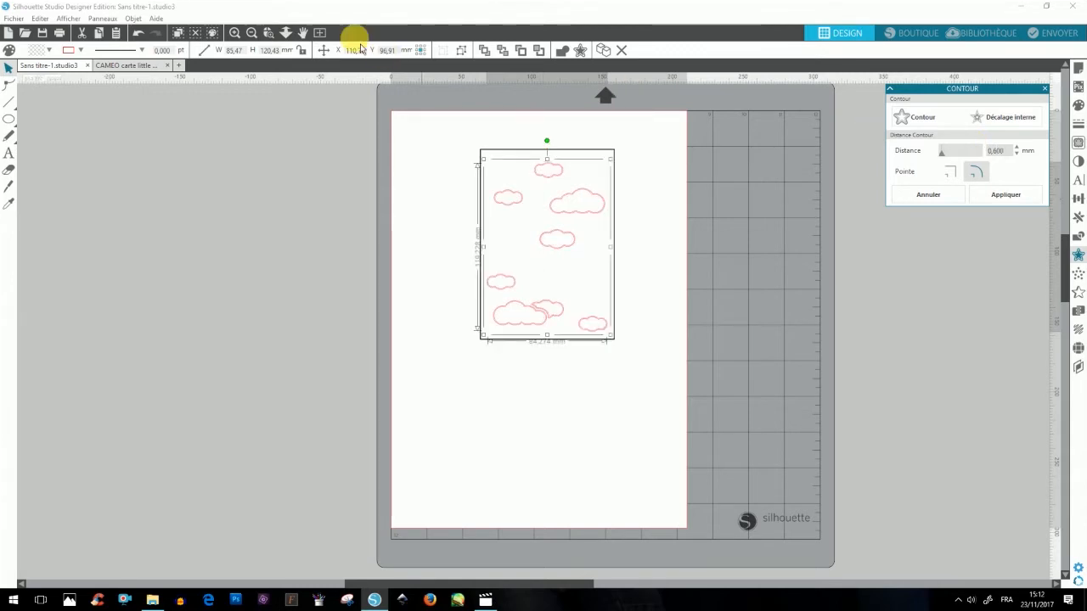
left_click(81, 51)
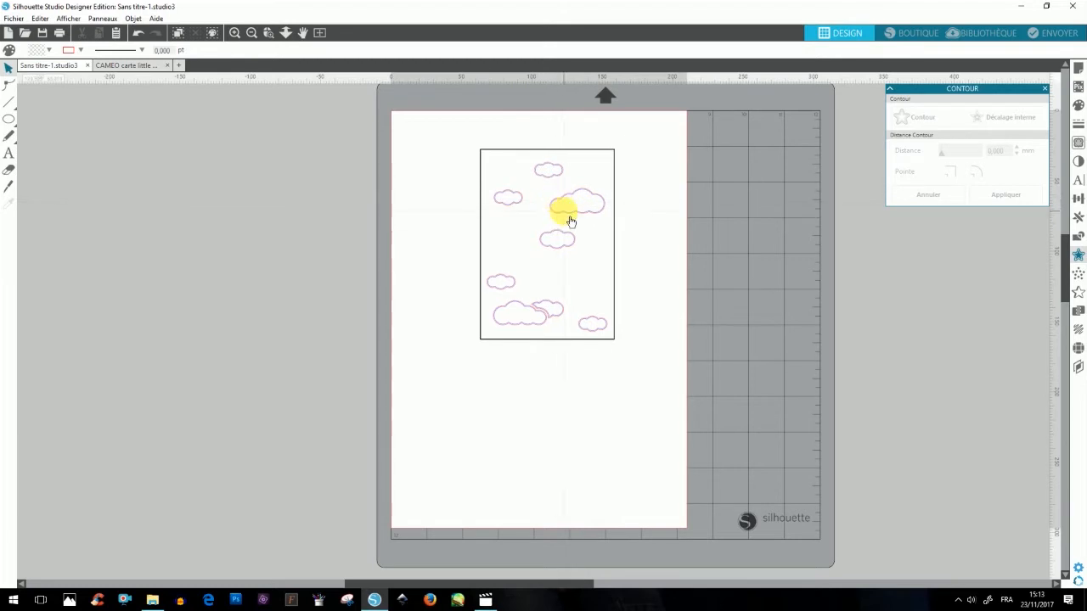
Select all the blue cloud outlines by line colour, RGB (10,10,255), and paste a copy of them
left_click(40, 18)
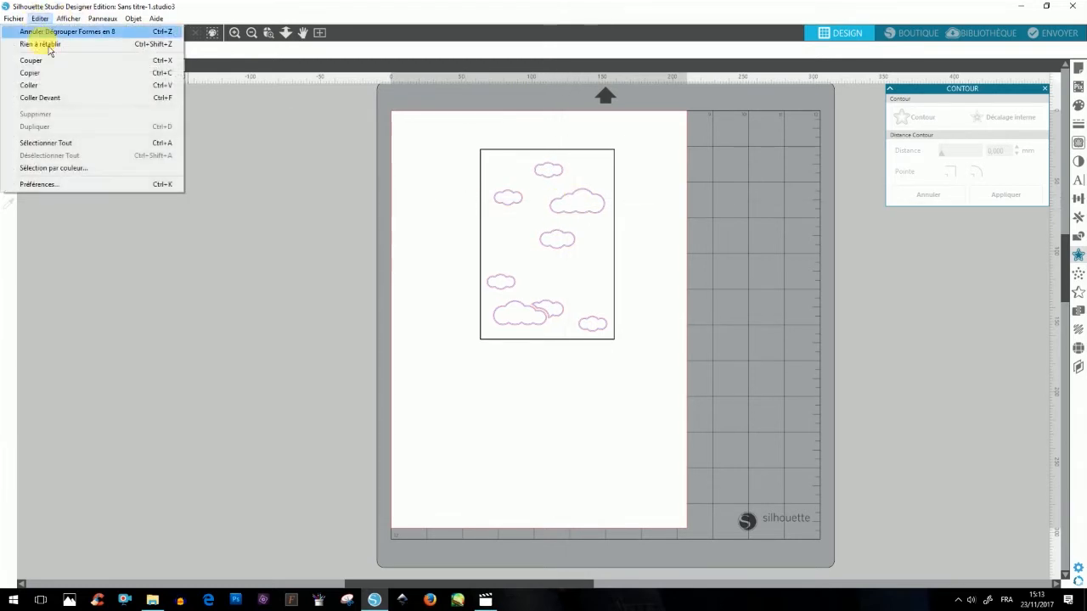
left_click(48, 167)
left_click(917, 160)
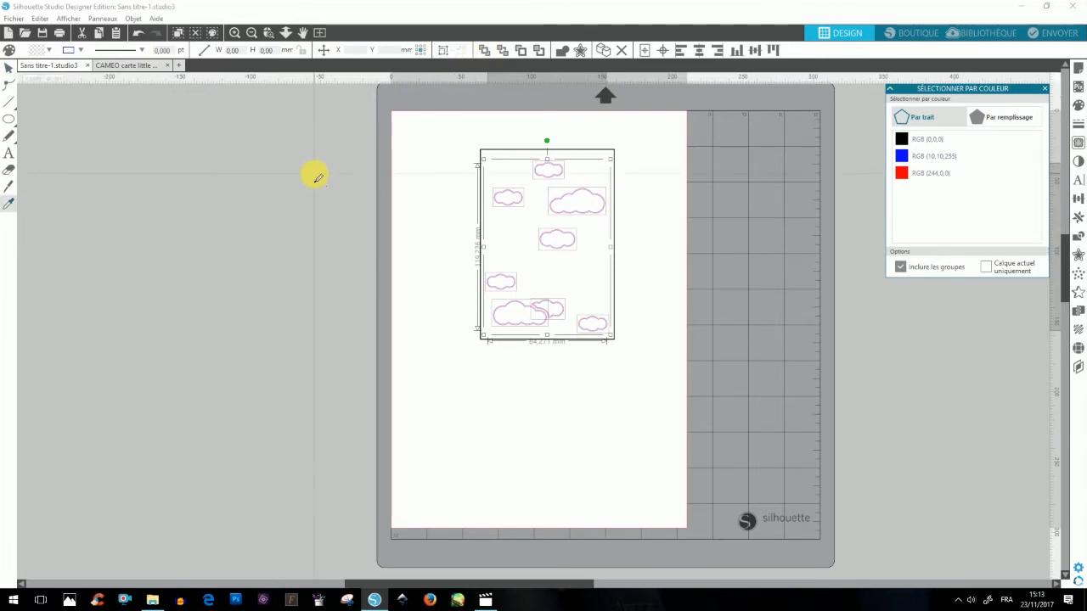
key("ctrl+c")
key("ctrl+v")
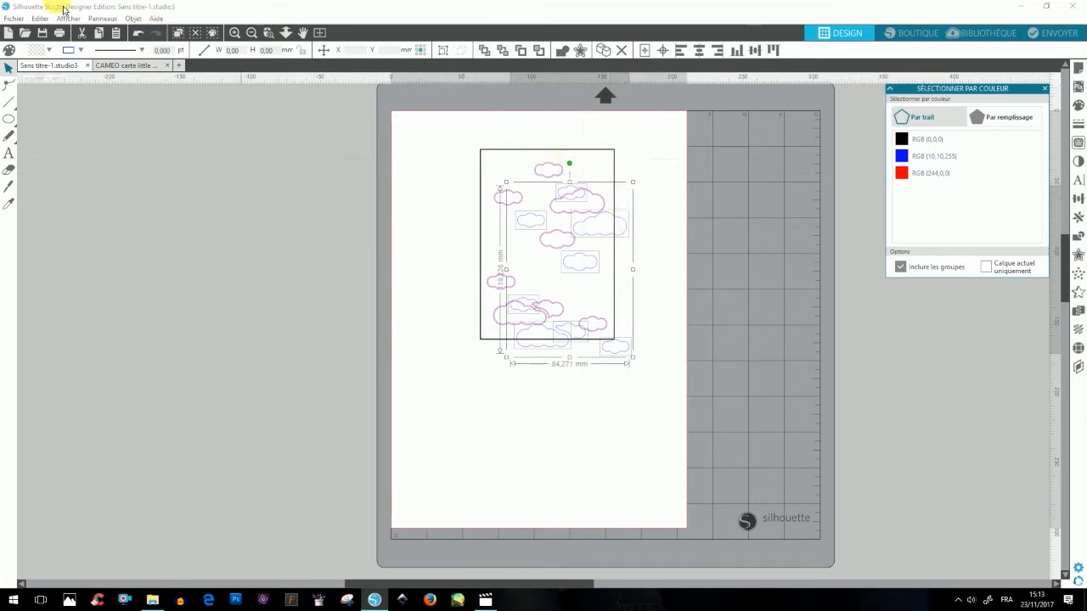
Set the copied clouds' line colour to turquoise green, RGB (0,229,133), and group them
left_click(80, 50)
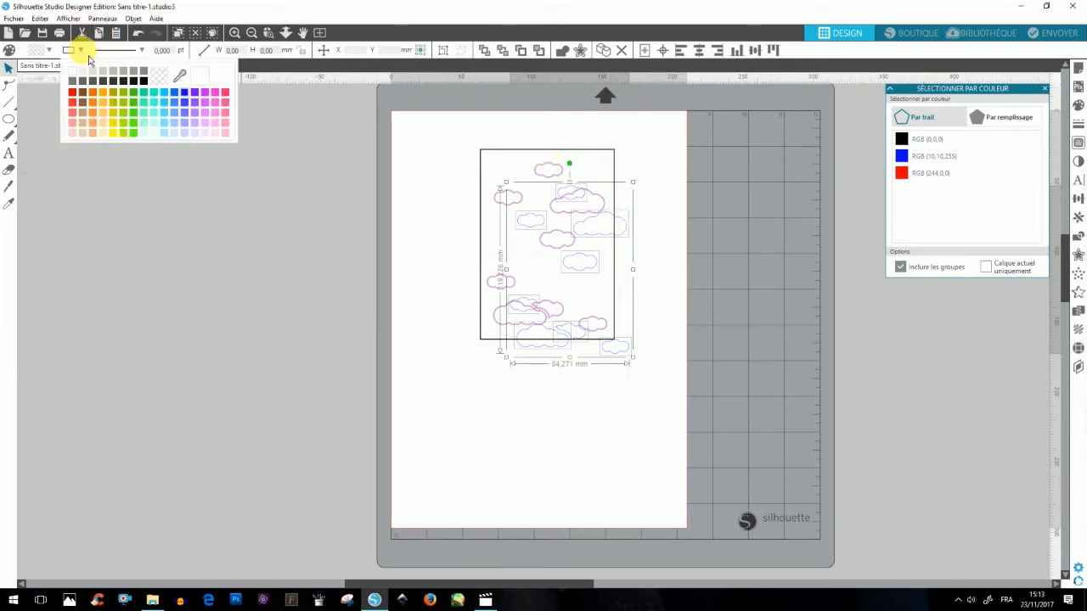
left_click(151, 101)
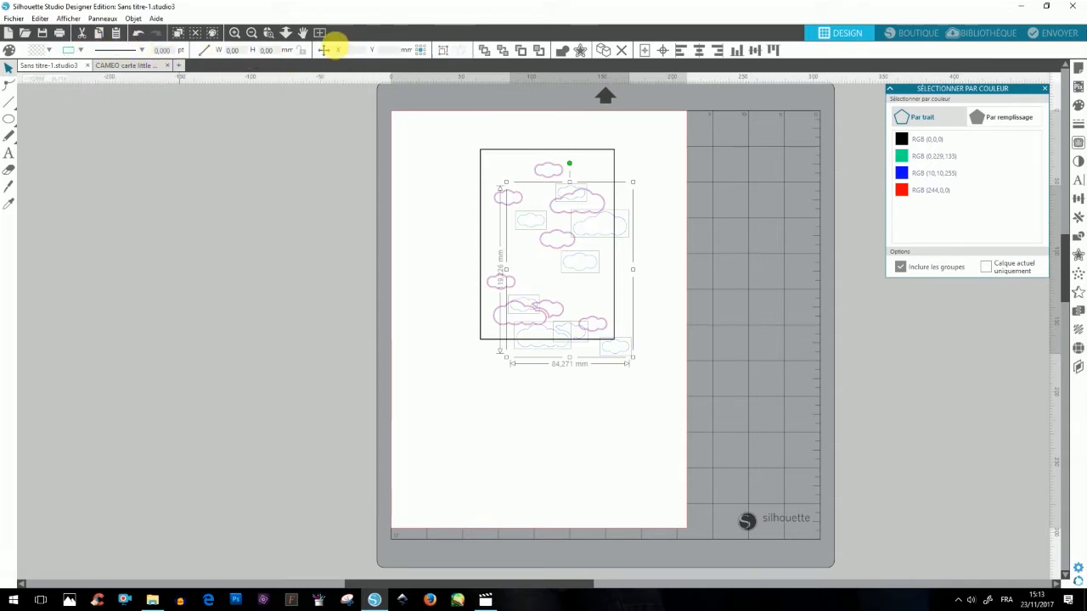
left_click(444, 51)
Move the grouped cloud copy off the page into the empty area to the right of the cutting mat
left_click_drag(626, 223, 997, 292)
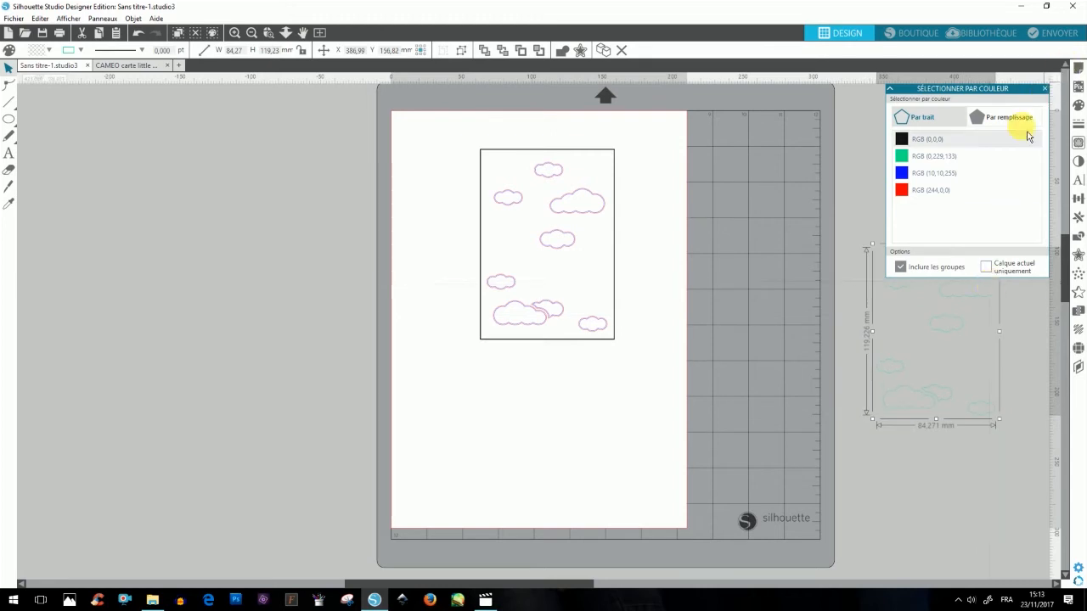
left_click(1044, 88)
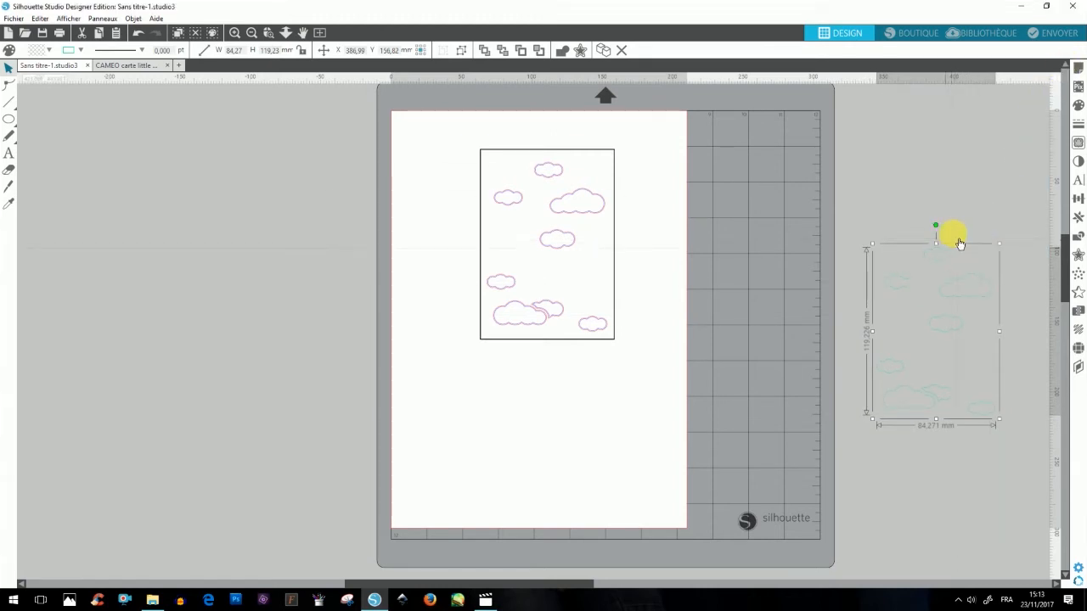
left_click_drag(946, 250, 974, 145)
left_click_drag(577, 586, 721, 580)
left_click_drag(650, 301, 687, 314)
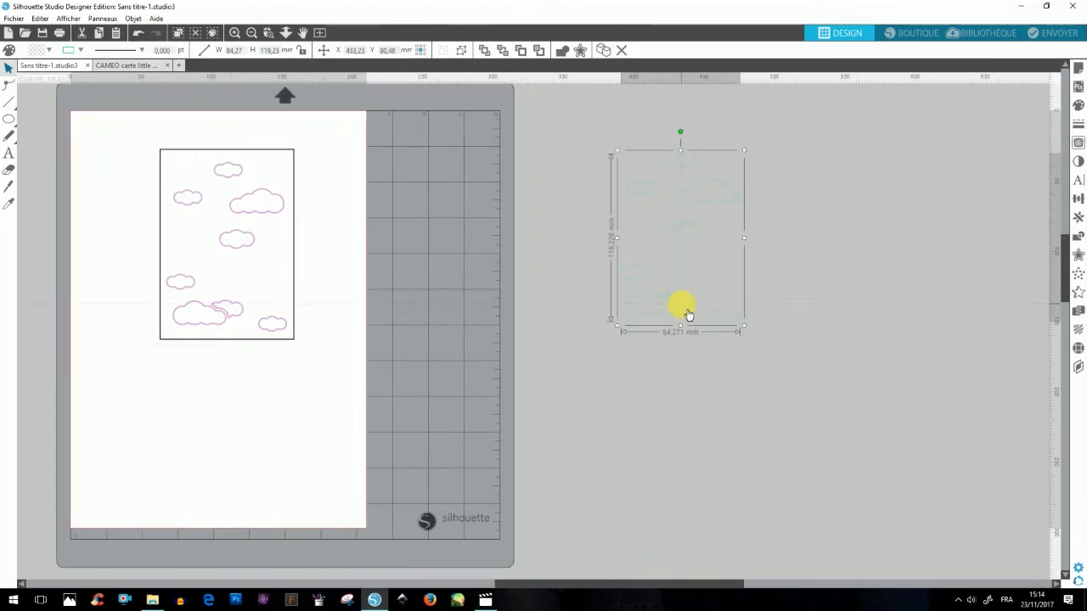
Change the grouped cloud copy's line colour to a lighter green and move it slightly up
left_click(83, 51)
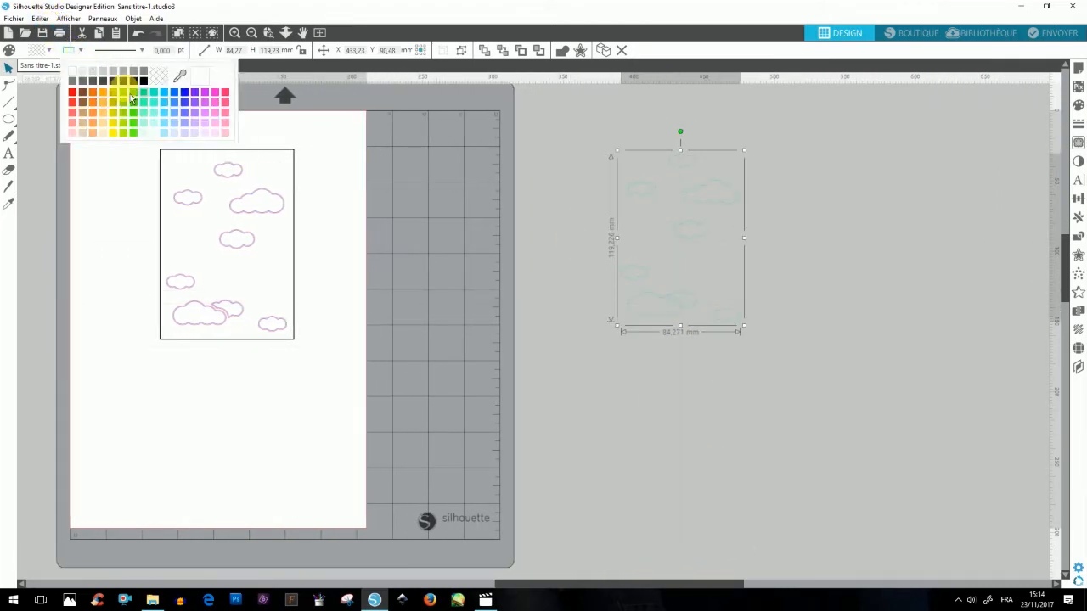
left_click(134, 113)
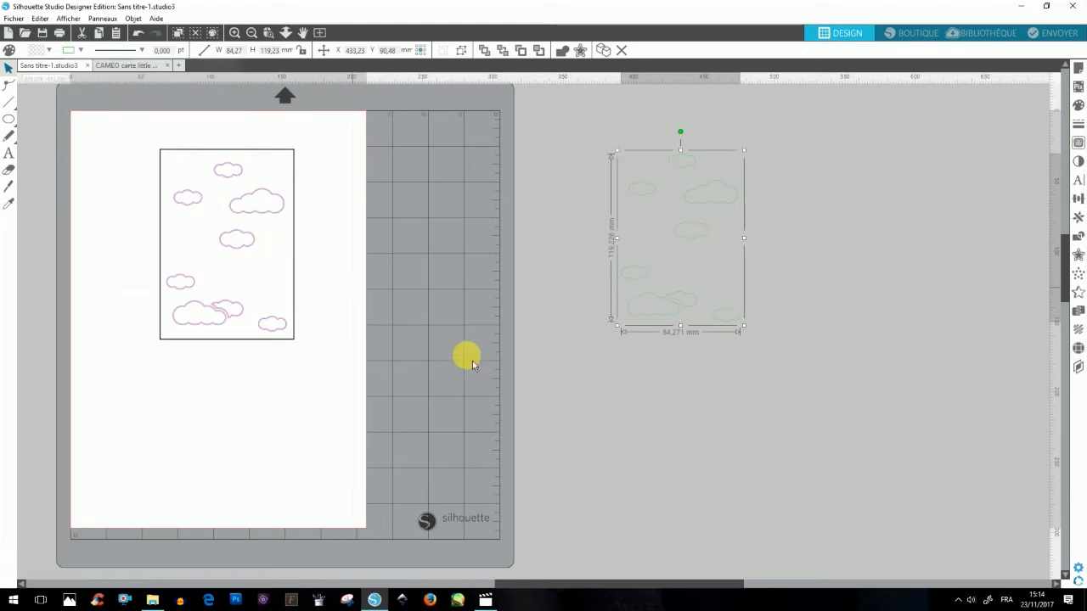
left_click_drag(679, 320, 687, 307)
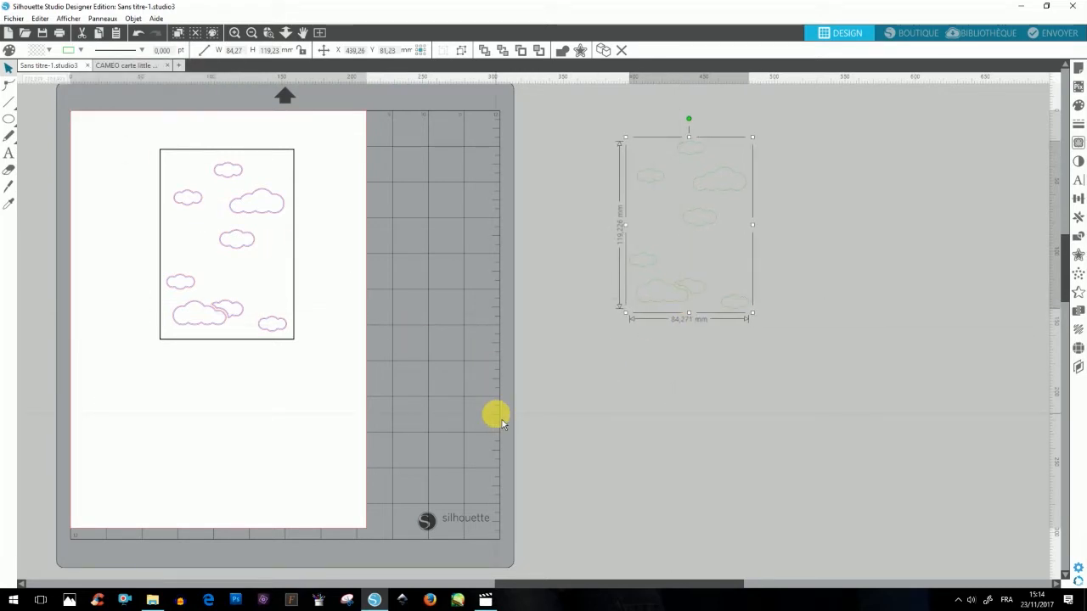
Apply an advanced sketch cross-hatch fill to the copied clouds with 2 mm spacing and a 45° angle
left_click(1078, 335)
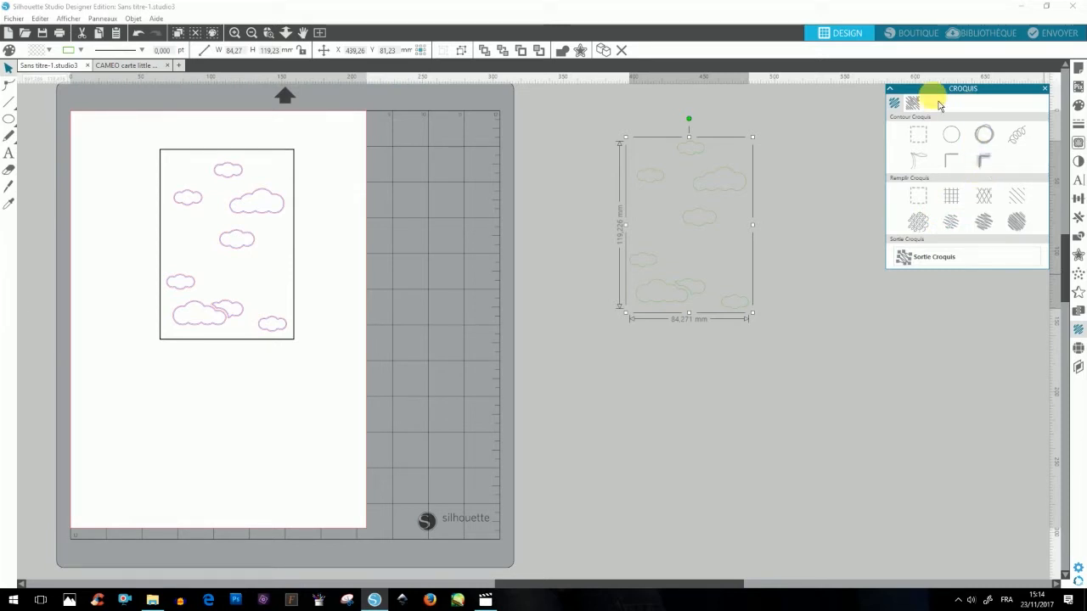
left_click(912, 103)
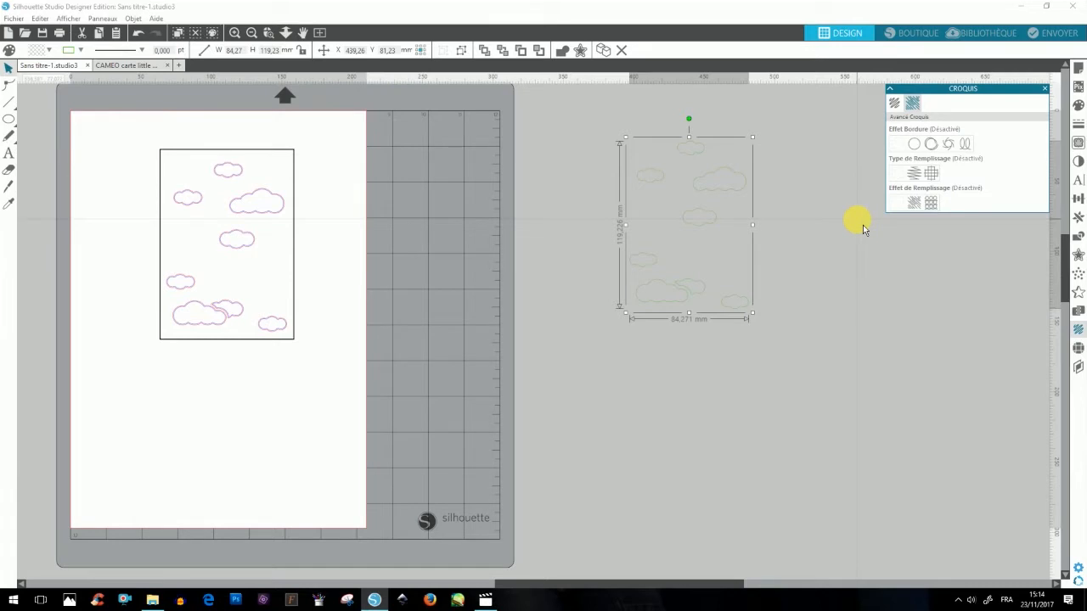
left_click(931, 174)
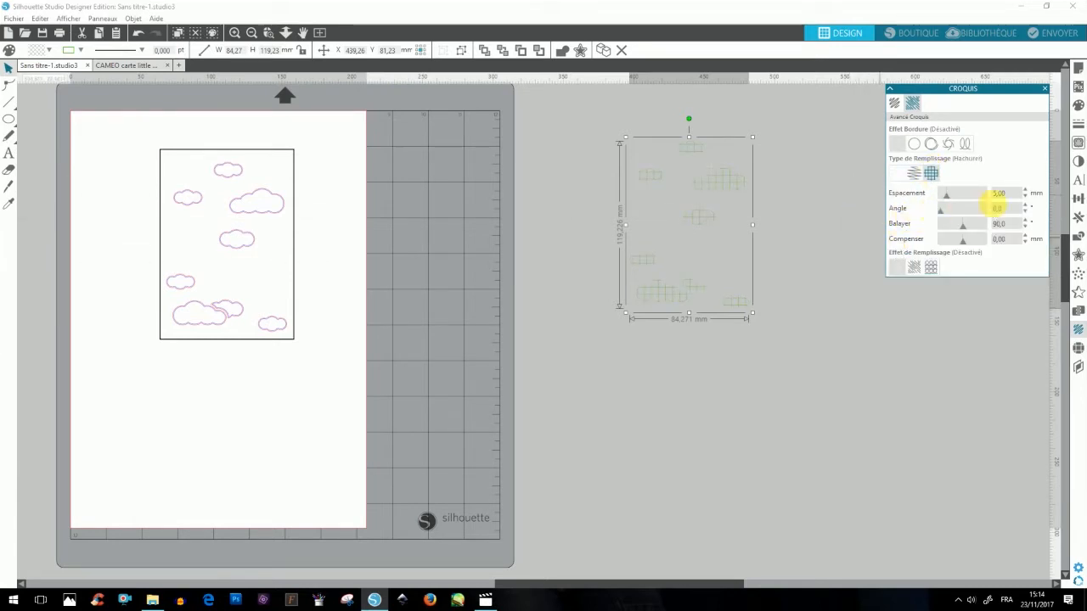
left_click(1000, 209)
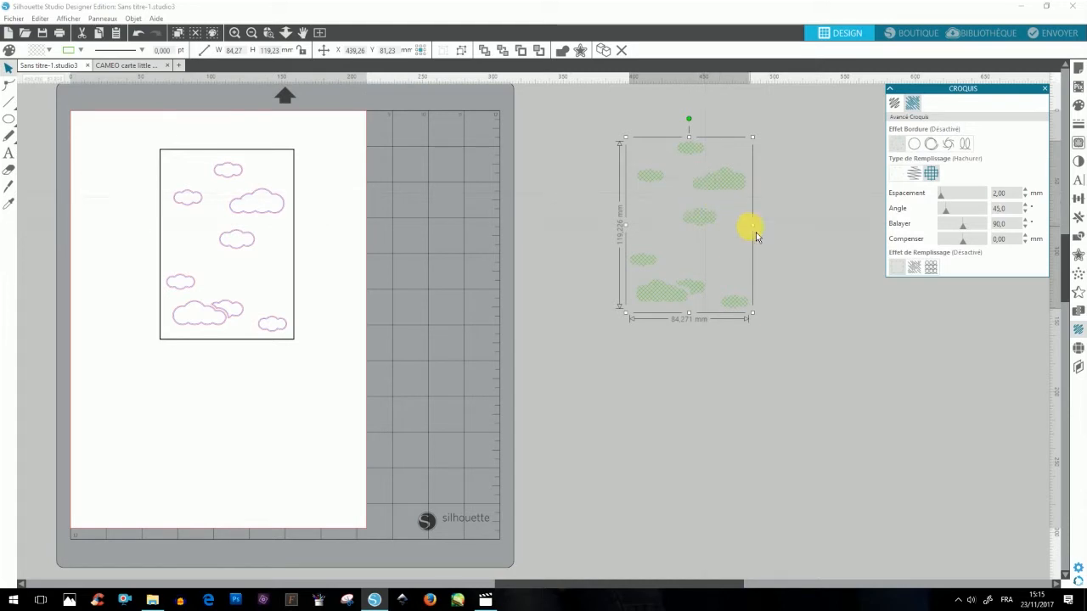
Scale the hatched cloud copy to 400% and move it clear of the cutting mat
left_click(203, 51)
left_click(1002, 145)
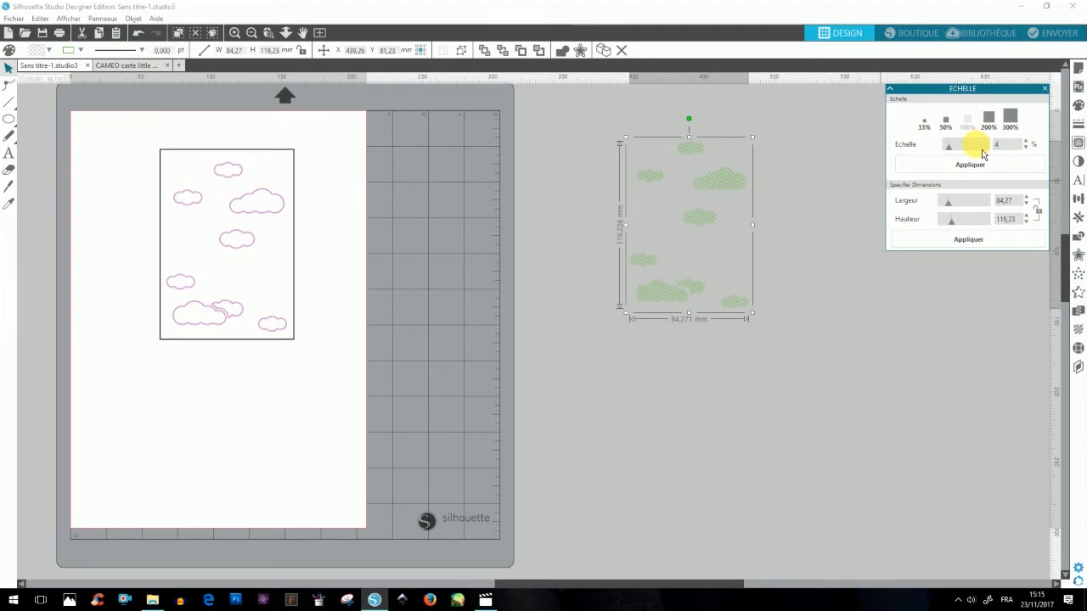
type("400")
key("Return")
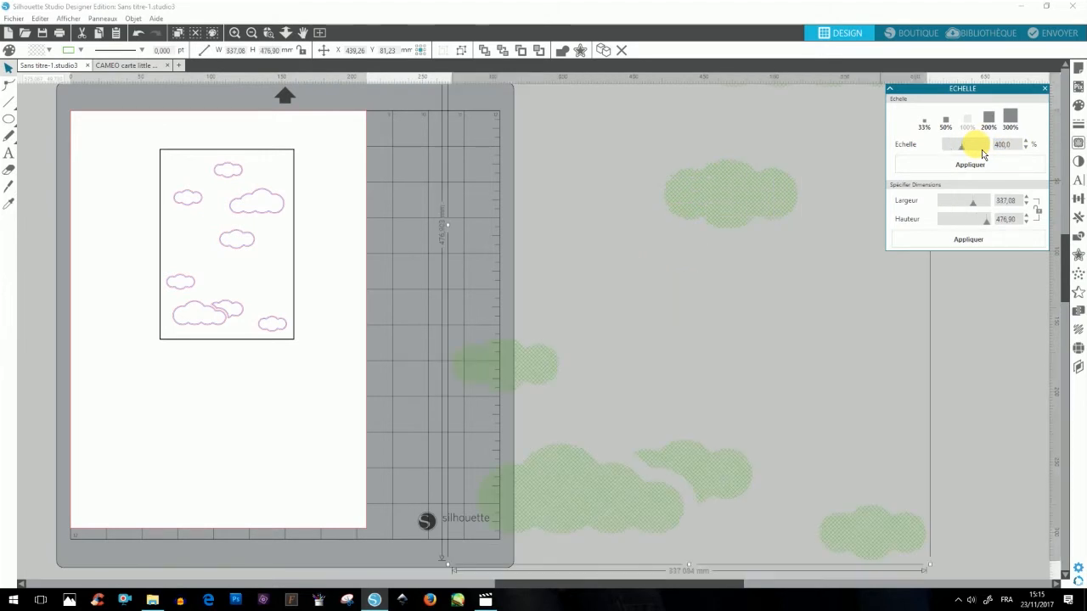
left_click(287, 34)
left_click_drag(447, 388, 544, 277)
left_click(7, 70)
left_click_drag(613, 293, 694, 289)
Refill the enlarged clouds with a cross-hatch sketch at 2.4 mm spacing and a 45° angle, and release the sketch
left_click(1079, 329)
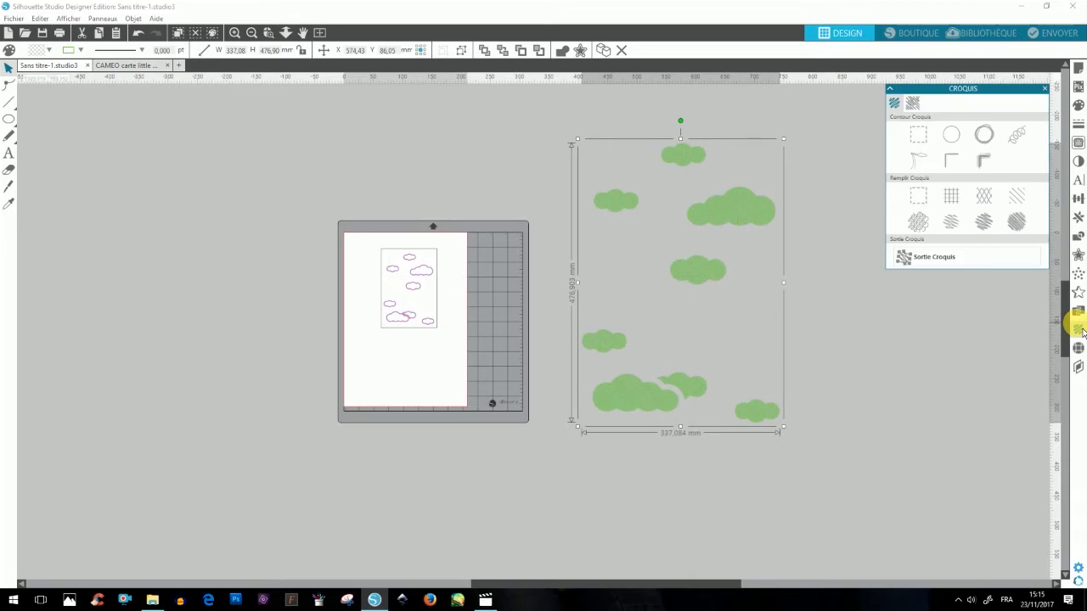
left_click(913, 105)
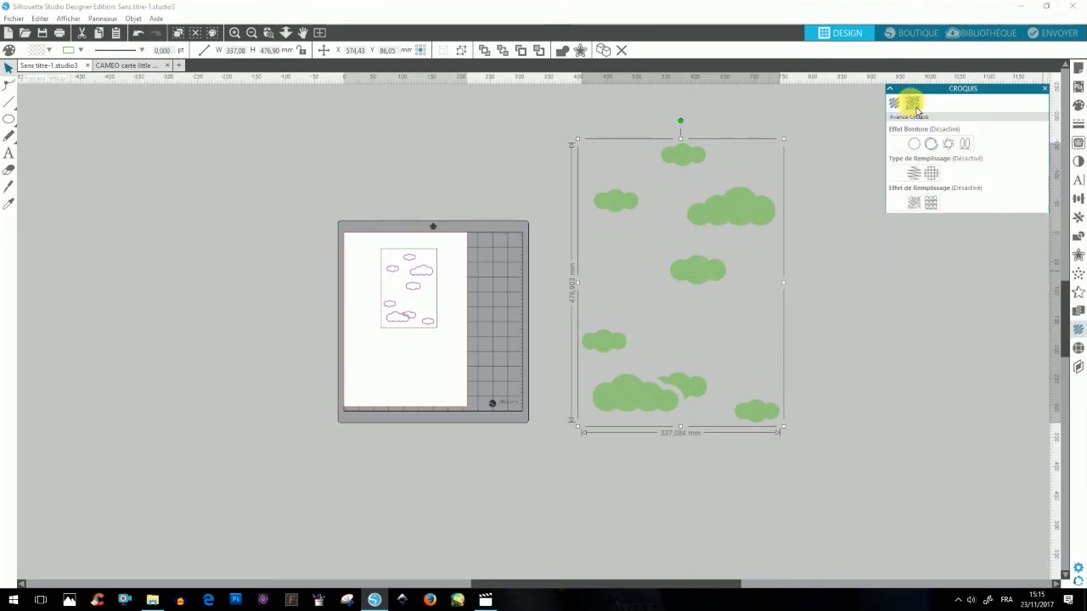
left_click(930, 174)
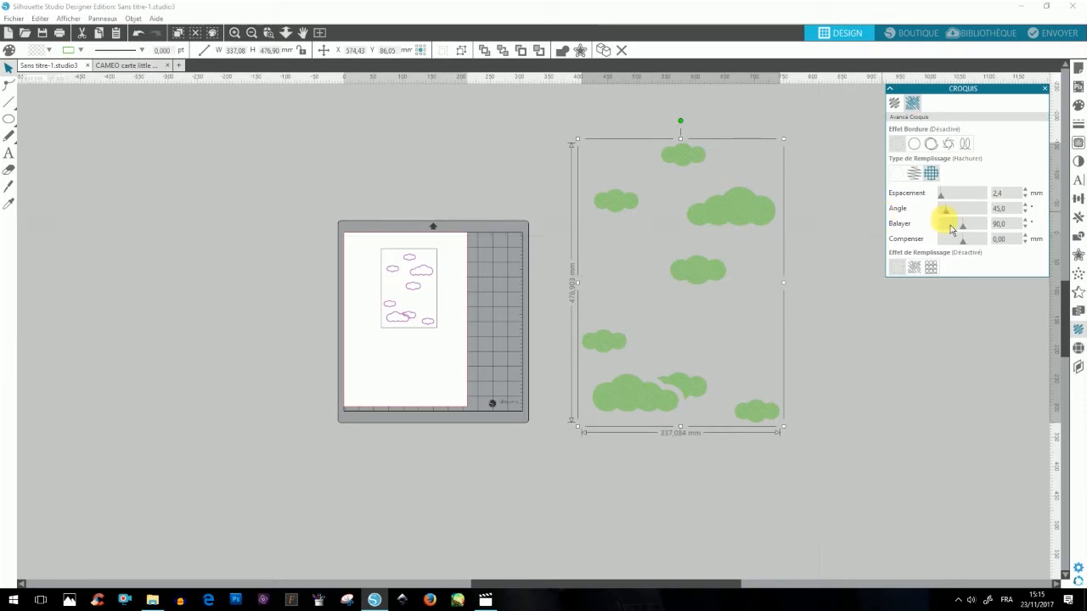
left_click(906, 109)
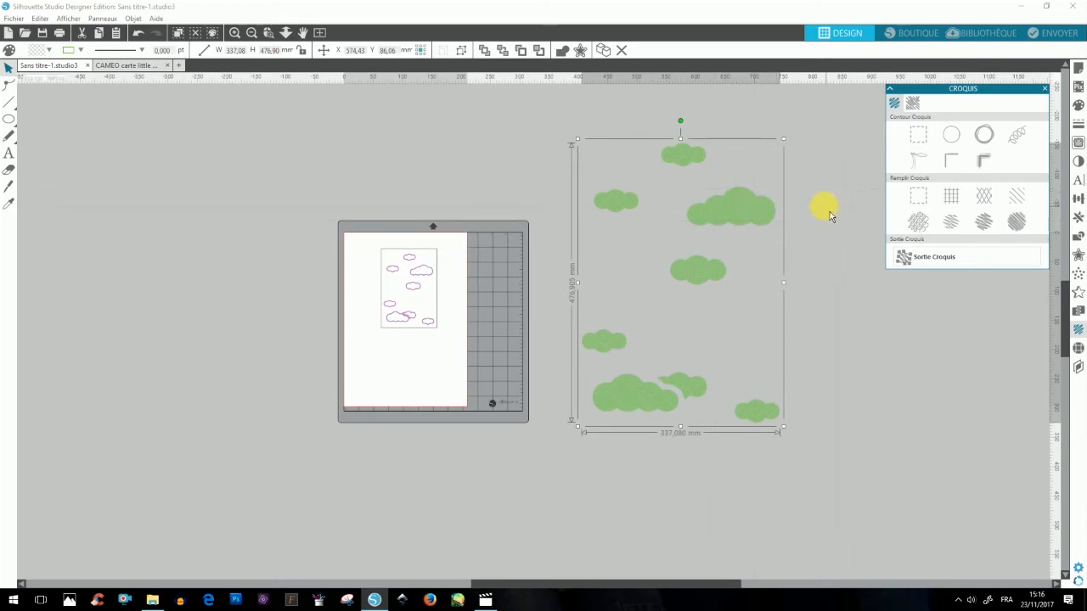
left_click(829, 212)
left_click(759, 208)
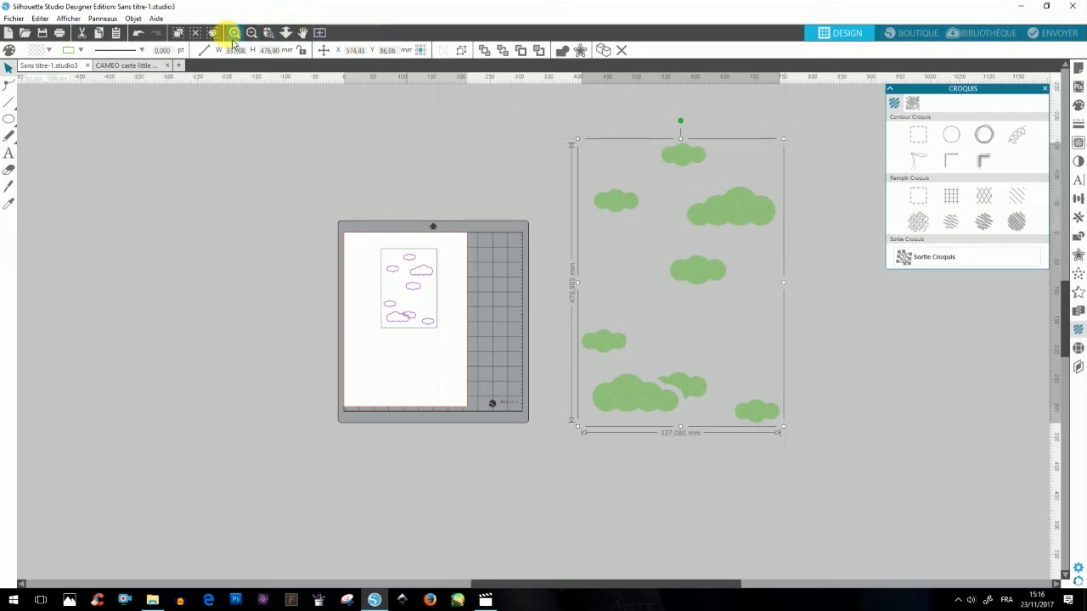
Scale the hatched cloud group down to 25%
left_click(205, 51)
left_click(1004, 145)
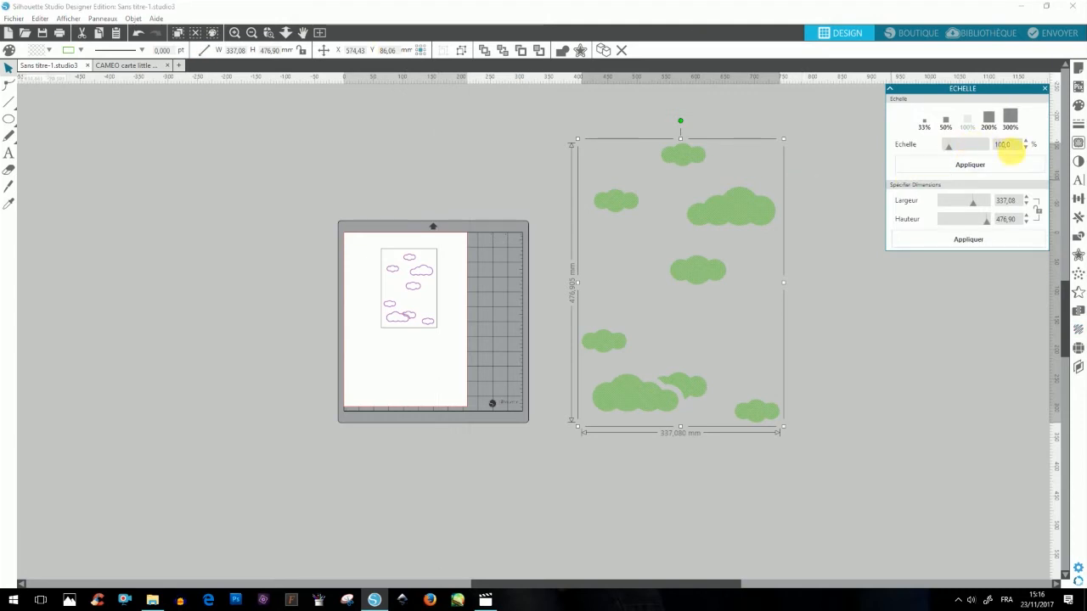
left_click_drag(1011, 145, 988, 146)
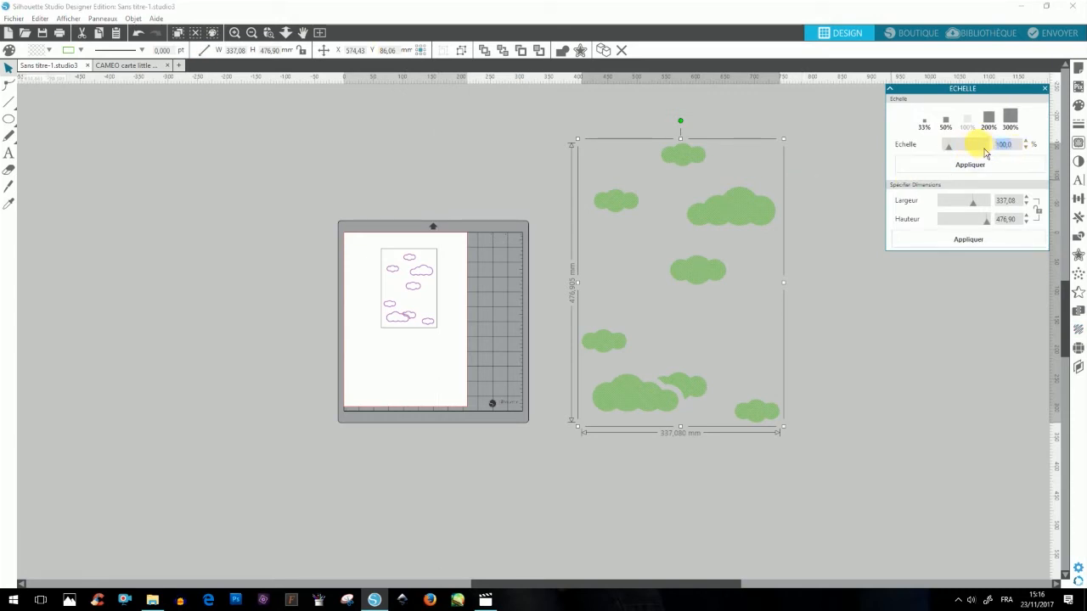
key("Return")
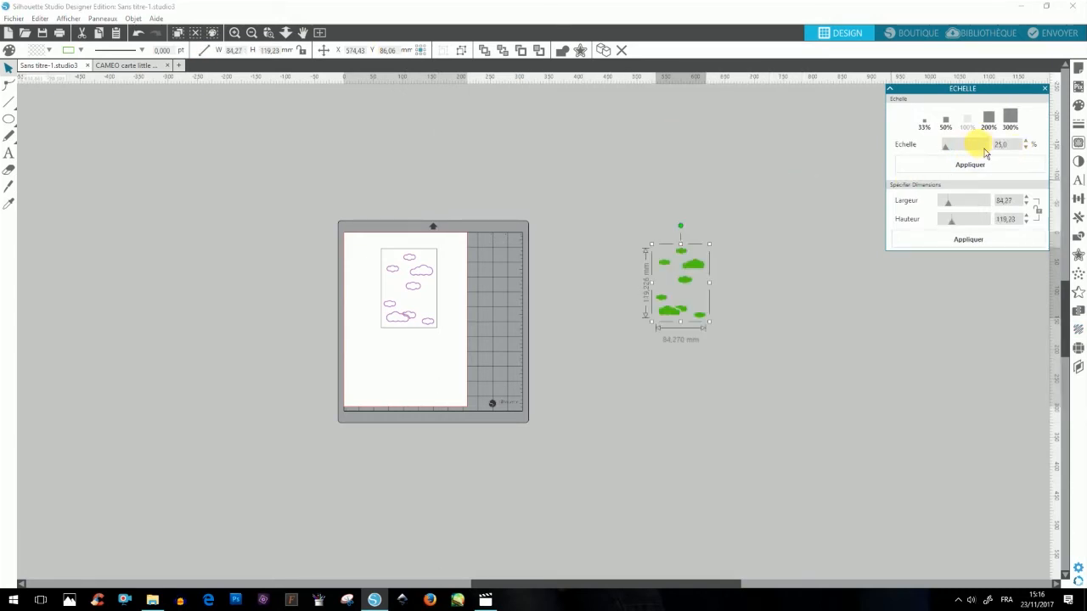
Move the hatched cloud group back onto the card so it sits over the matching cloud outlines
left_click_drag(691, 263, 493, 274)
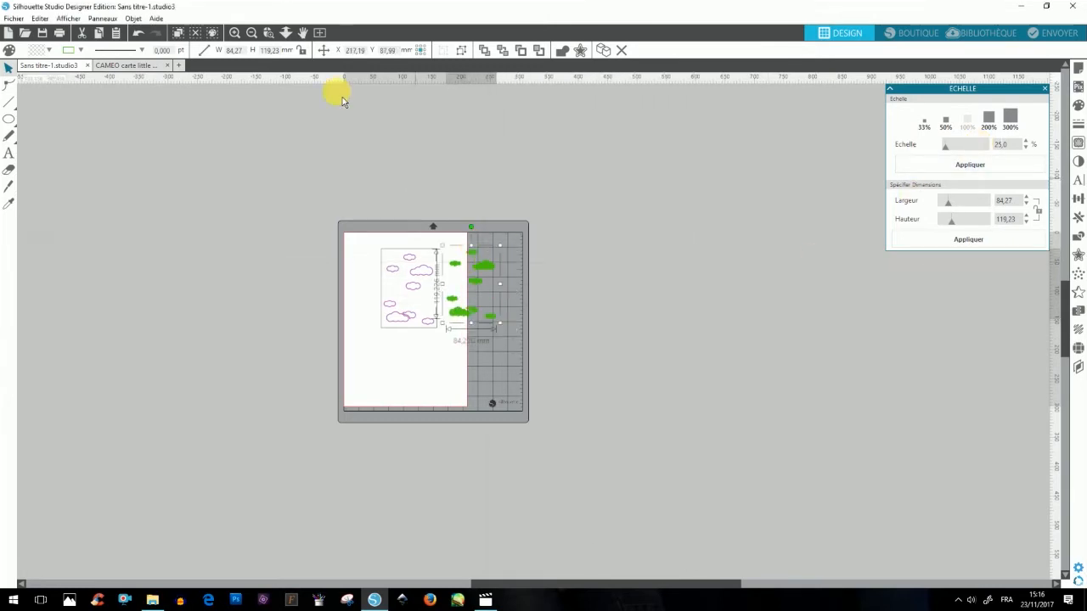
left_click(287, 33)
left_click(366, 201)
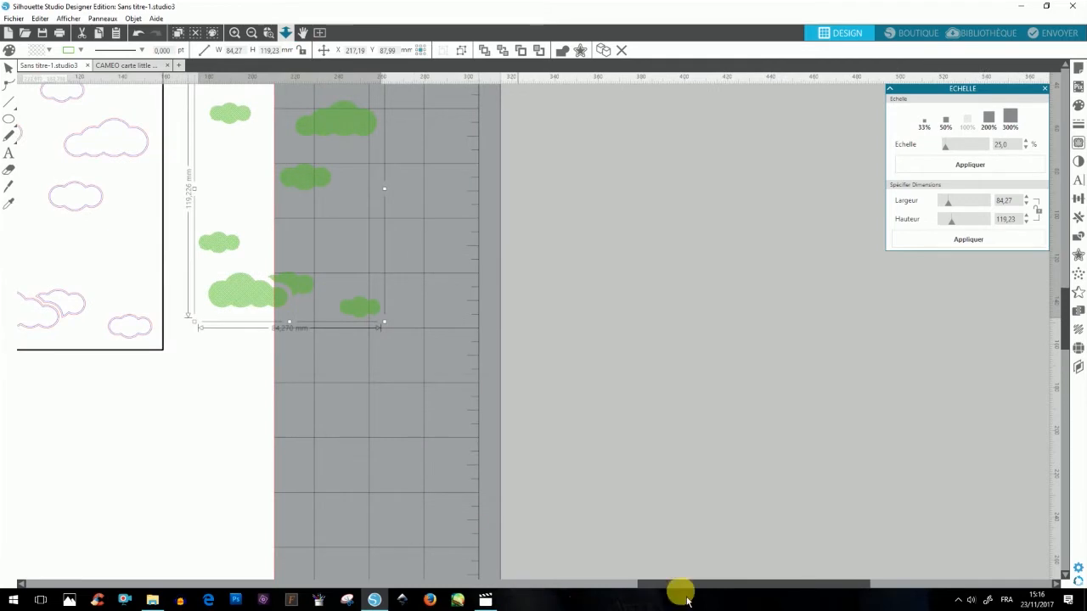
left_click_drag(687, 586, 540, 585)
scroll(444, 415, "up", 3)
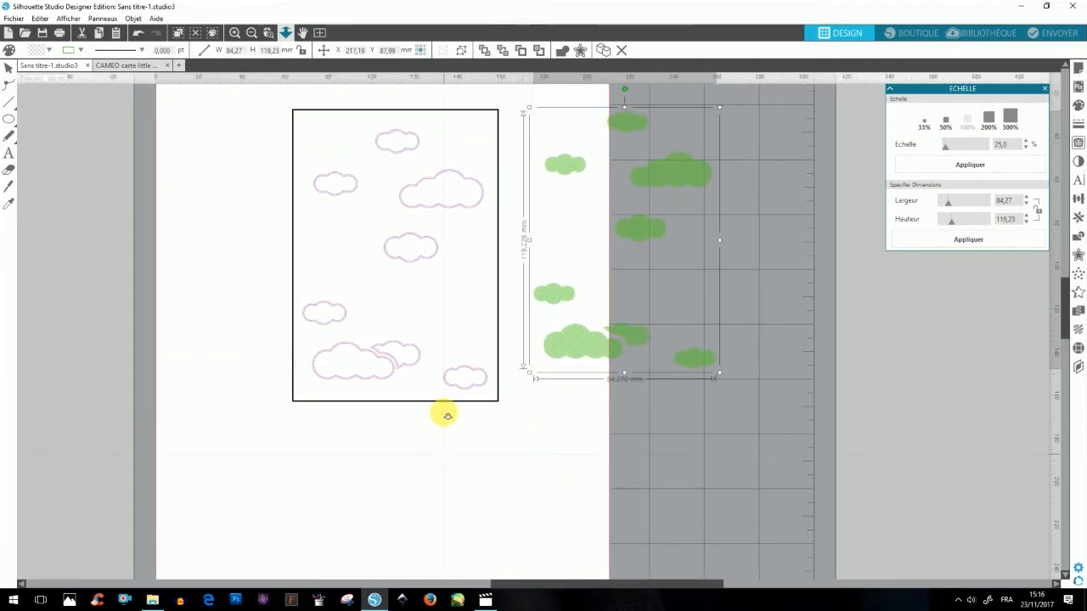
scroll(444, 415, "up", 1)
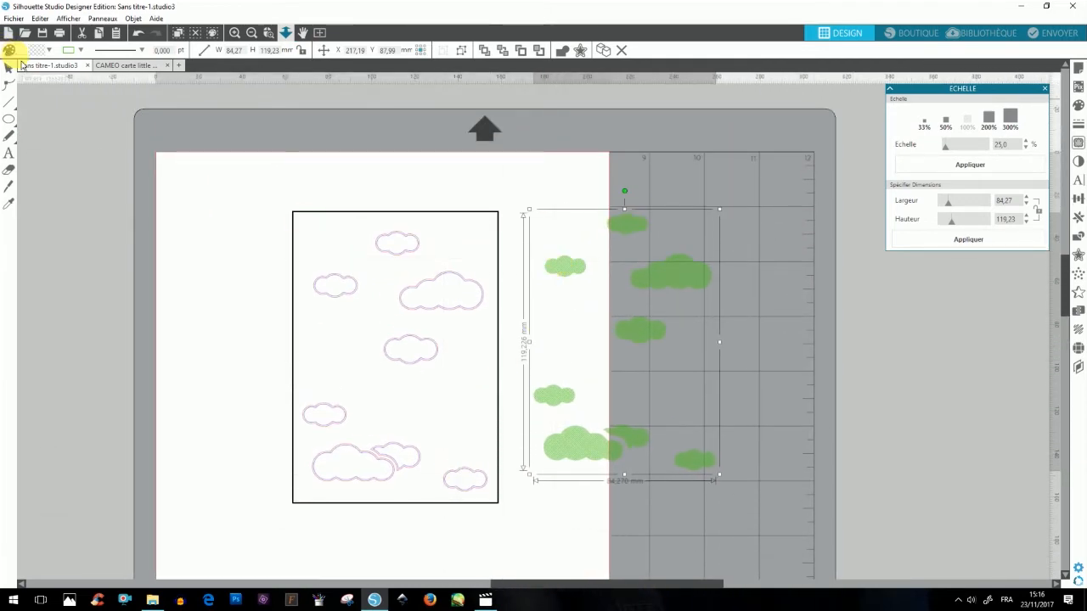
left_click_drag(565, 270, 347, 297)
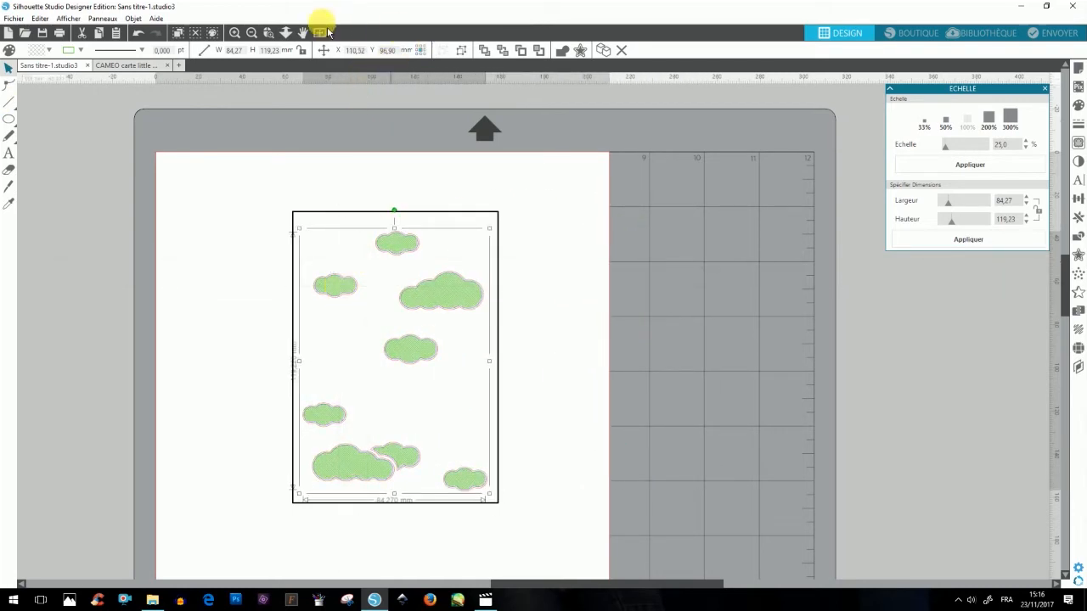
Nudge the hatched cloud group horizontally in small increments until the cross-hatching is centred inside the cloud outlines
left_click(268, 34)
left_click_drag(297, 255, 391, 327)
left_click(8, 70)
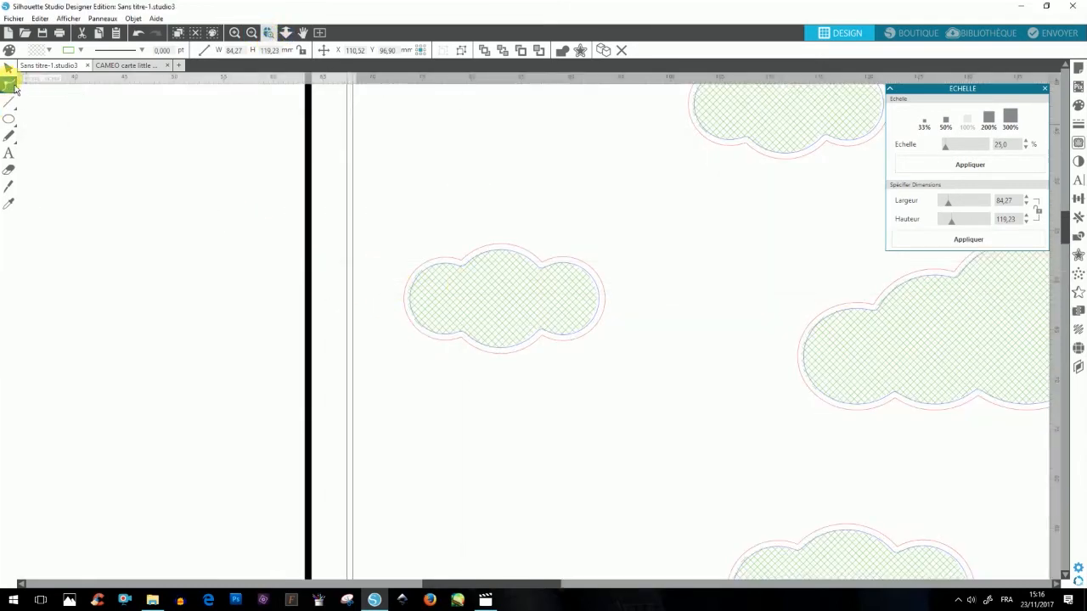
left_click(462, 292)
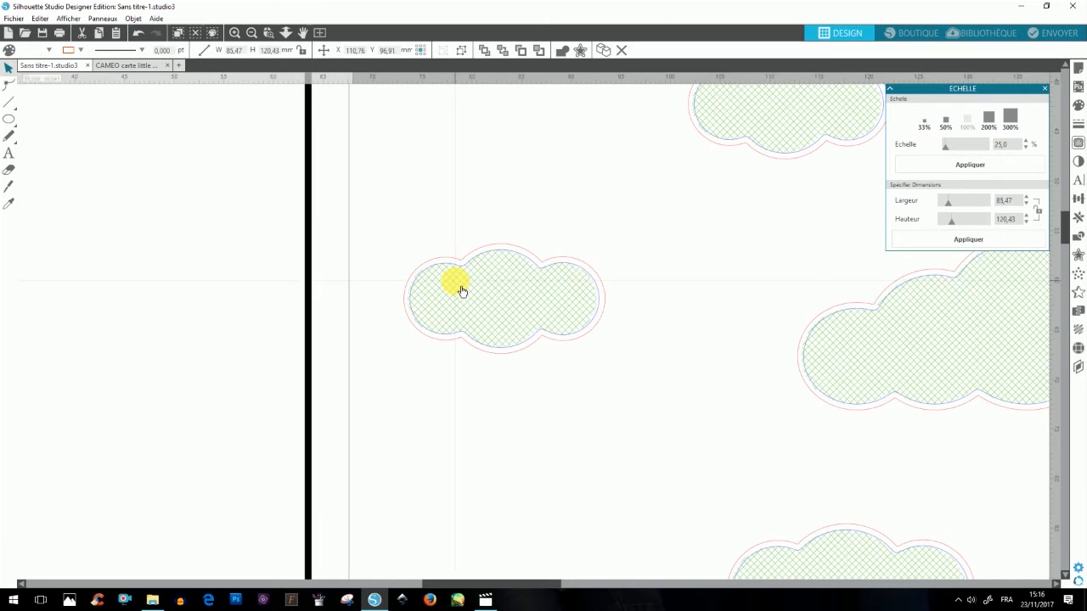
left_click(463, 294)
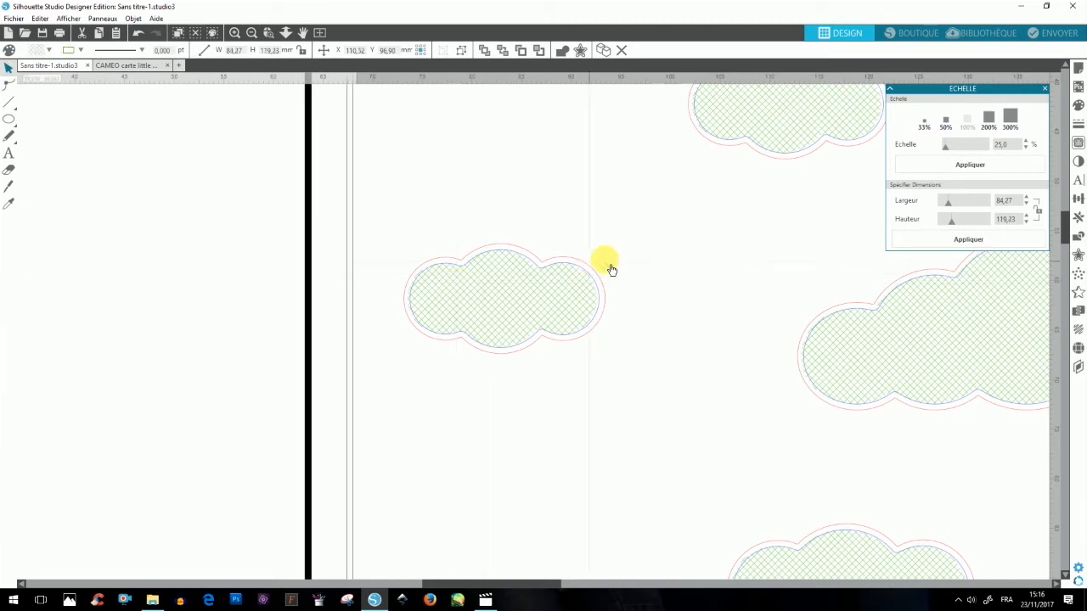
key("Right")
key("Right")
key("Right")
key("Right")
key("Right")
key("Right")
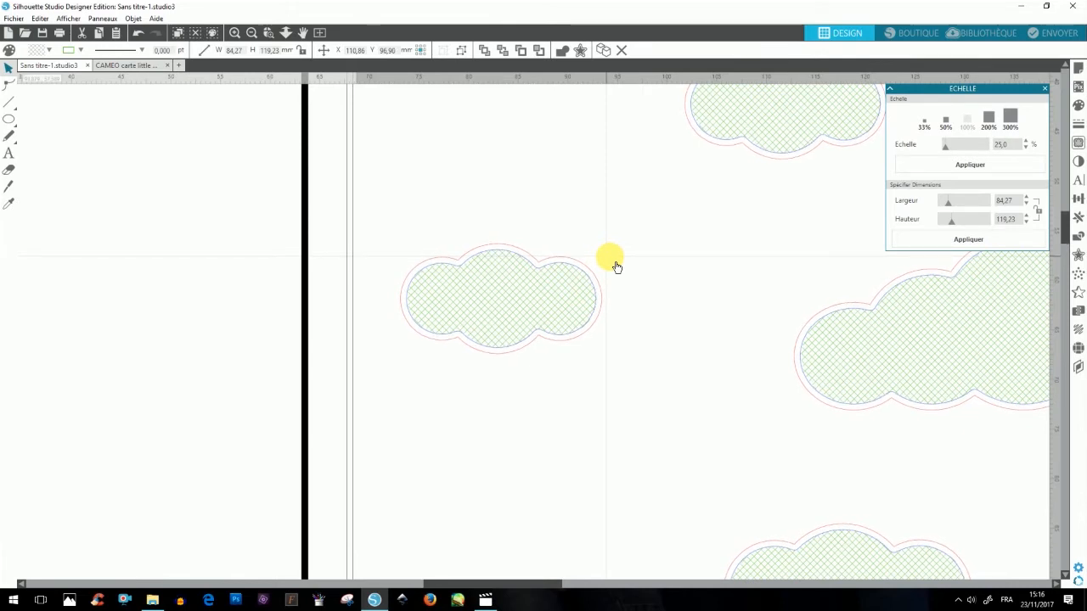
key("Left")
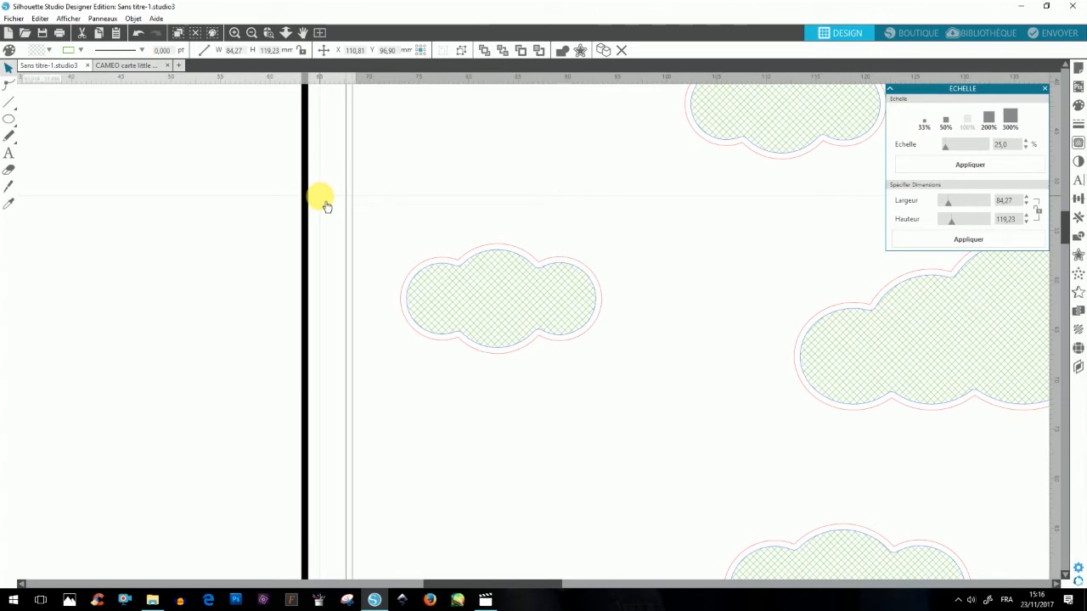
Select the blue inner cloud outlines and the green cross-hatch by line colour and group them
left_click(287, 36)
left_click_drag(406, 358, 435, 163)
scroll(494, 204, "down", 3)
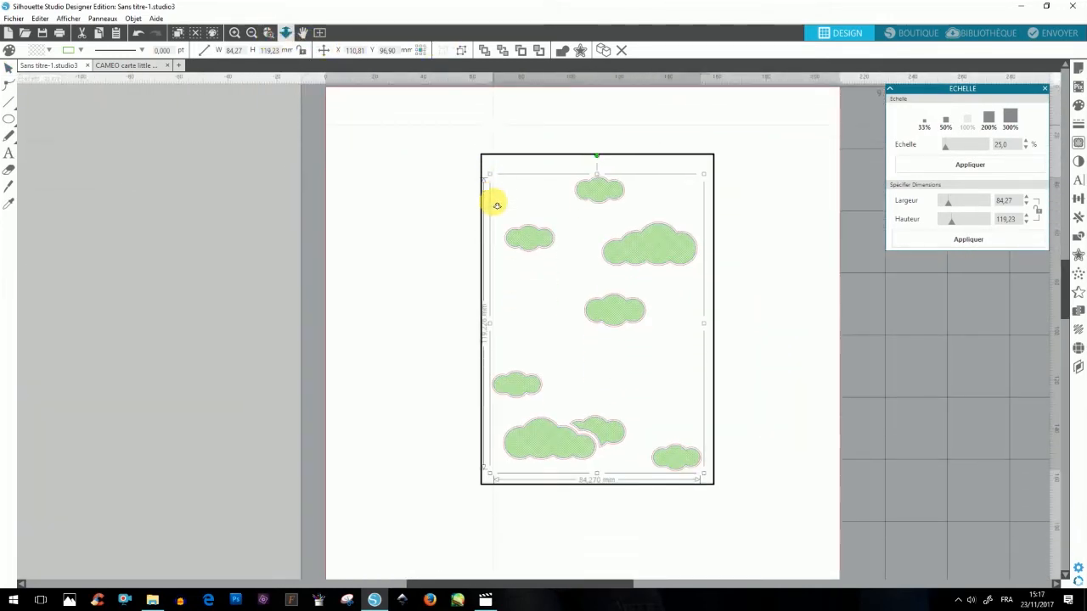
scroll(497, 206, "down", 1)
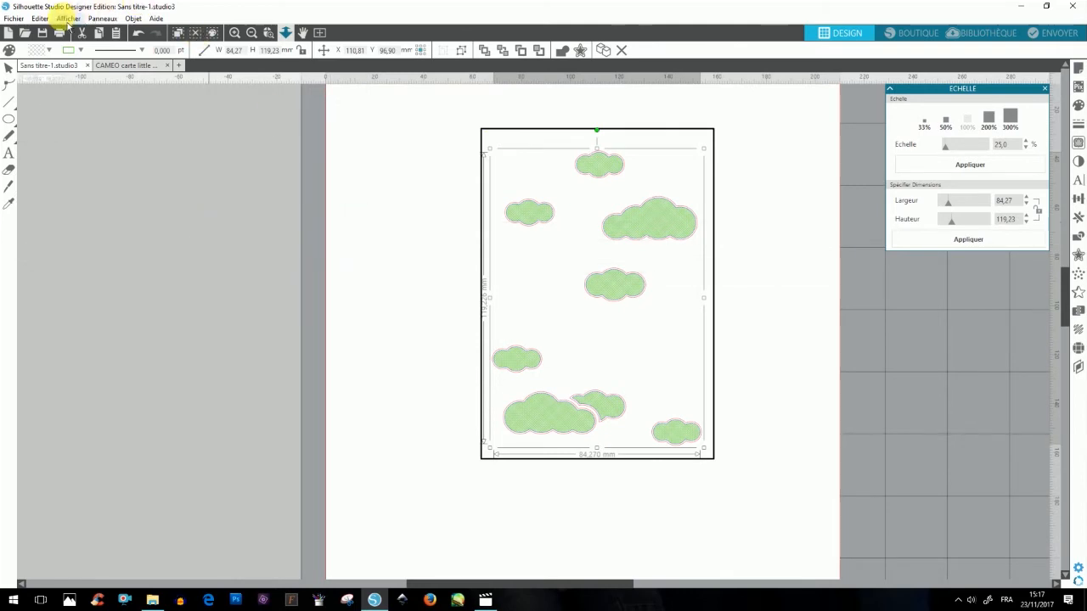
left_click(40, 21)
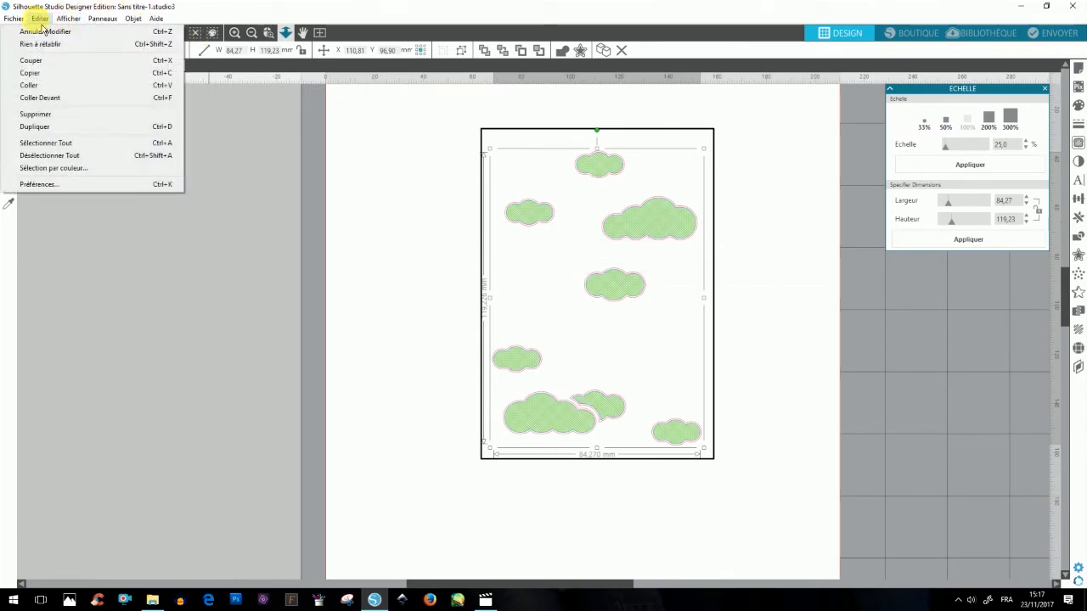
left_click(53, 168)
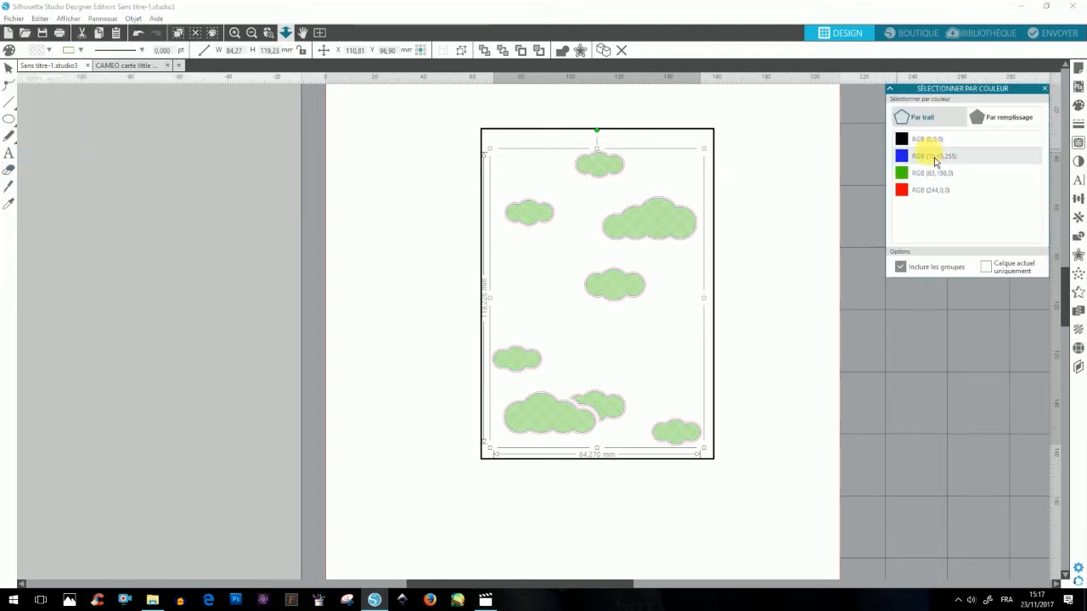
left_click(931, 173)
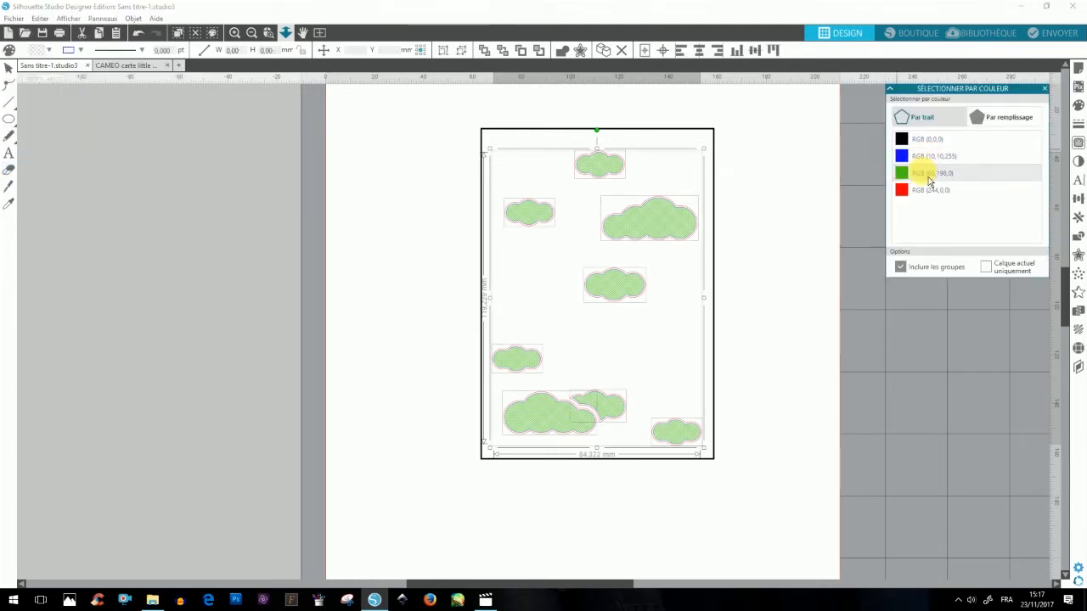
left_click(447, 49)
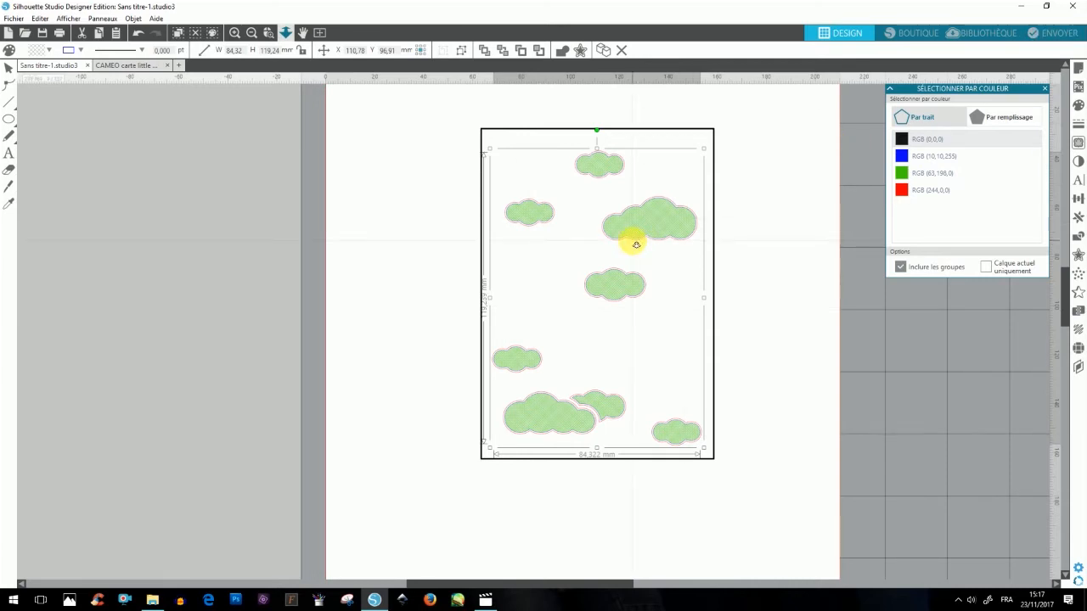
Paste two copies of the grouped hatched clouds in front, directly over the original
right_click(656, 212)
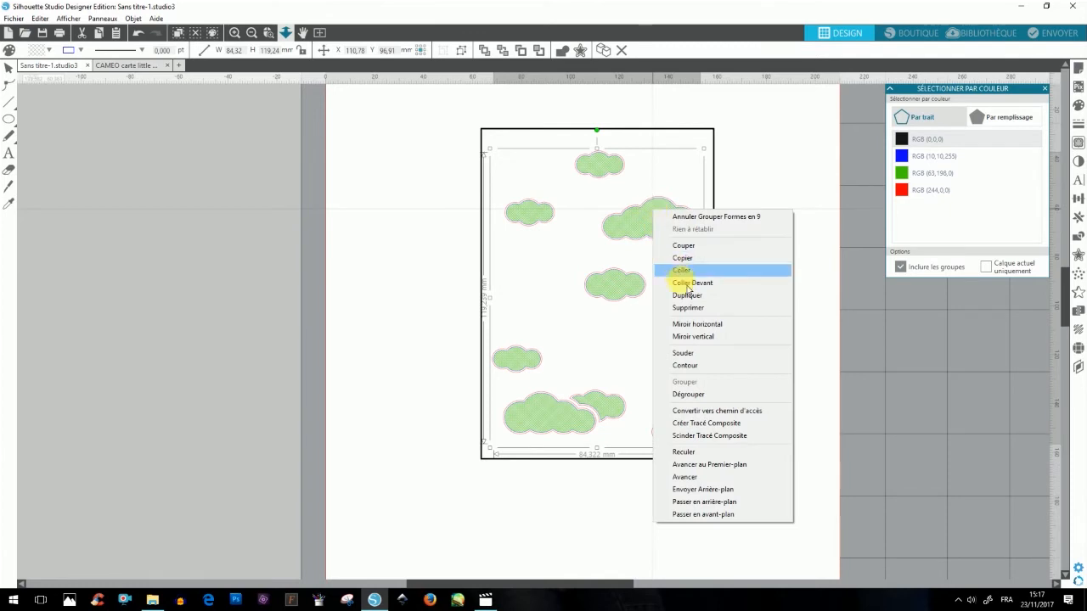
left_click(689, 288)
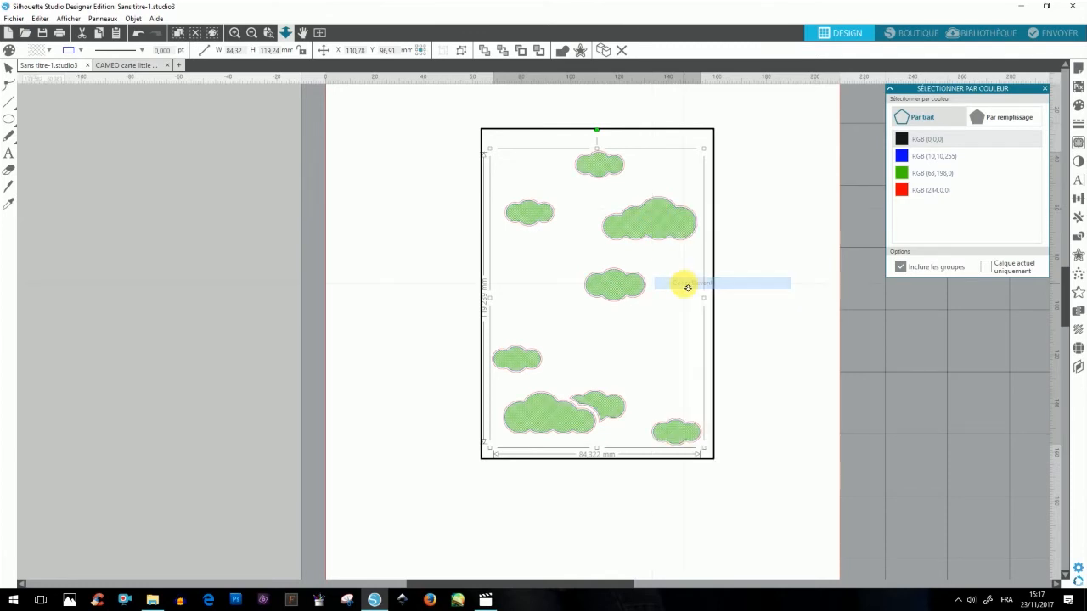
right_click(670, 226)
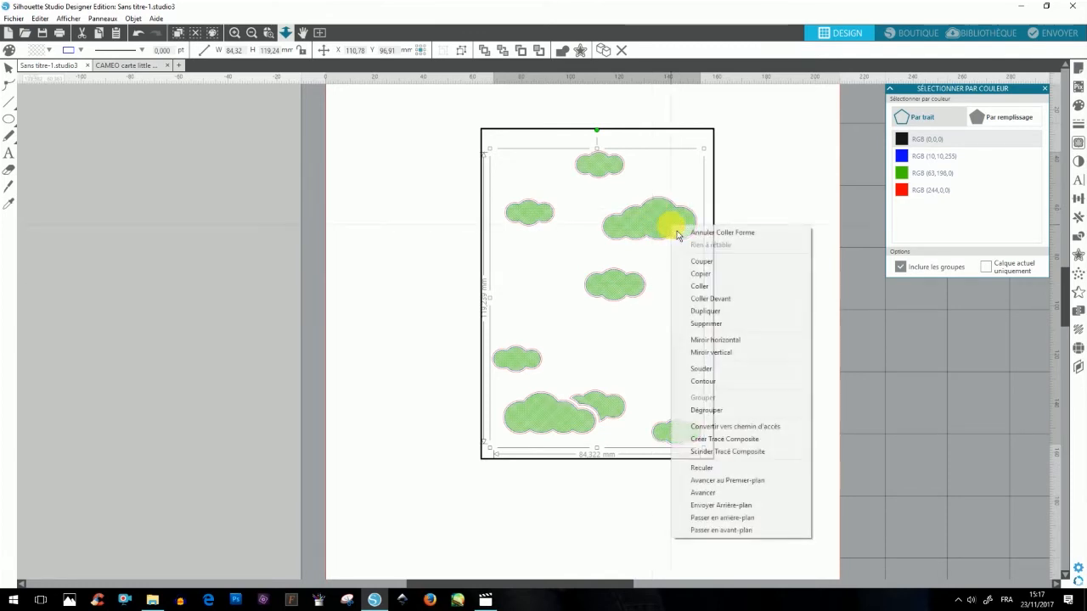
left_click(711, 298)
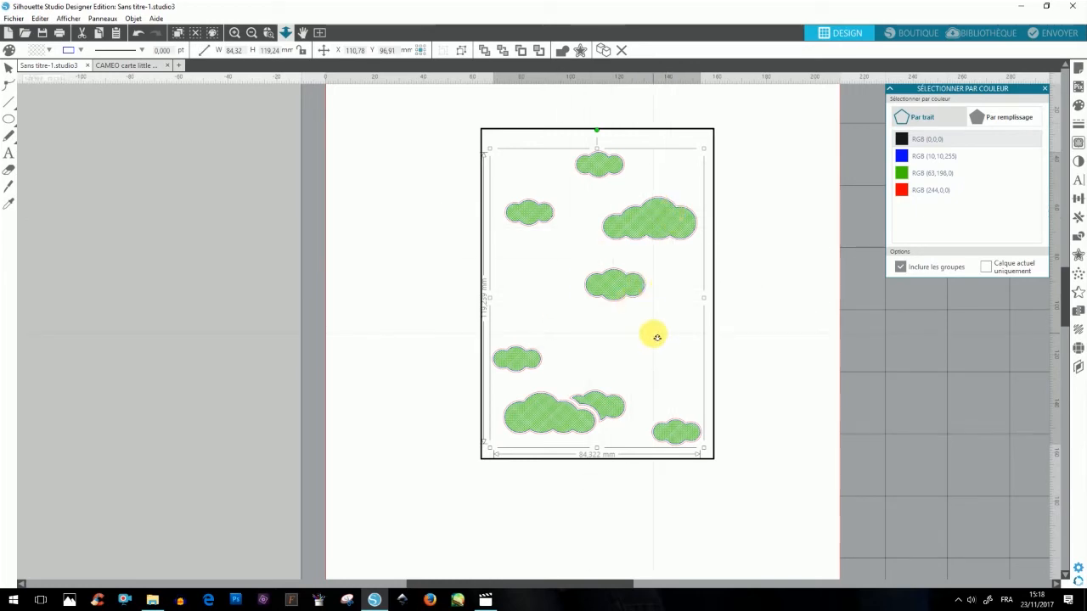
Select the card frame together with all its cloud layers and group everything
scroll(656, 338, "down", 2)
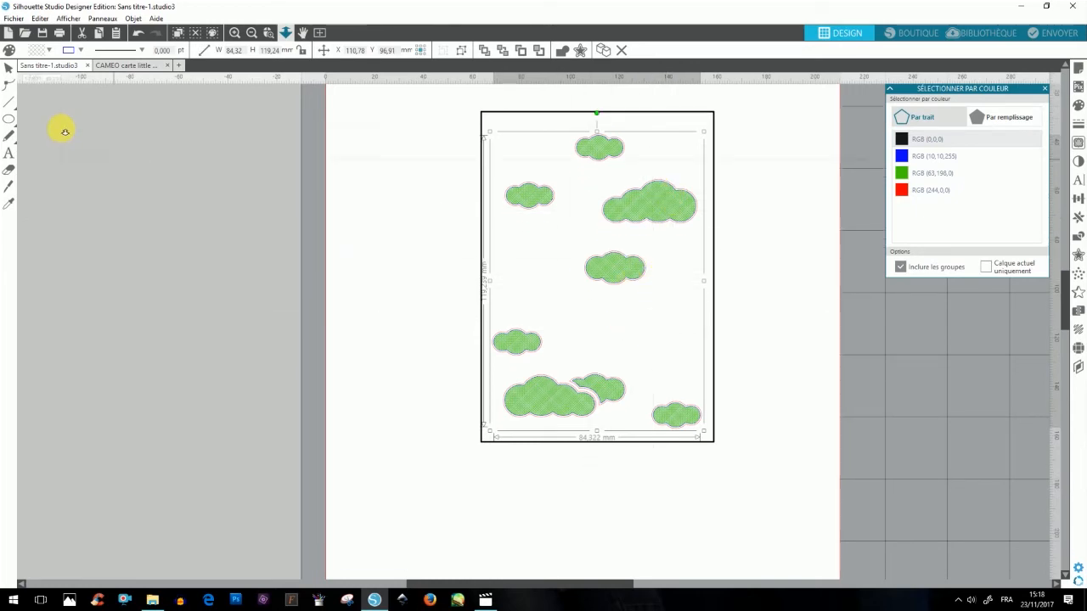
left_click(287, 34)
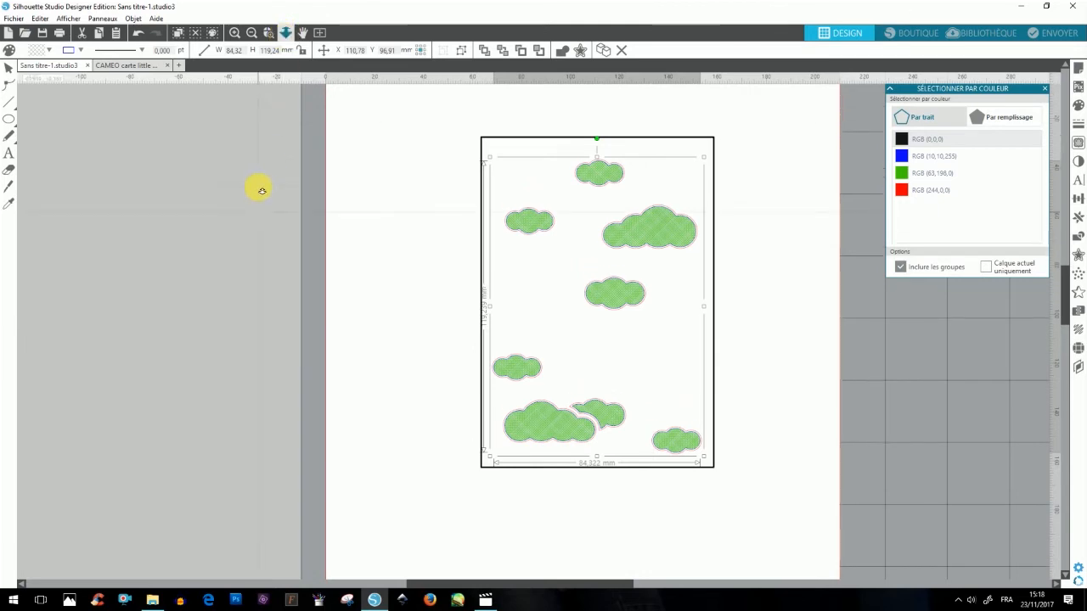
left_click(10, 69)
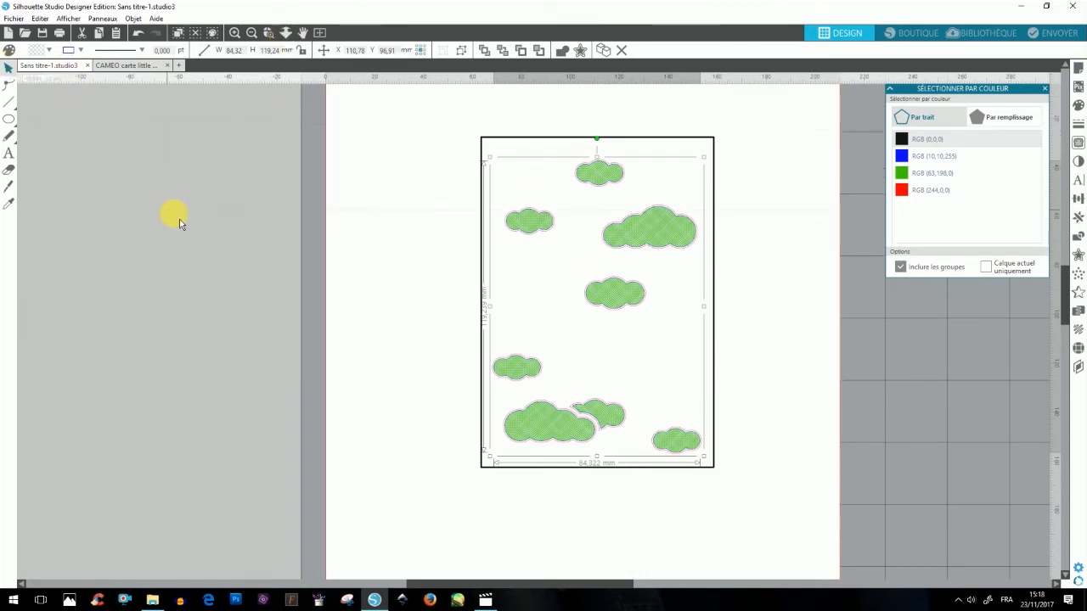
left_click_drag(436, 113, 805, 534)
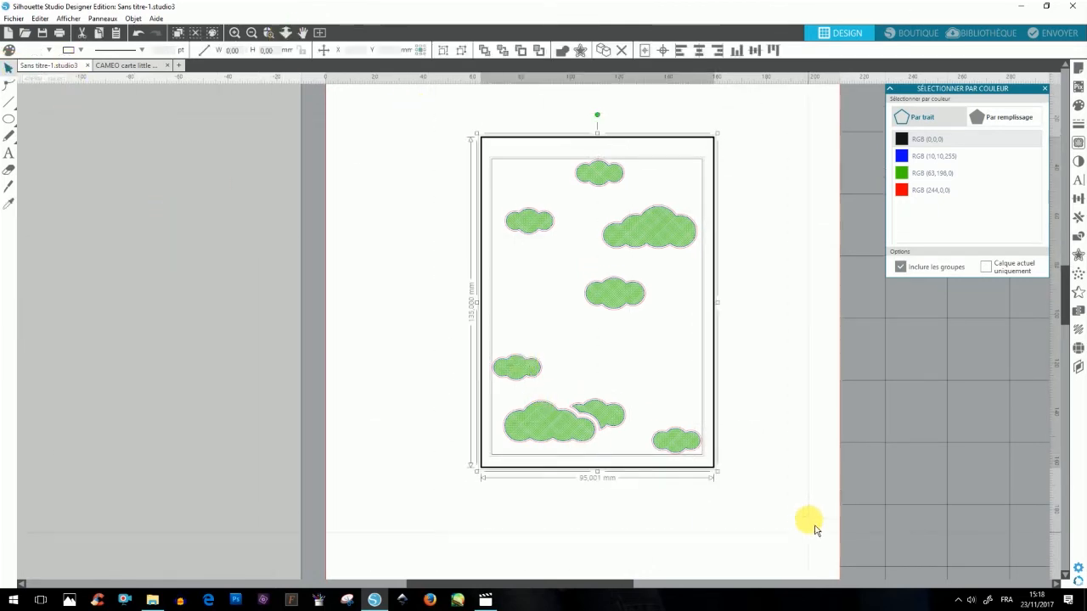
left_click(449, 47)
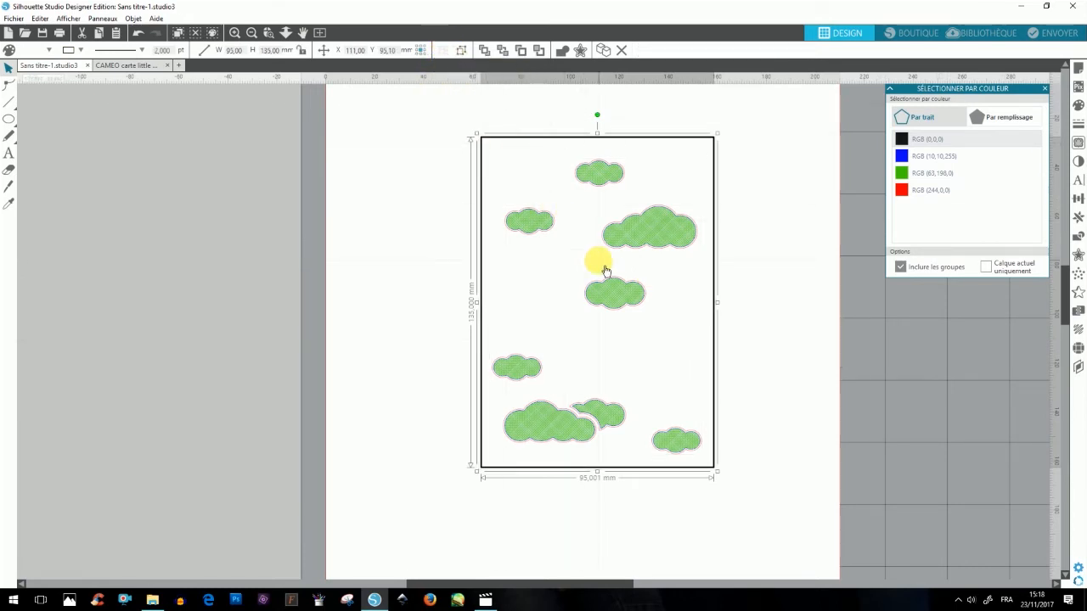
Enable Type 1 registration marks for the page
left_click(1044, 90)
left_click(1079, 68)
left_click(931, 102)
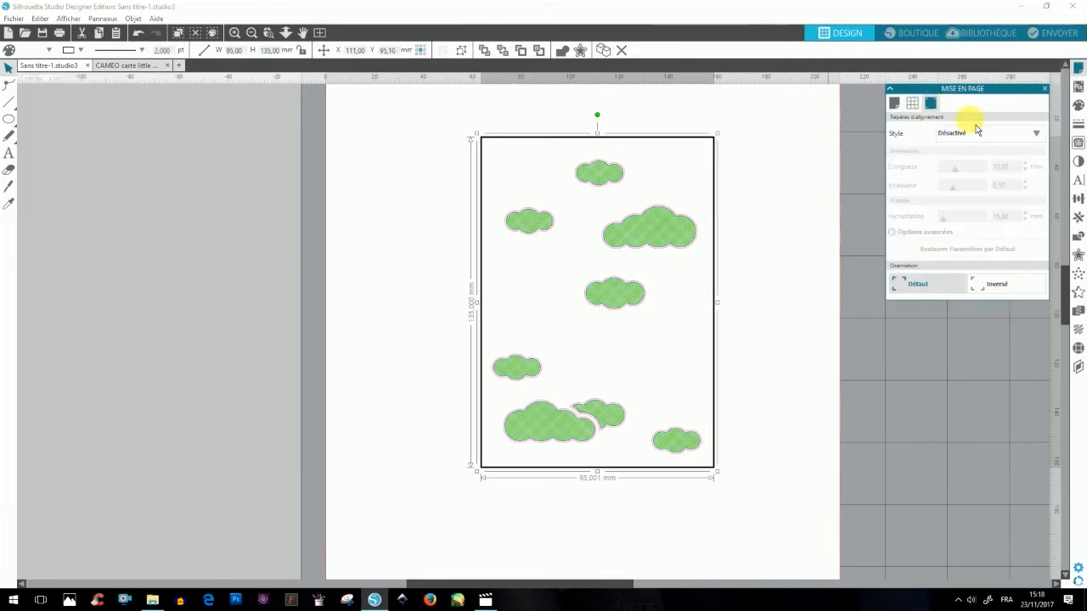
left_click(1034, 133)
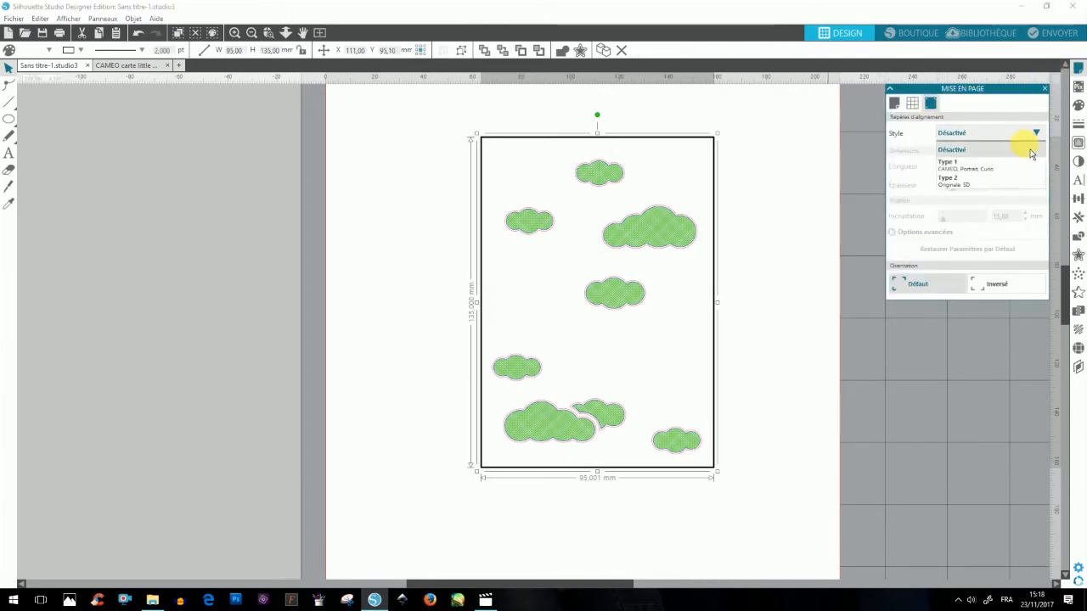
left_click(971, 166)
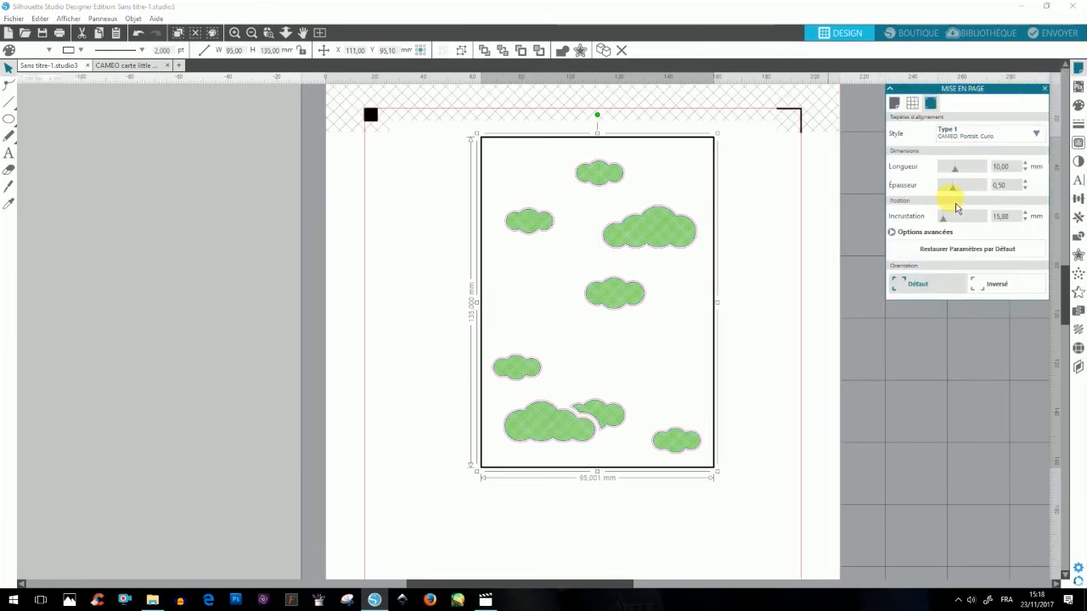
Rotate the grouped card to 90° and move it slightly up within the registration mark area, leaving it deselected
left_click(285, 34)
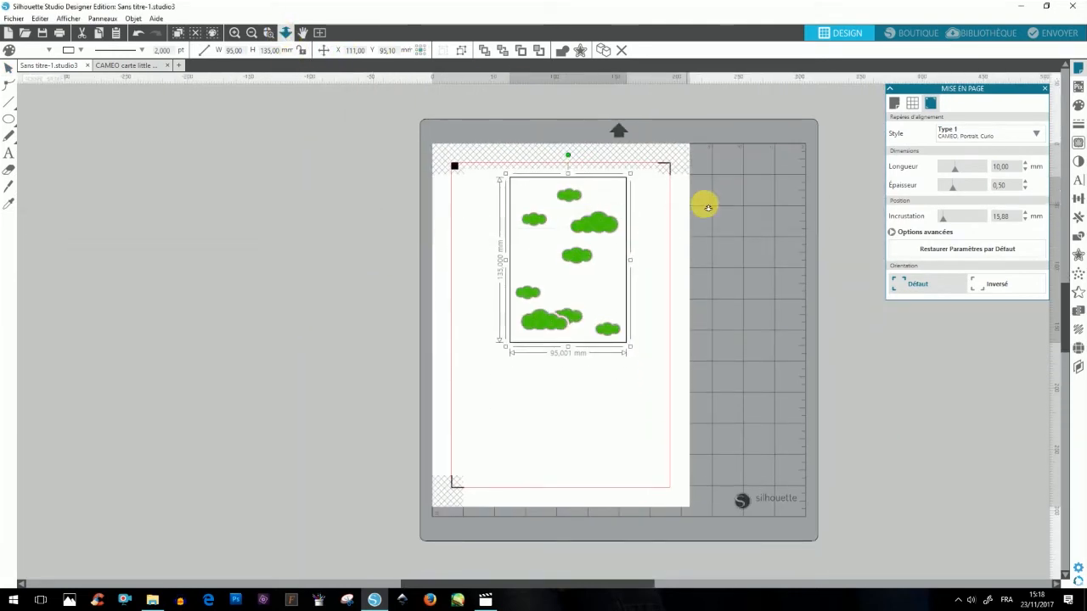
left_click(1077, 199)
left_click(931, 103)
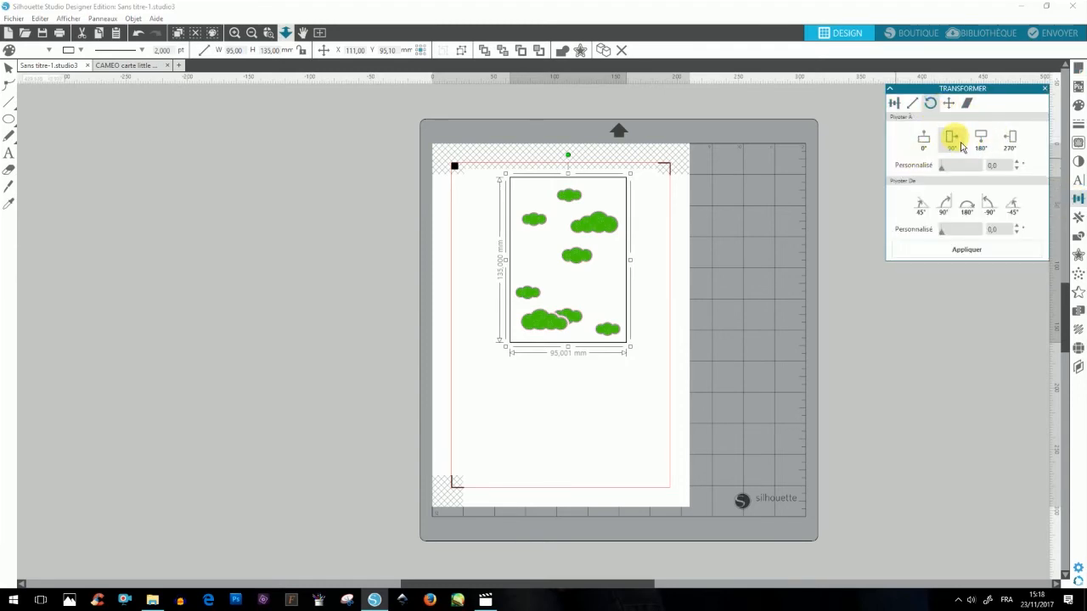
left_click(951, 136)
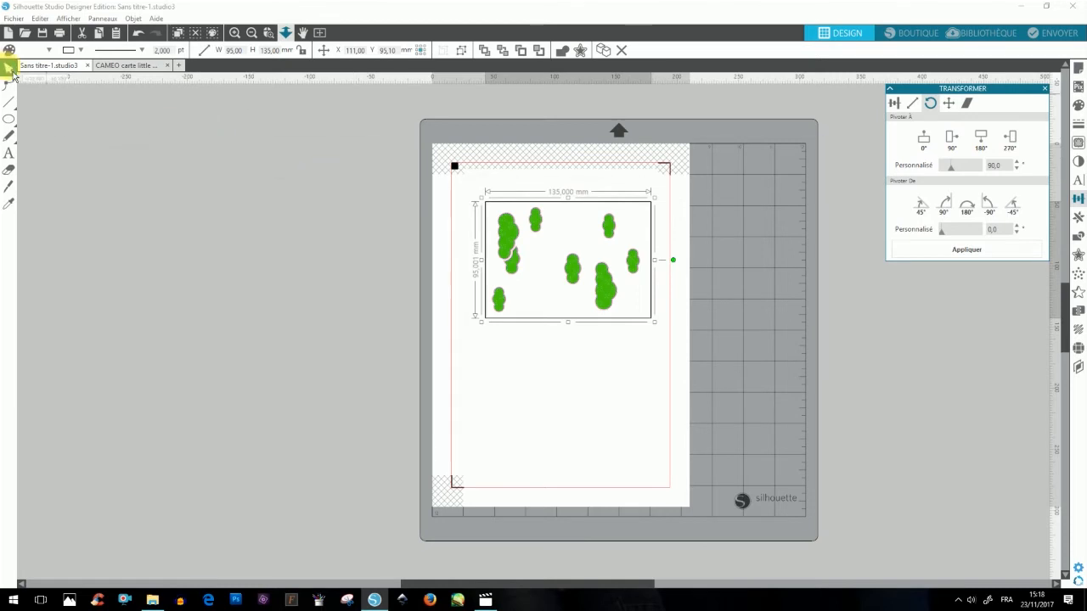
left_click_drag(575, 279, 567, 261)
left_click(732, 247)
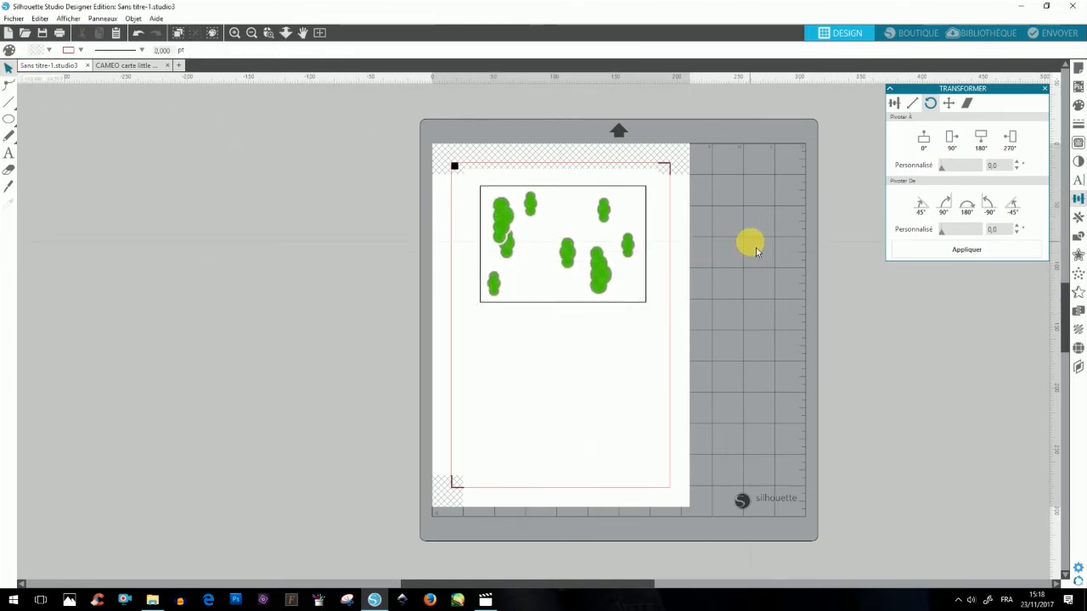
Set the registration marks' bottom margin to 152 mm in the advanced page options
left_click(1078, 68)
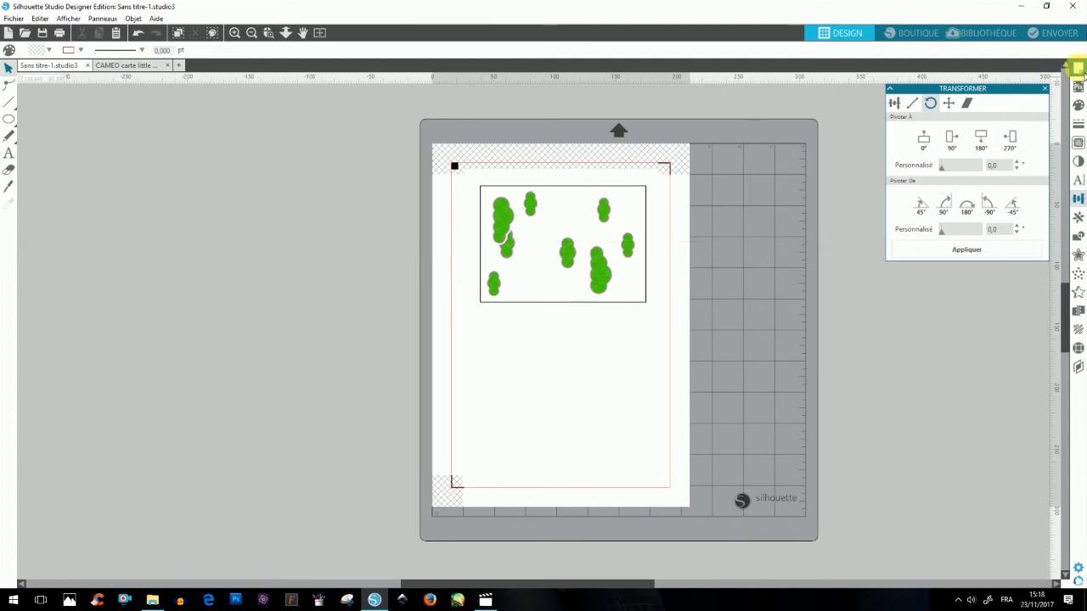
left_click(930, 103)
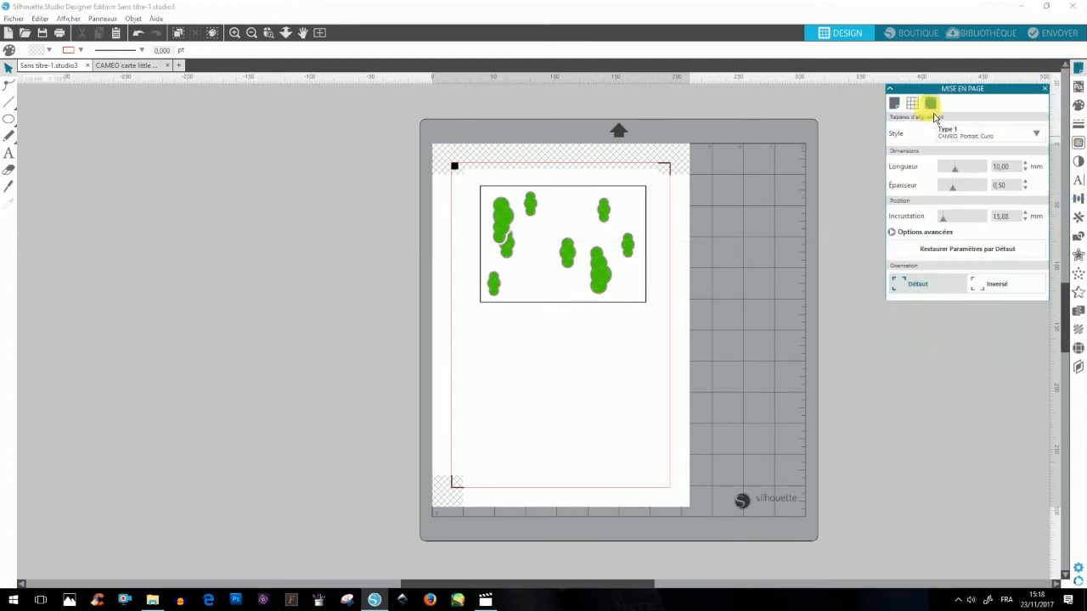
left_click(939, 237)
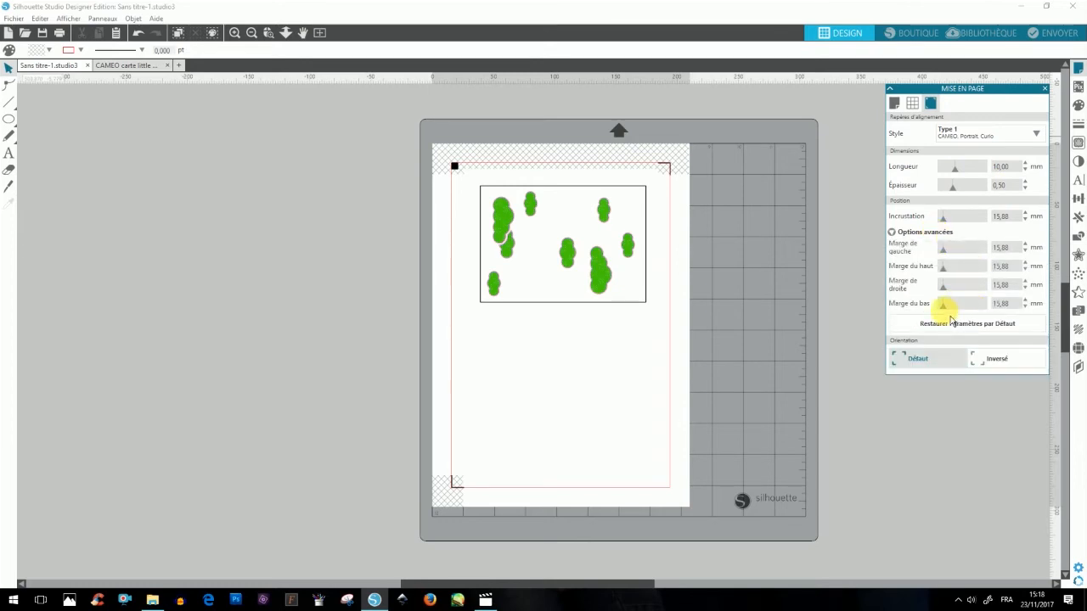
left_click_drag(991, 314, 1005, 315)
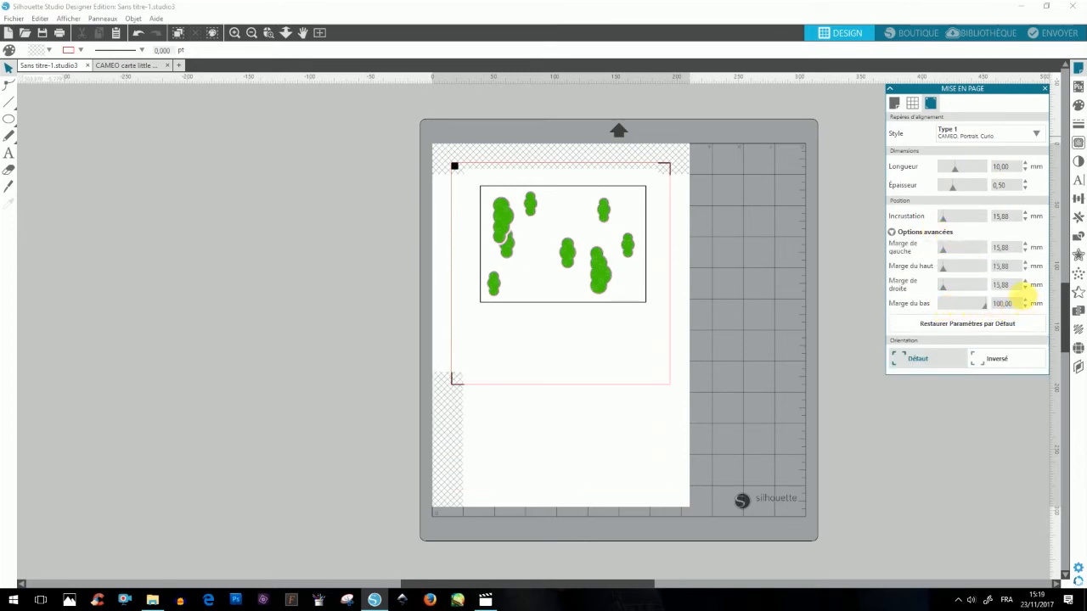
left_click(1026, 301)
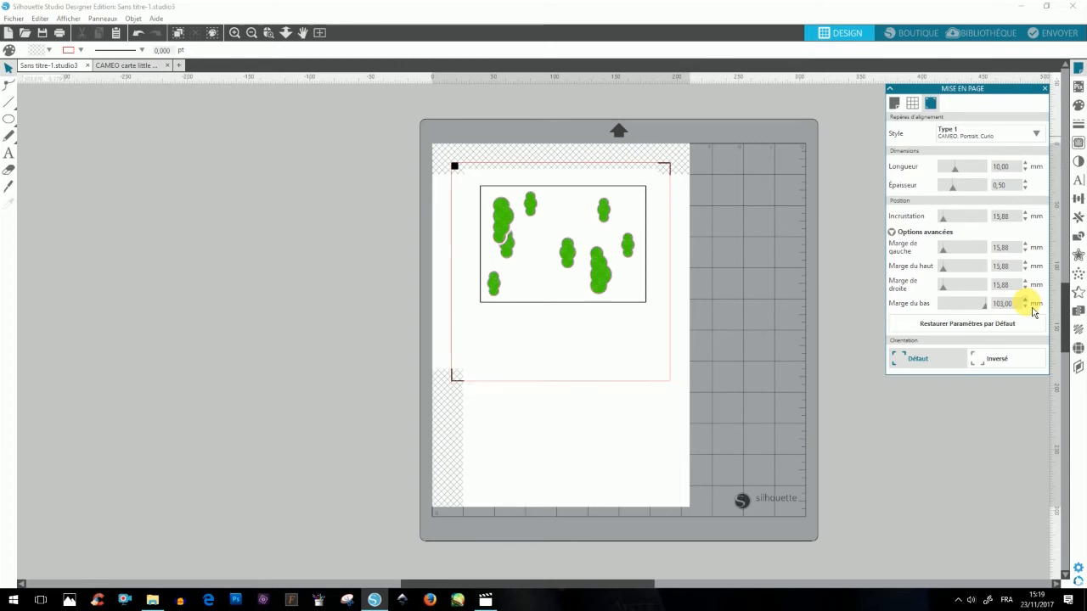
left_click(1025, 301)
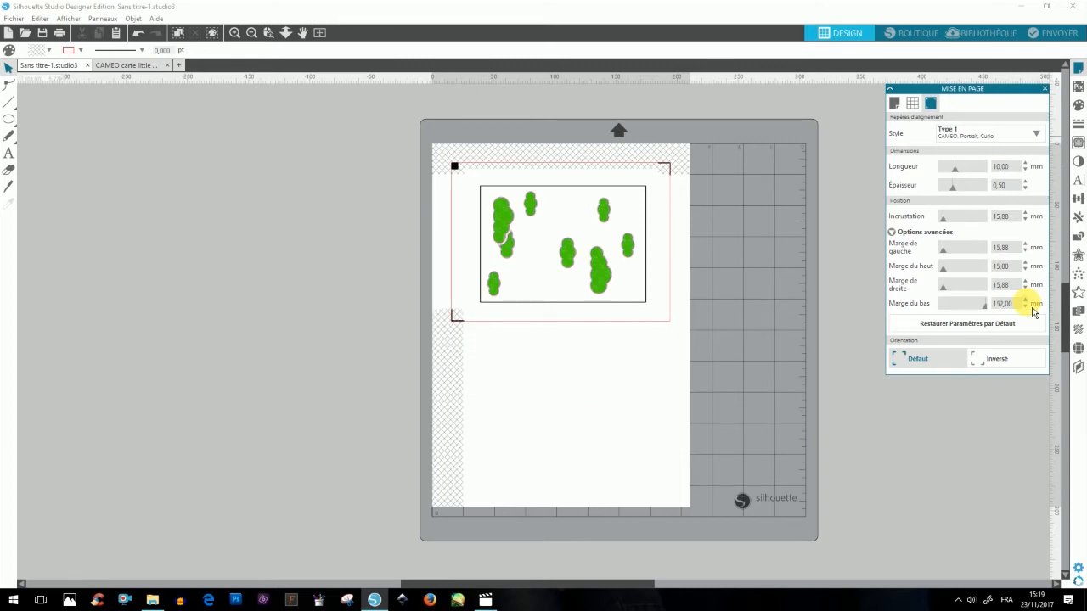
Move the grouped card slightly up to centre it in the shortened registration area, leaving it deselected
left_click(600, 275)
left_click_drag(605, 283, 606, 279)
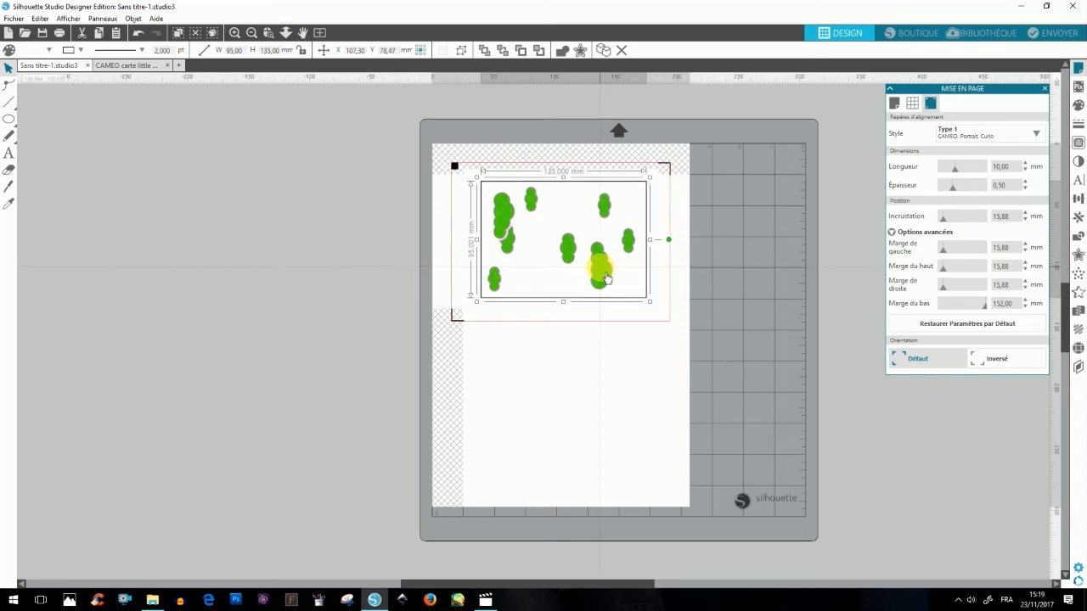
left_click(759, 270)
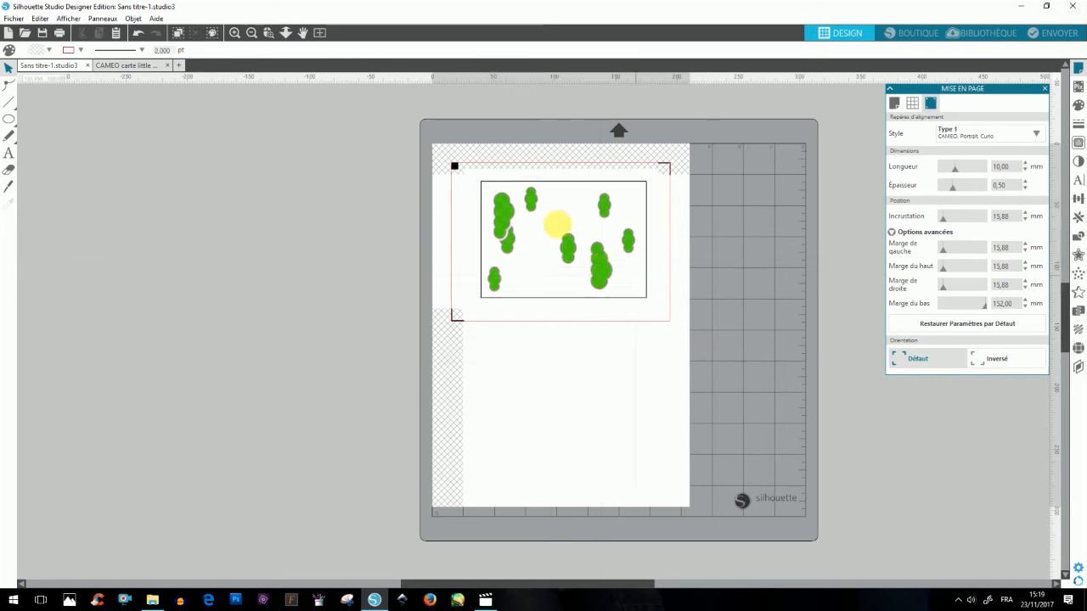
Switch to the CAMEO carte little monkey document and choose canson 180 as its cutting material
left_click(124, 65)
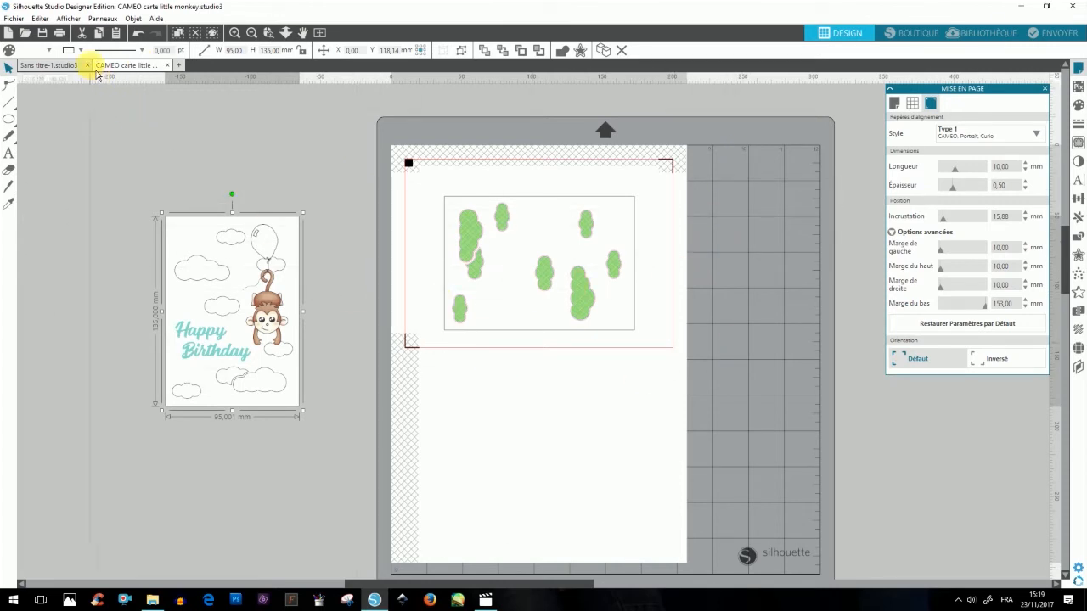
left_click(369, 186)
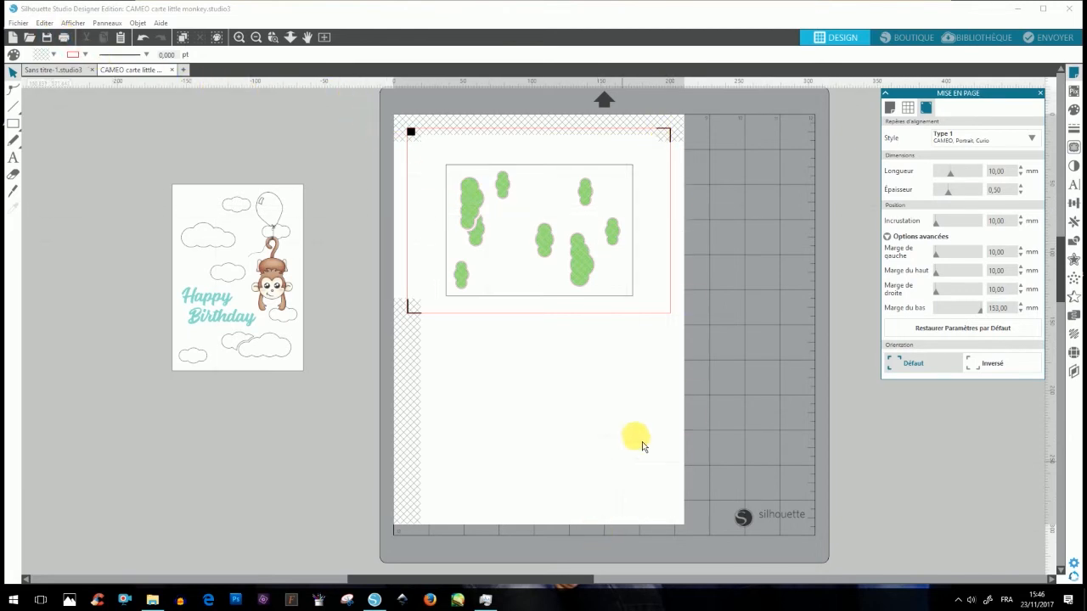
left_click(1049, 41)
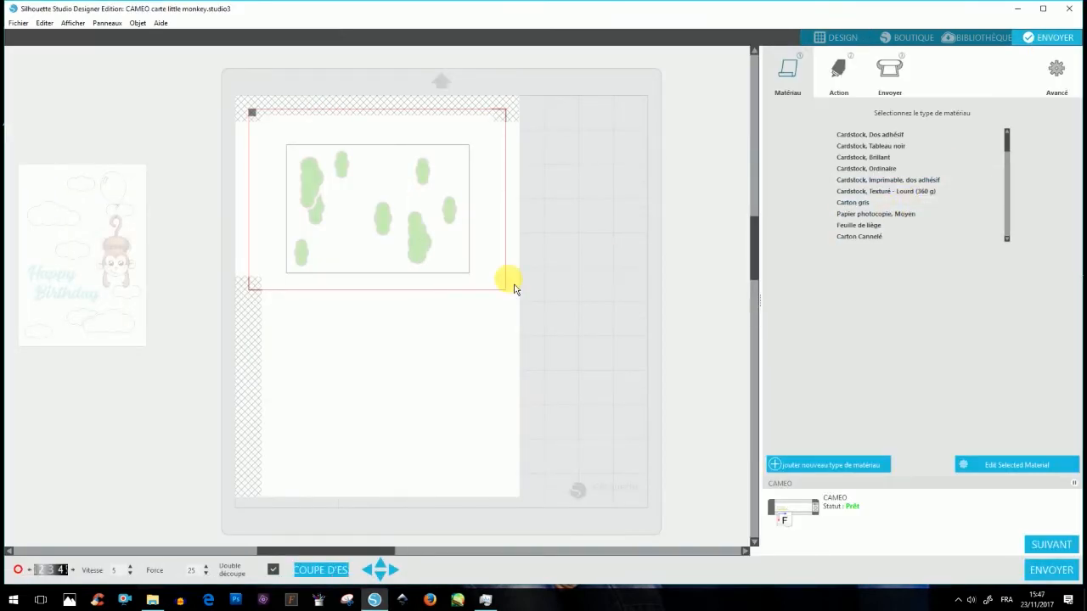
left_click_drag(1014, 150, 1017, 241)
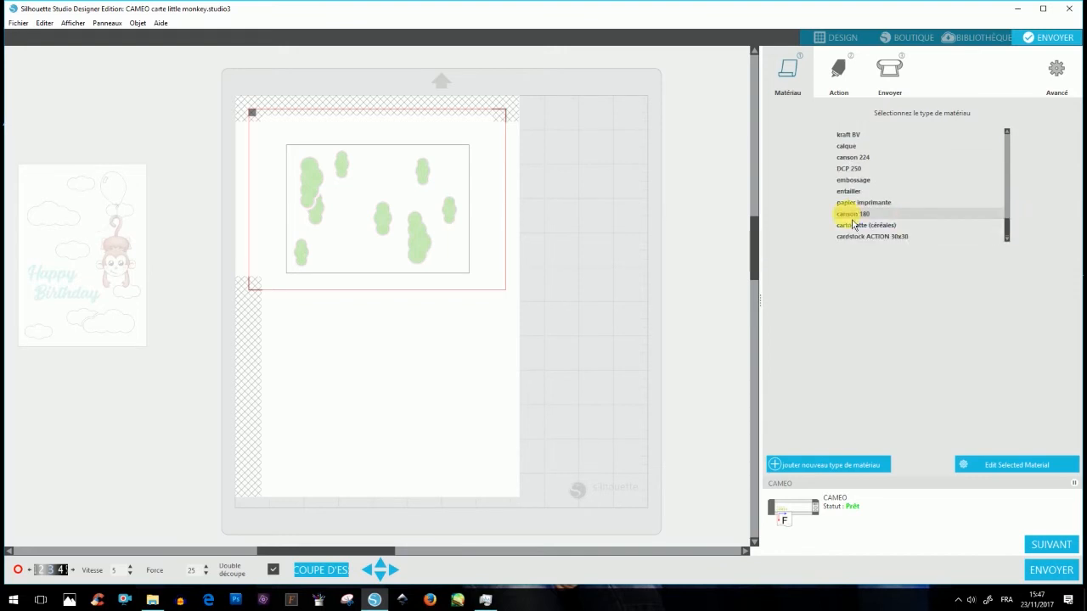
Set the cut actions by line colour, placing red RGB (244,0,0) first and enabling only it, and proceed to the send stage
left_click(858, 82)
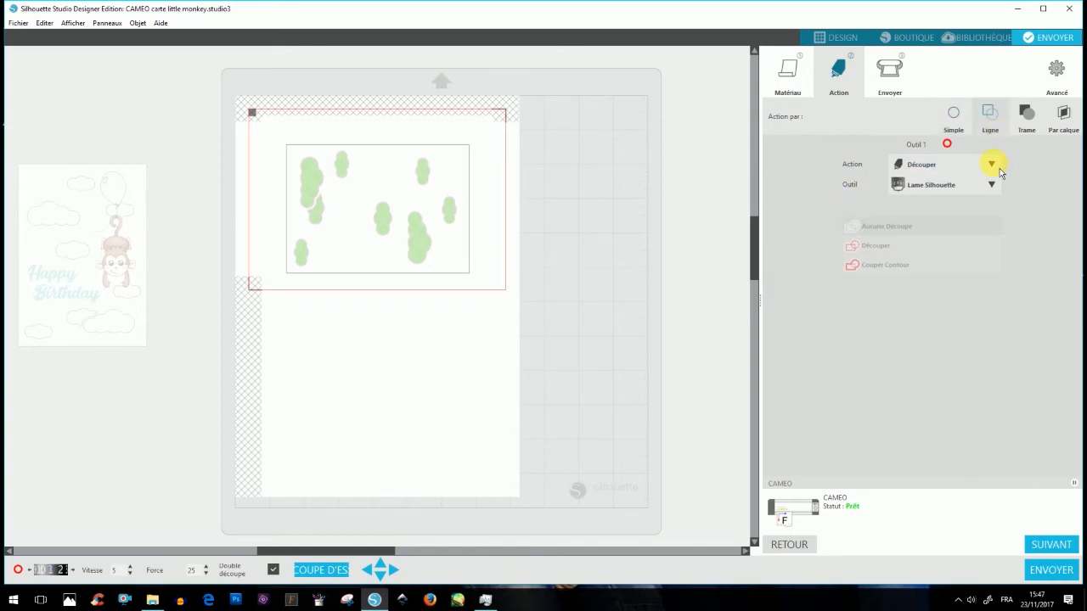
left_click(992, 115)
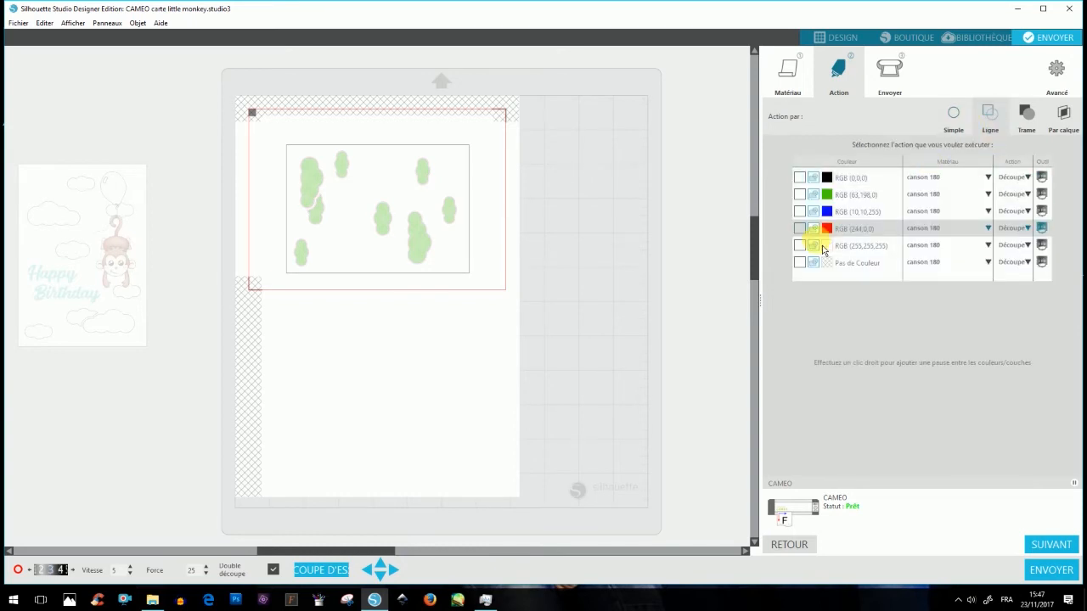
mouse_move(844, 226)
left_mouse_down()
mouse_move(854, 177)
mouse_move(852, 229)
left_mouse_up()
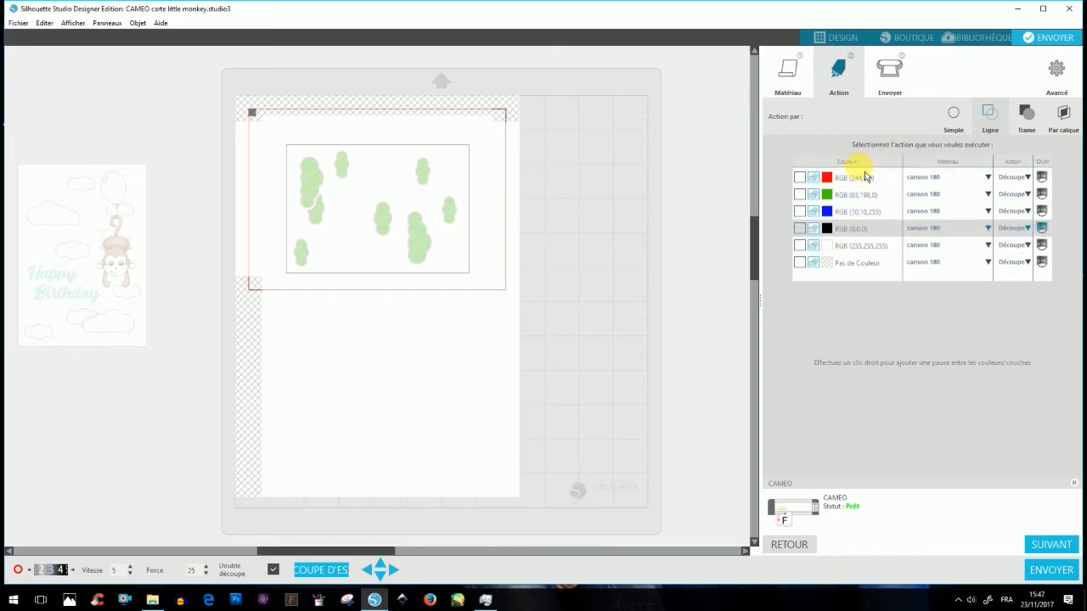
left_click(802, 179)
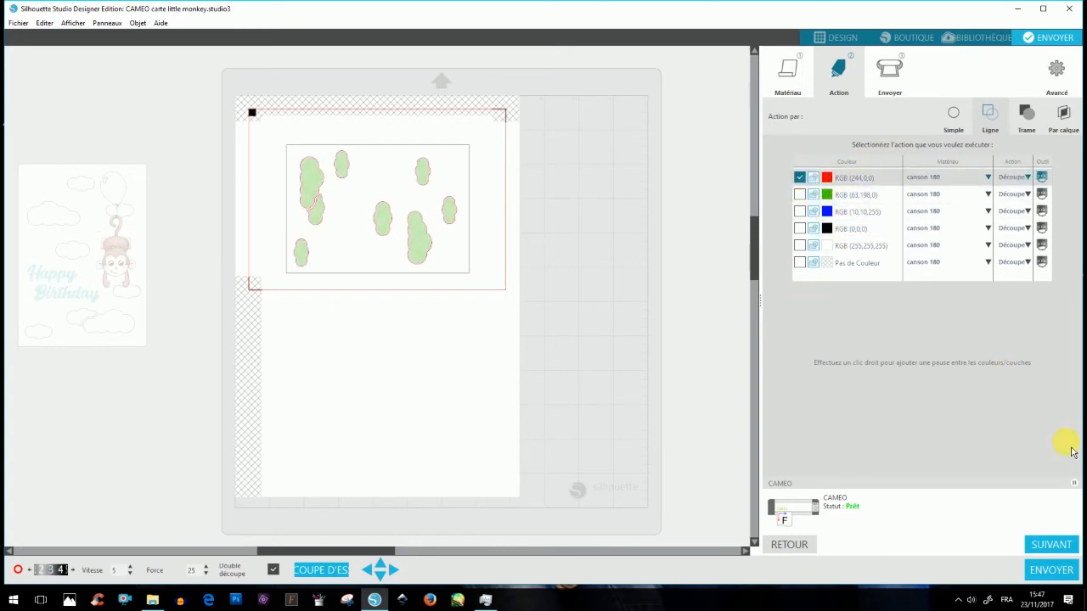
left_click(1053, 546)
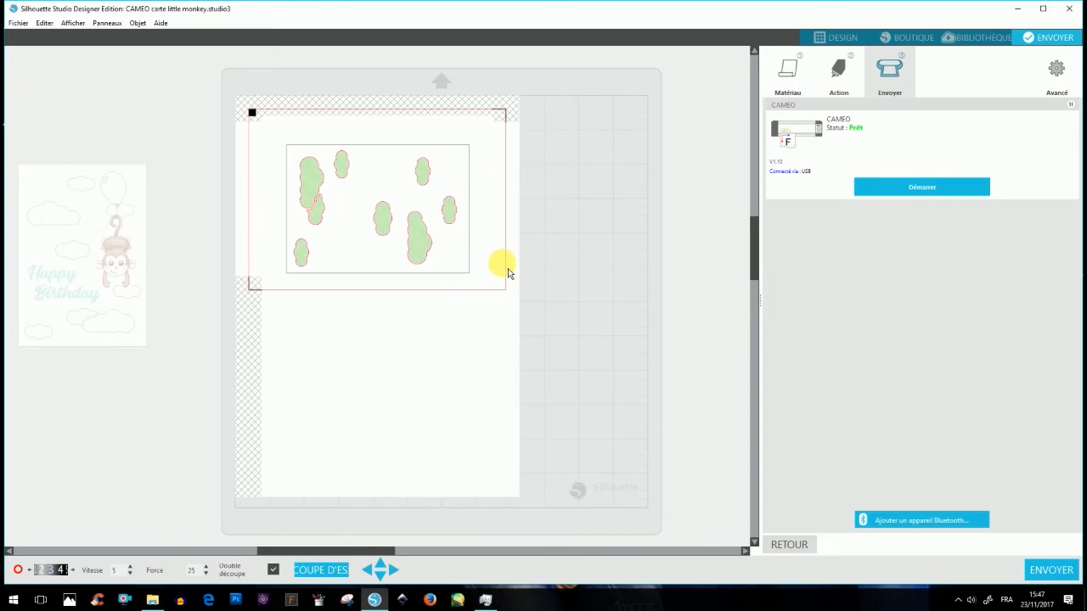
Copy the card frame and hatched clouds into a new document and move them to the page's upper-left corner
left_click(834, 38)
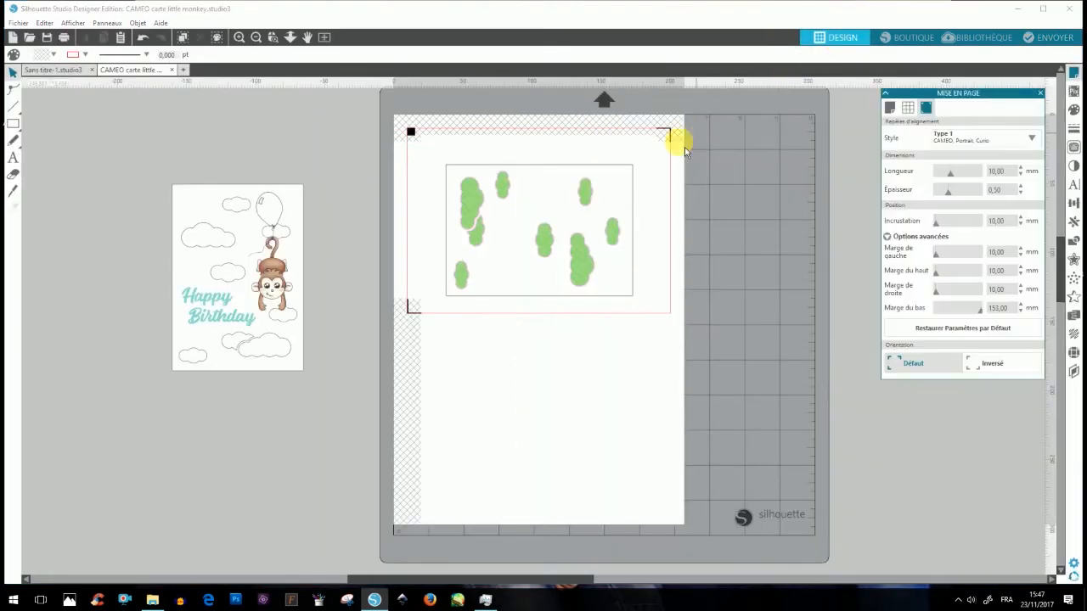
left_click_drag(388, 150, 674, 297)
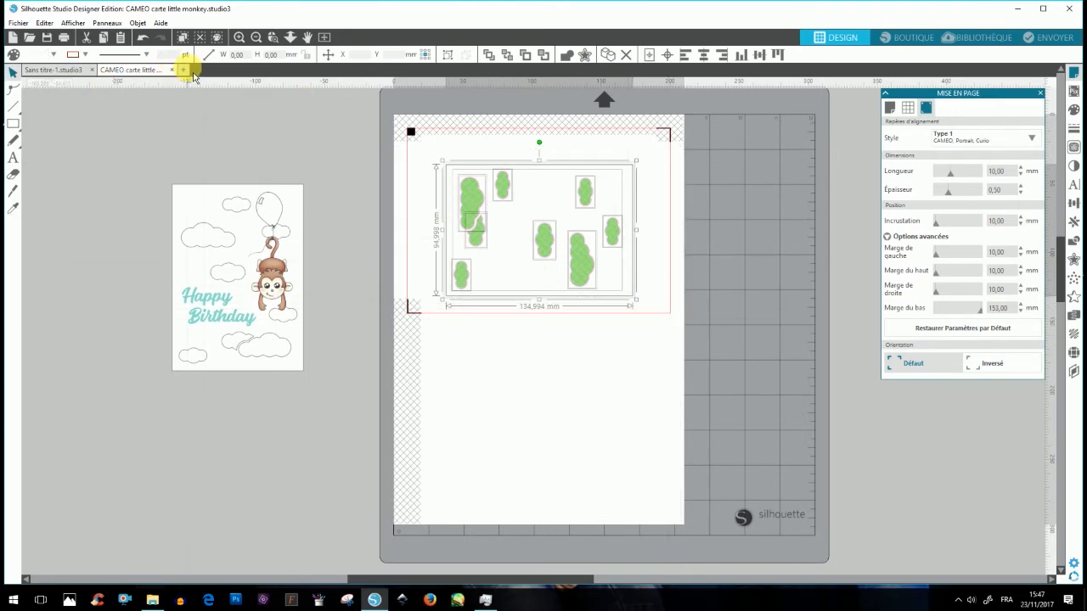
left_click(183, 70)
key("ctrl+v")
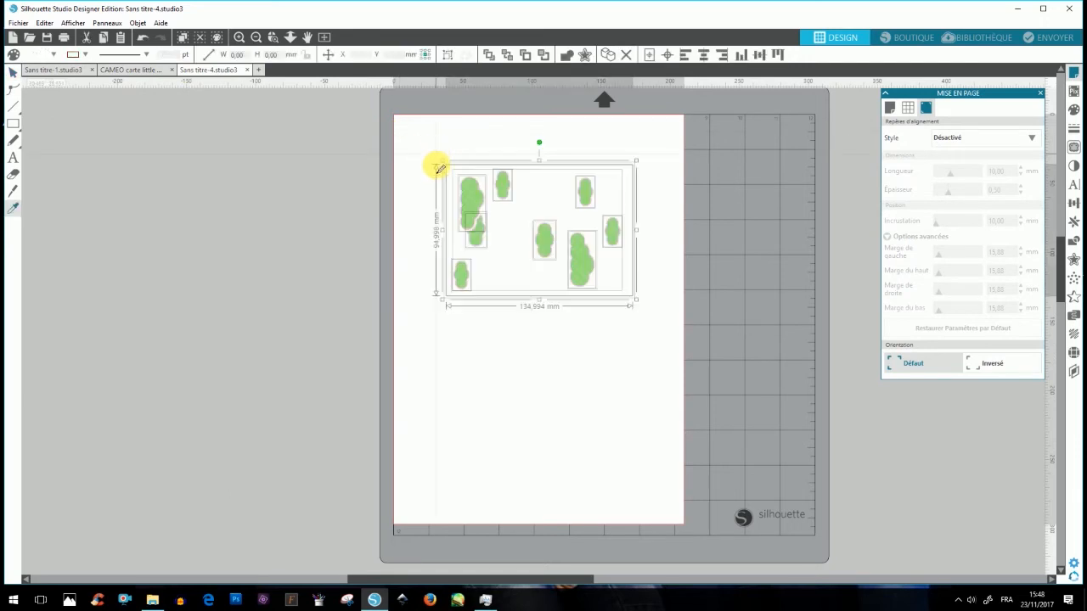
left_click_drag(467, 207, 425, 170)
left_click(350, 190)
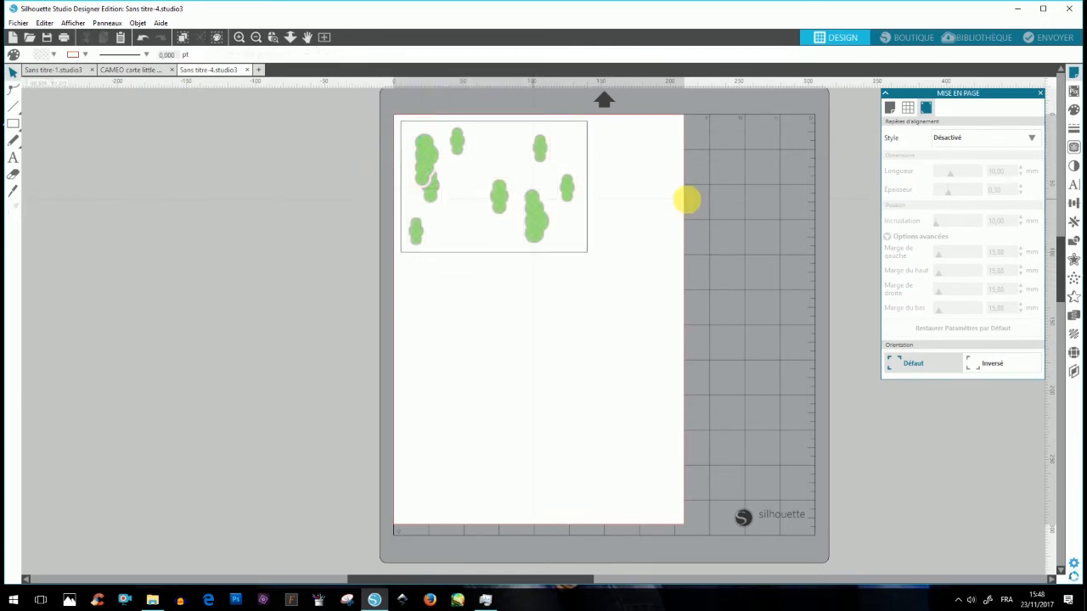
Choose cartonette (céréales) as the cutting material for the new document
left_click(1056, 38)
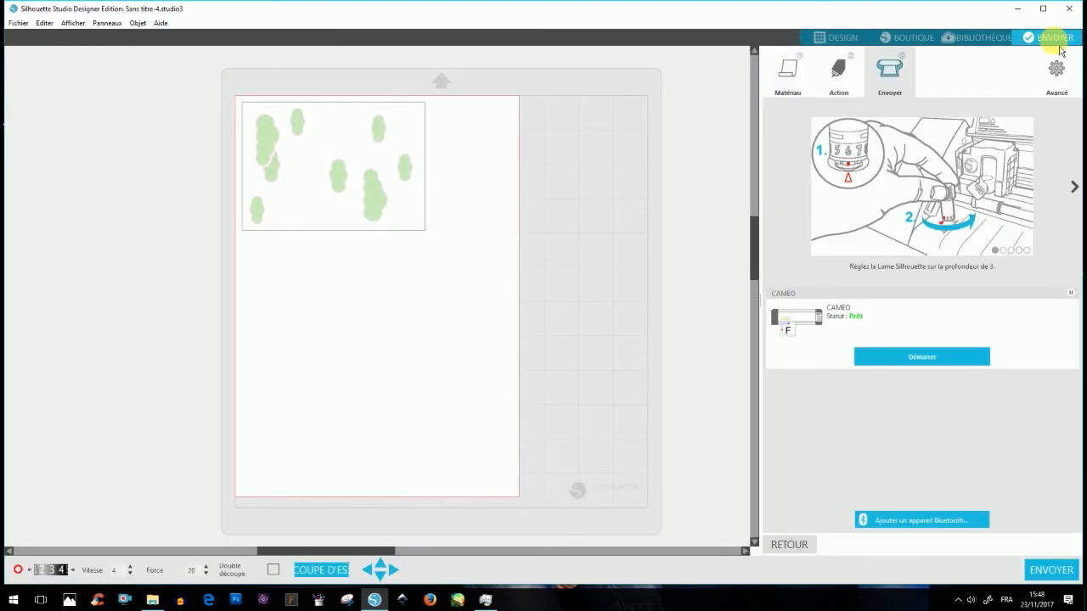
left_click(787, 68)
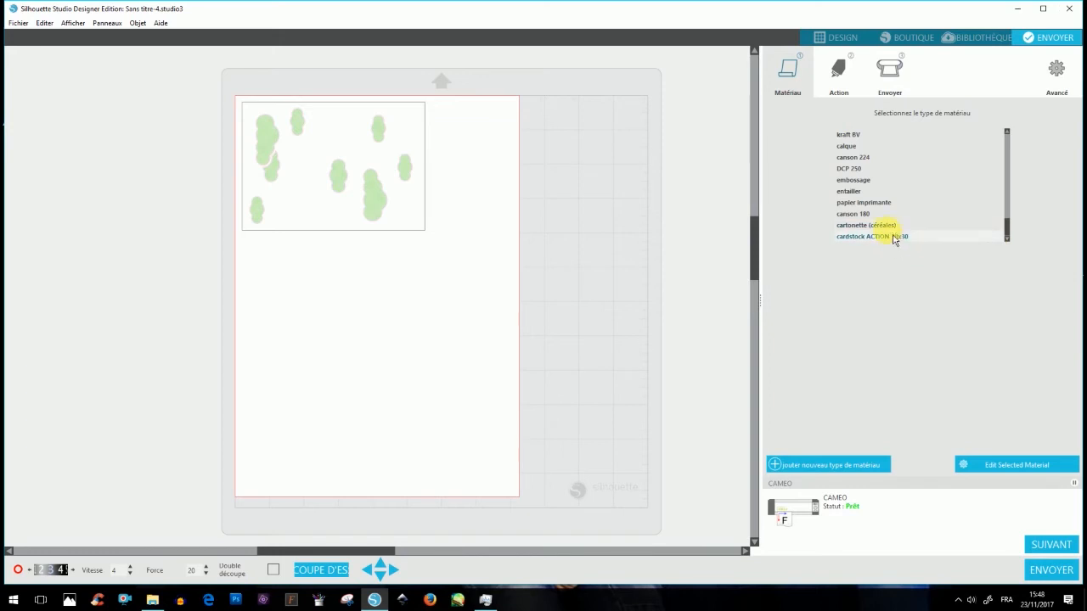
left_click(883, 225)
Set the cut actions by line colour and disable the blue and green lines, keeping black and red enabled
left_click(839, 72)
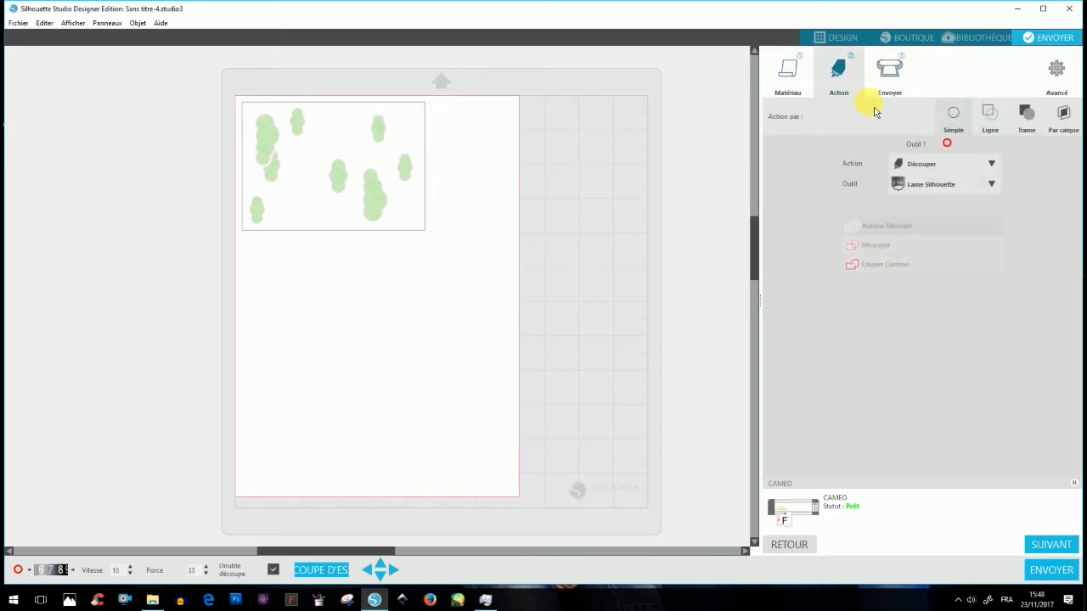
left_click(990, 117)
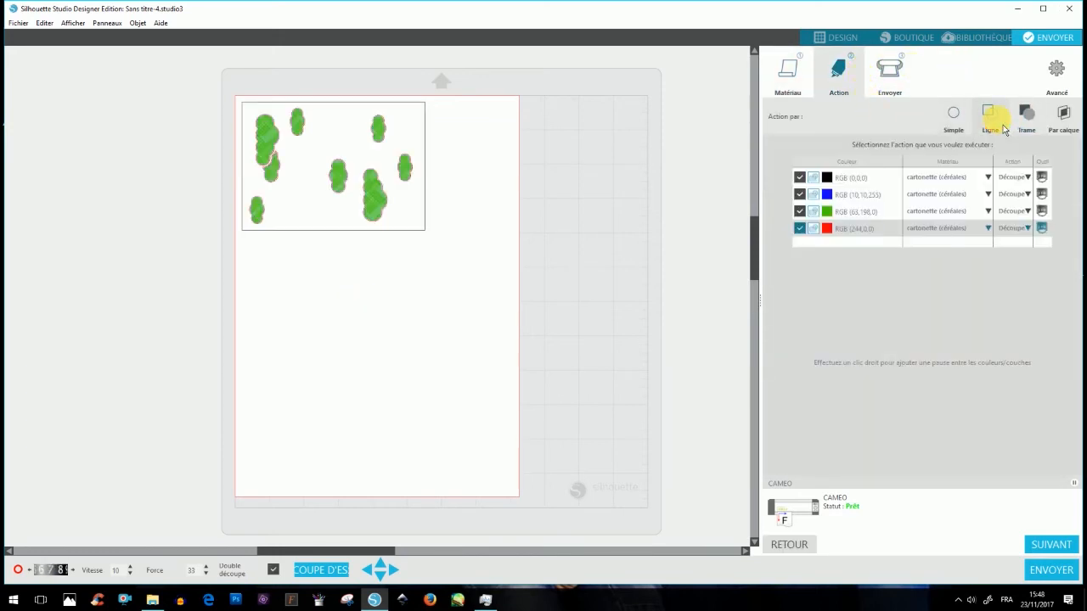
left_click(800, 211)
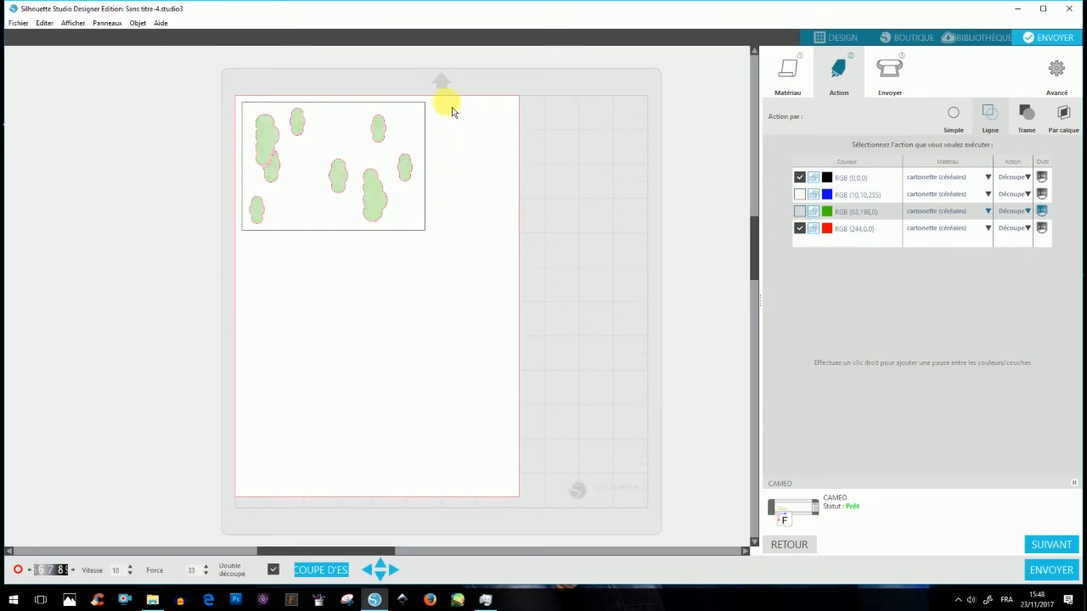
Return to the CAMEO carte little monkey document, review the entailler material's cutting settings and save them
left_click(855, 44)
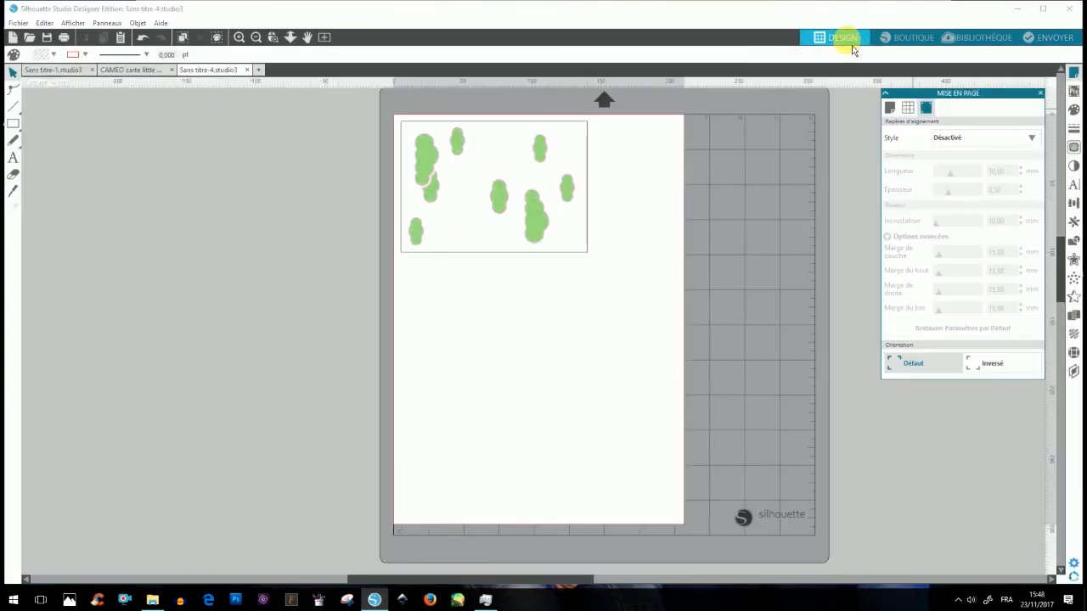
left_click(132, 70)
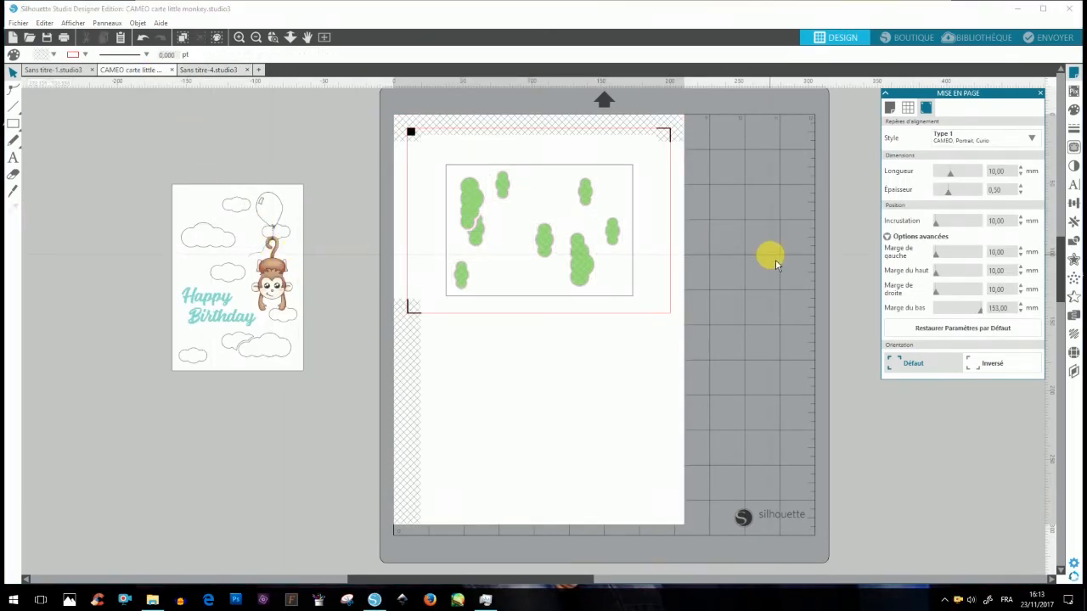
left_click(1073, 39)
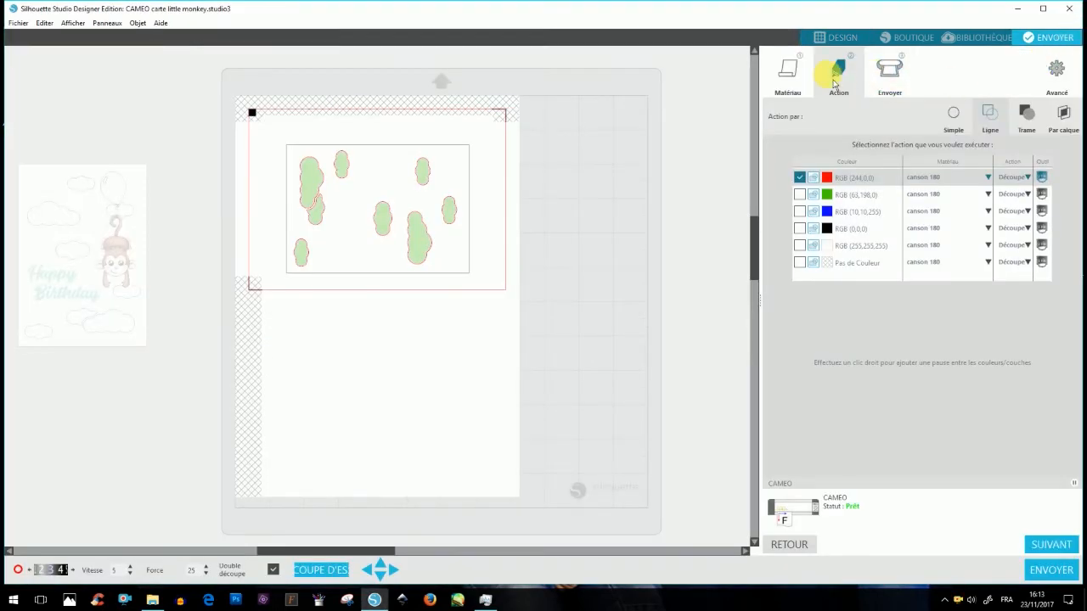
left_click(787, 81)
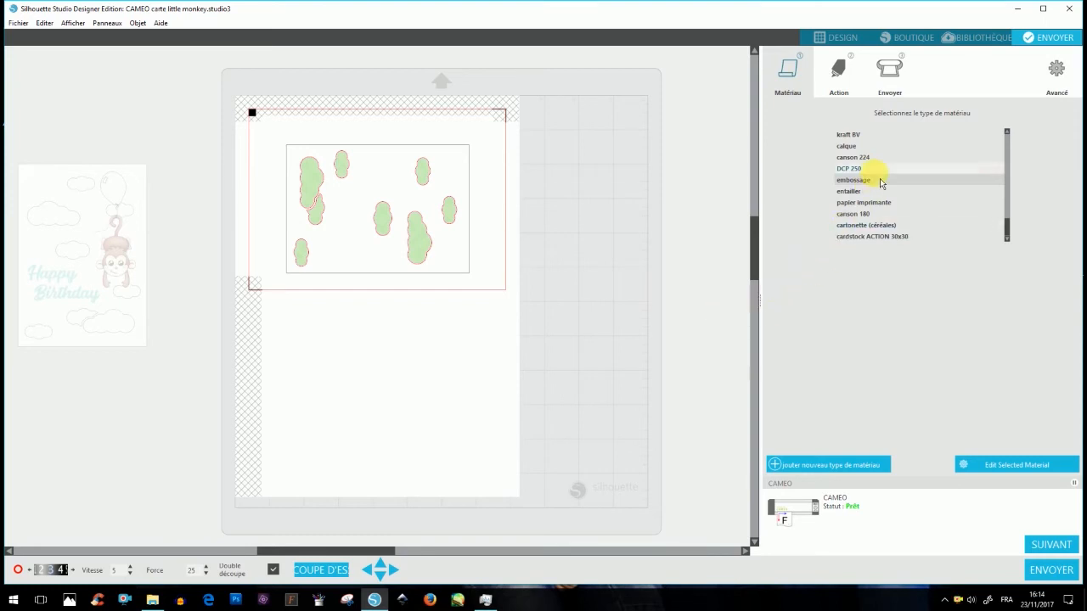
left_click(856, 191)
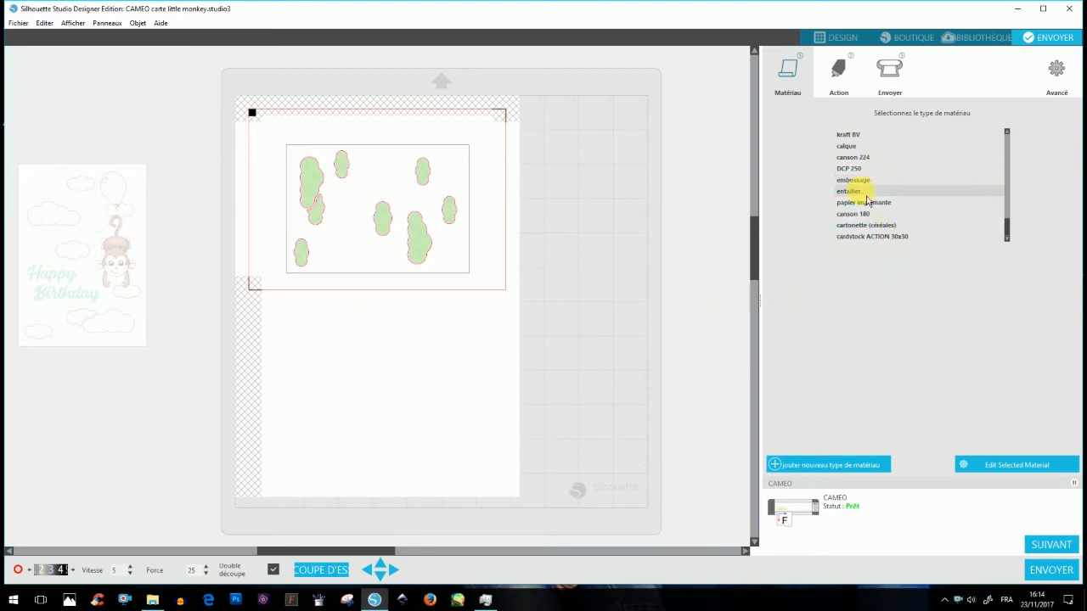
left_click(1015, 469)
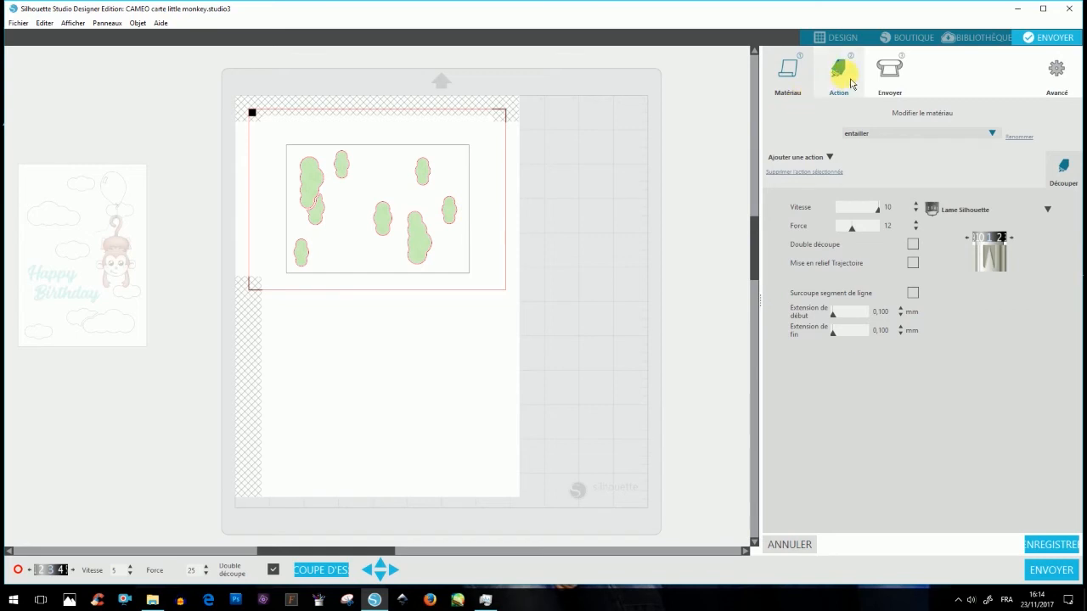
left_click(1049, 546)
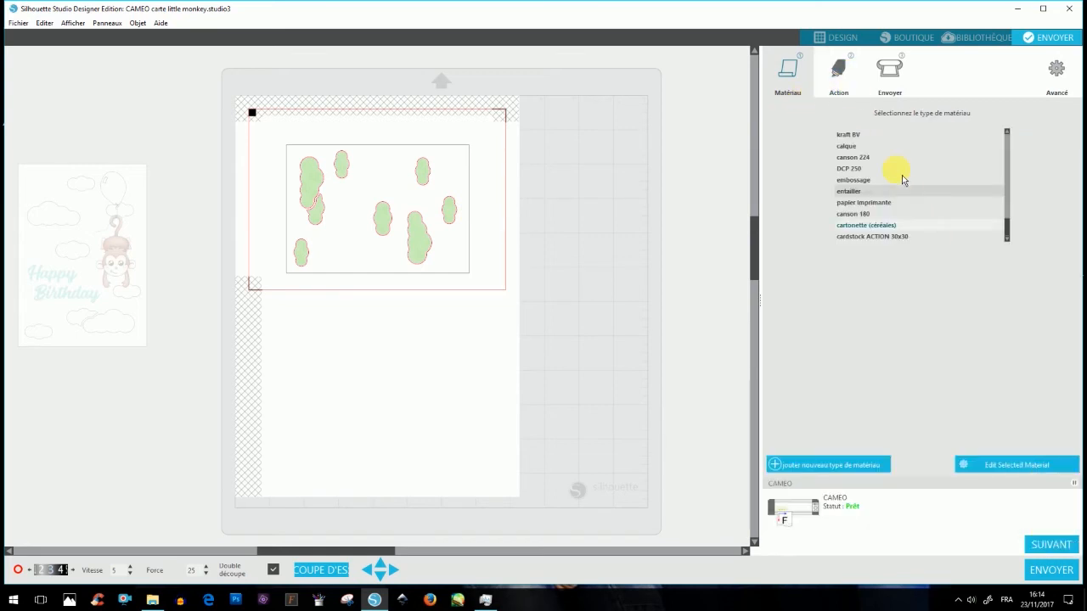
Review the embossage material's cutting settings and available blade types, and save the material
left_click(858, 183)
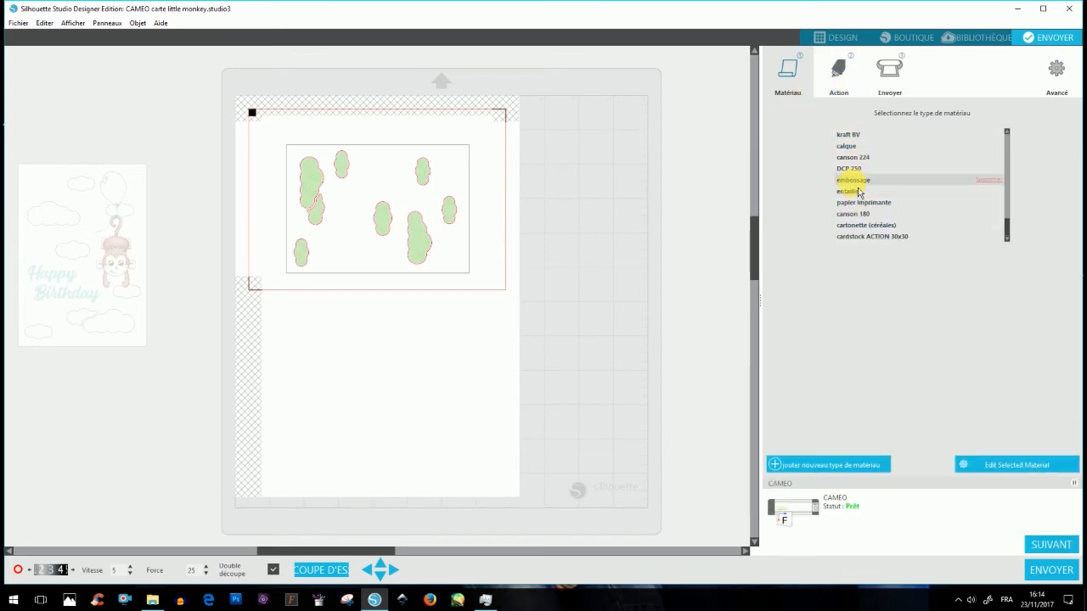
left_click(1017, 465)
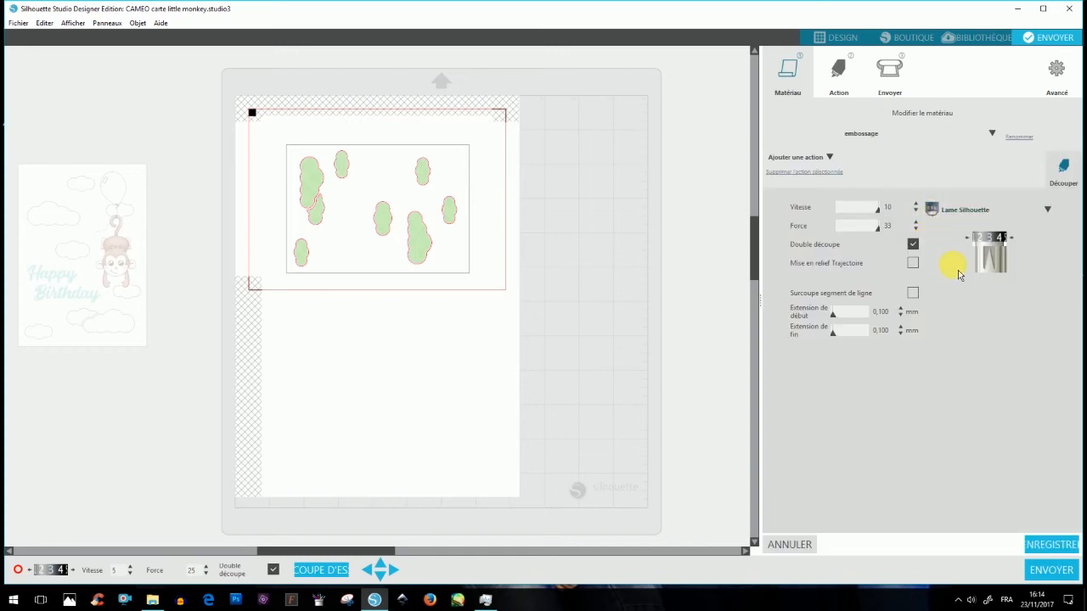
left_click(1053, 219)
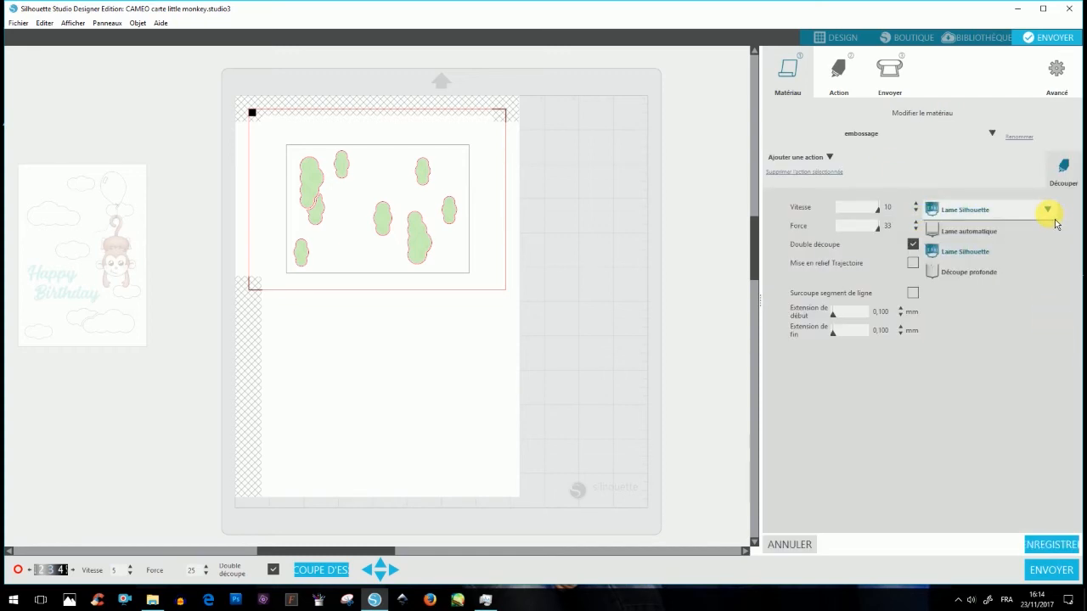
left_click(1056, 223)
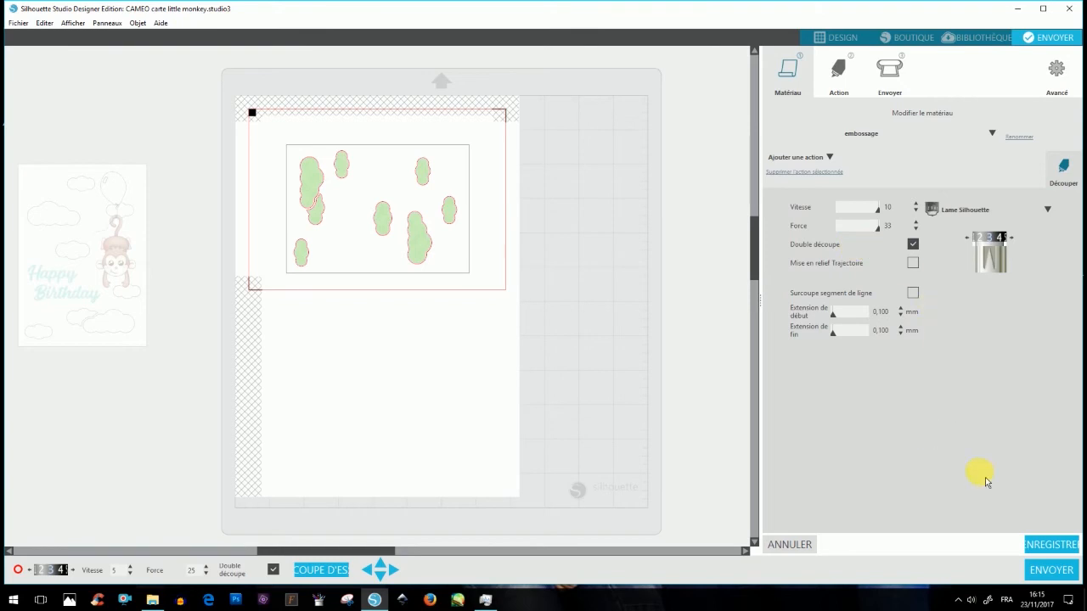
left_click(1053, 545)
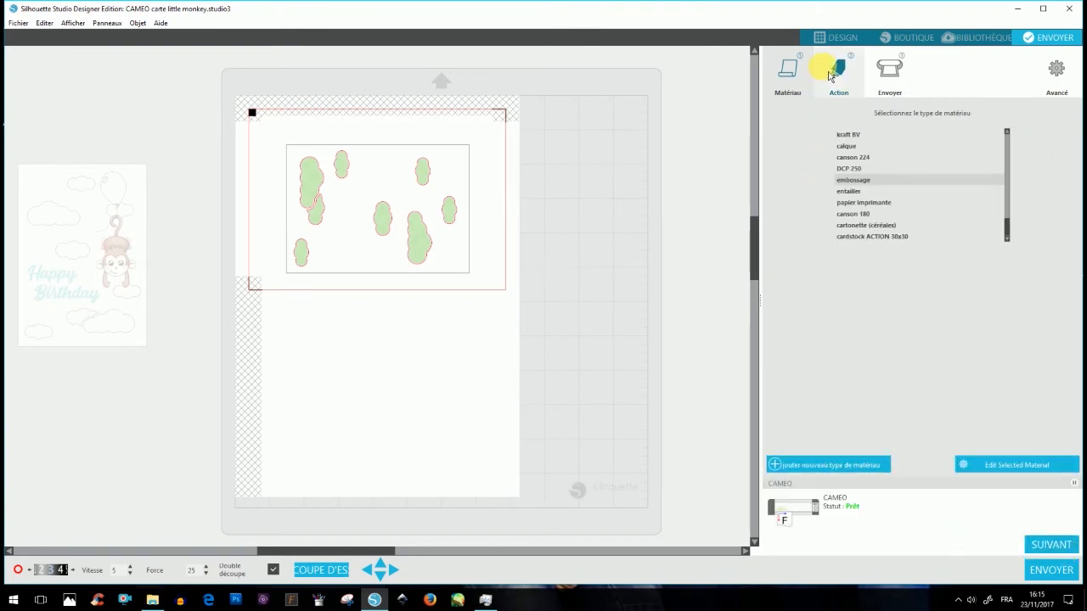
In the line-colour cut actions, assign the entailler material to the red line and add a pause after it
left_click(830, 76)
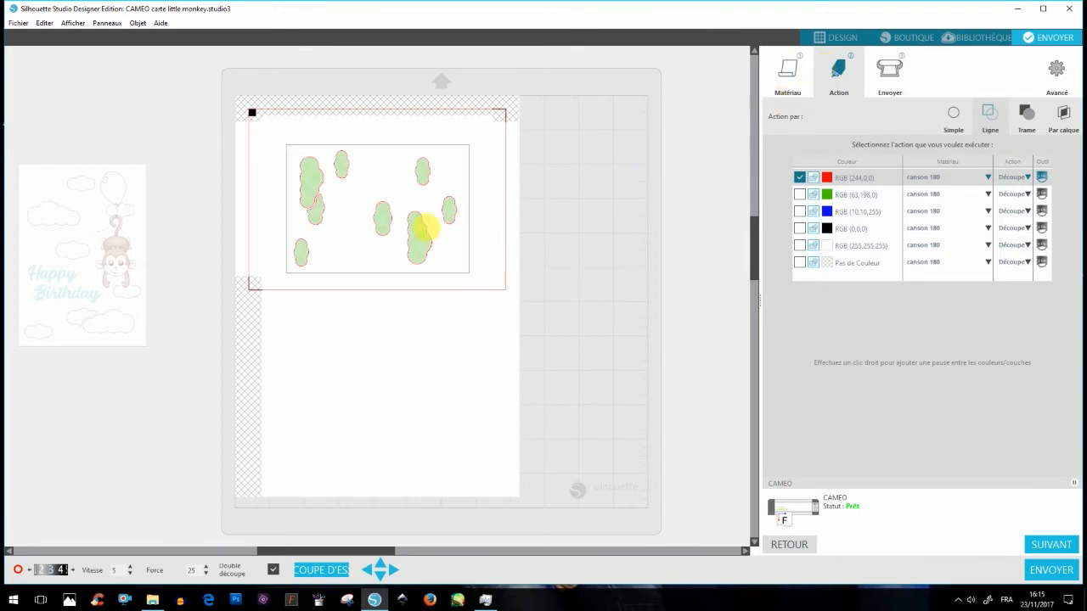
left_click(801, 177)
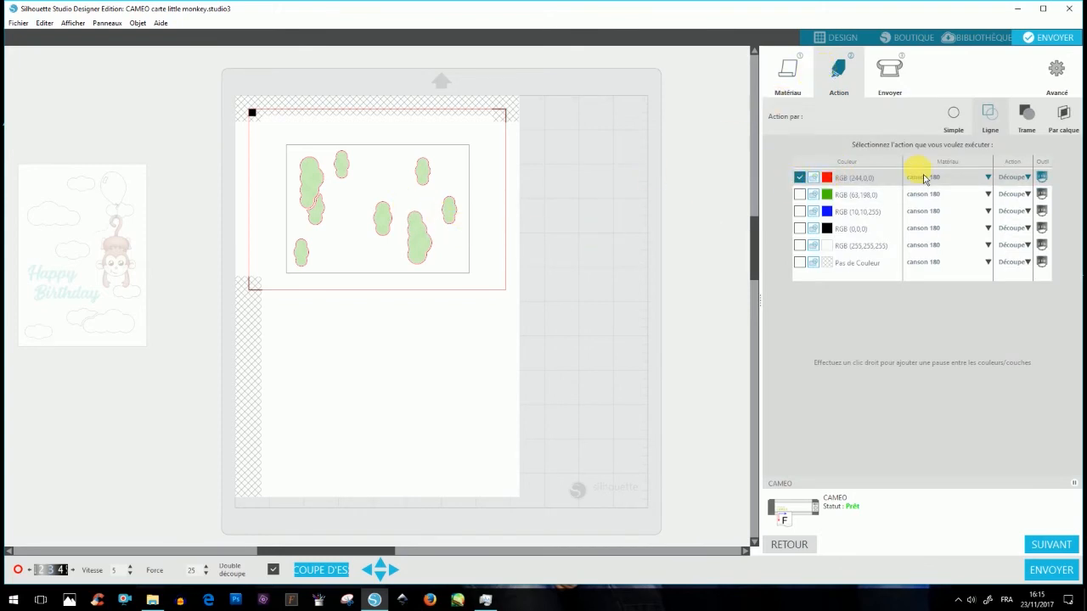
left_click(988, 177)
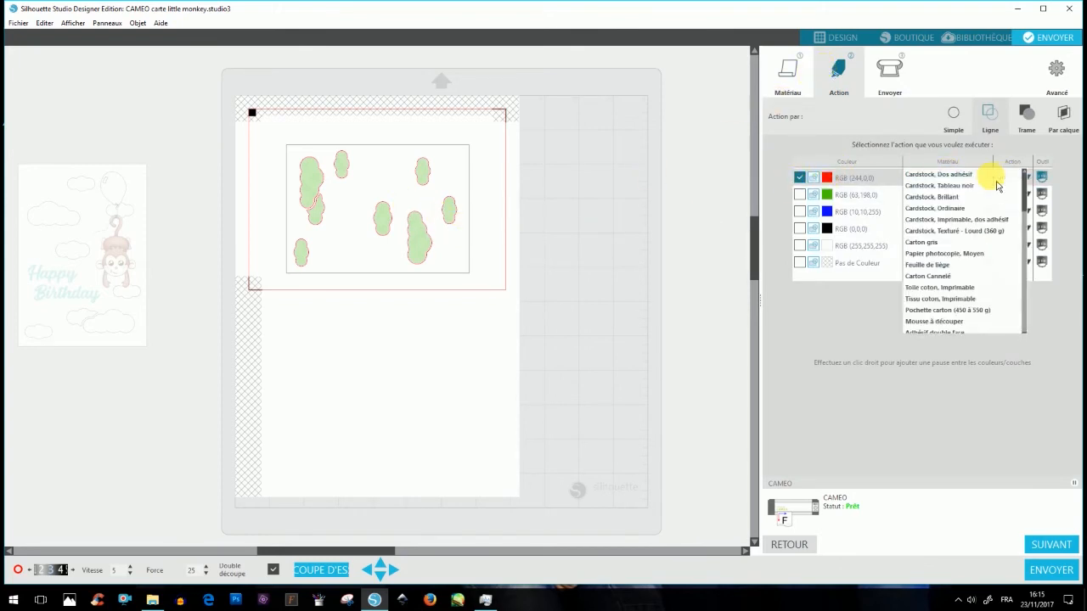
scroll(985, 216, "down", 3)
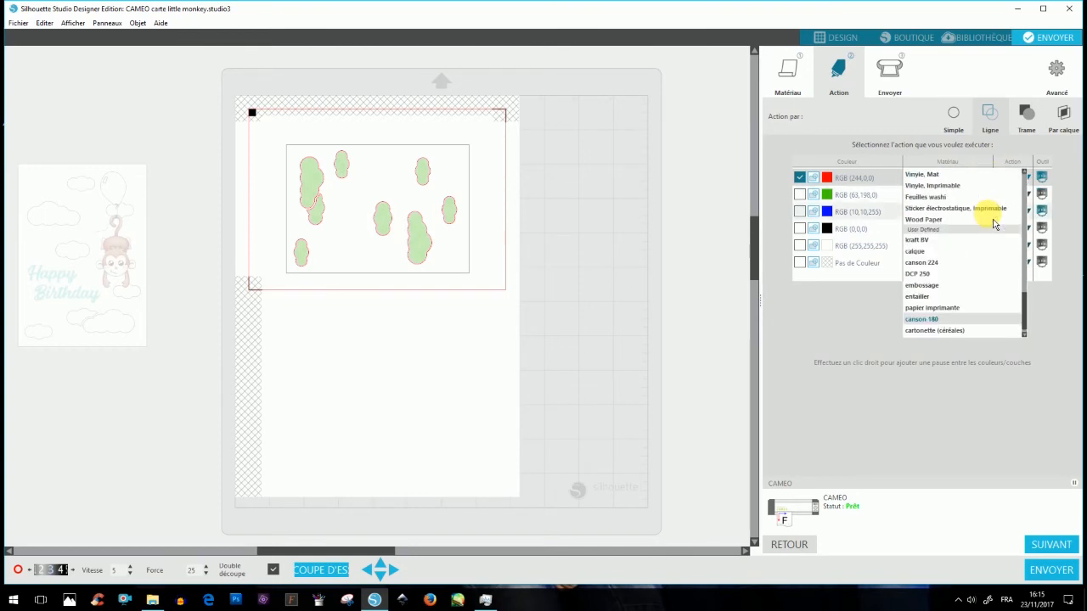
left_click(976, 293)
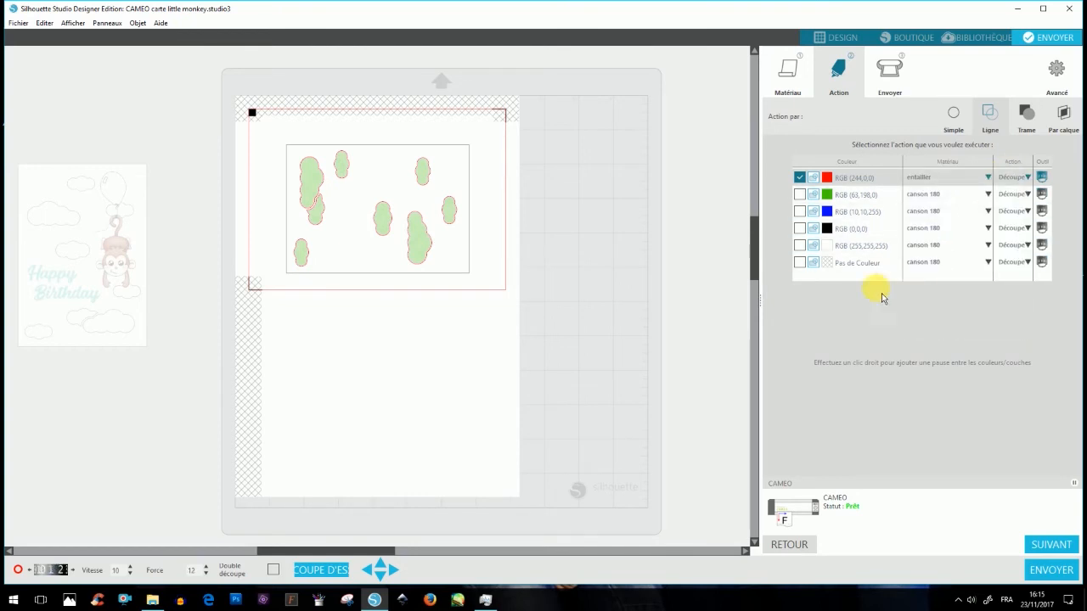
right_click(921, 183)
left_click(947, 182)
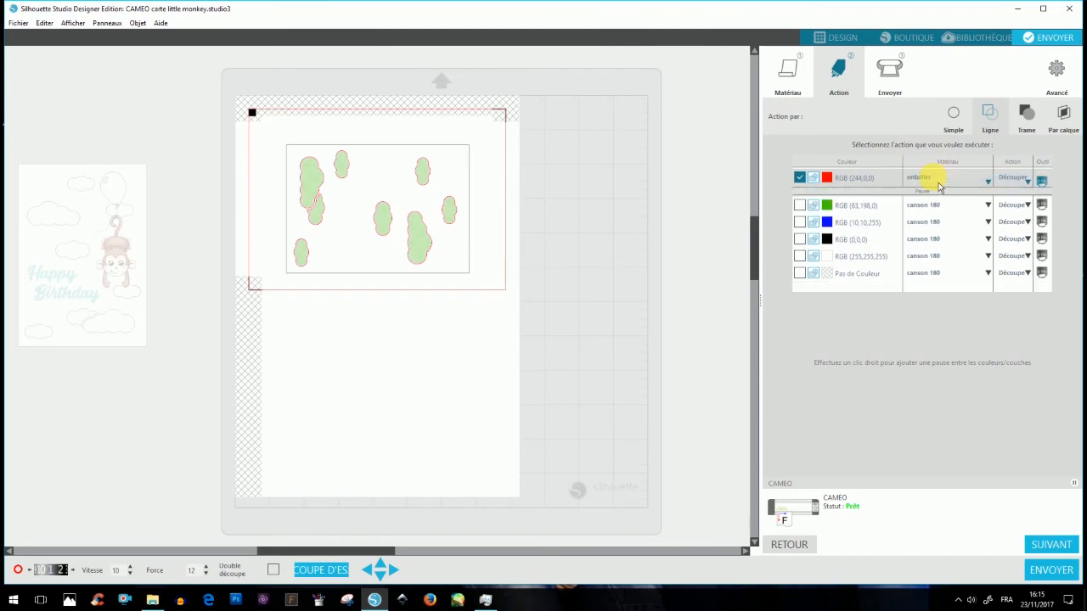
Enable the green and blue lines for cutting and assign the embossage material to the green line
left_click(799, 204)
left_click(800, 222)
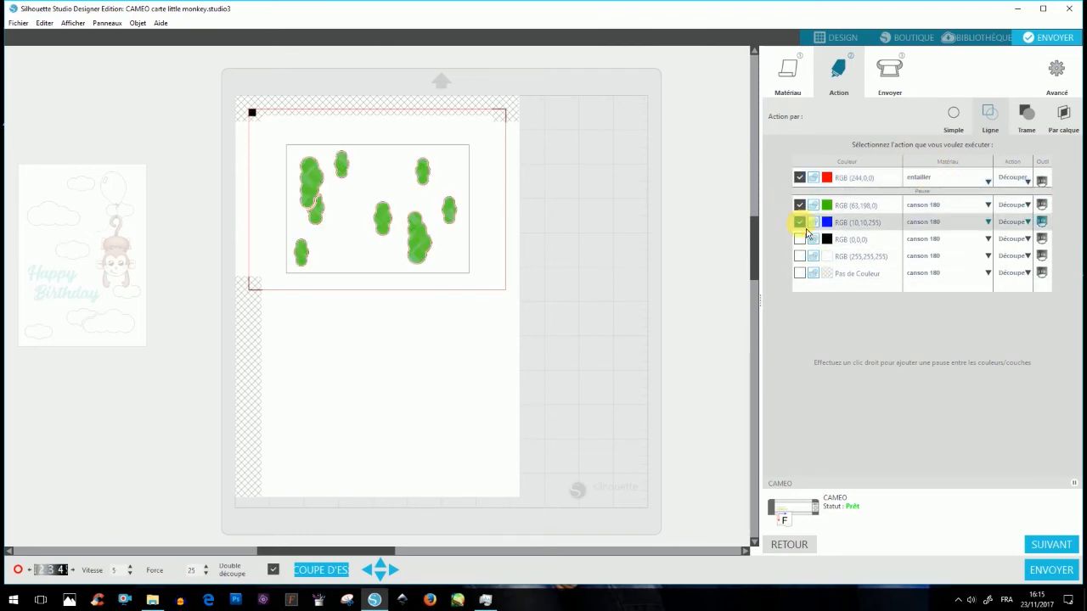
right_click(939, 212)
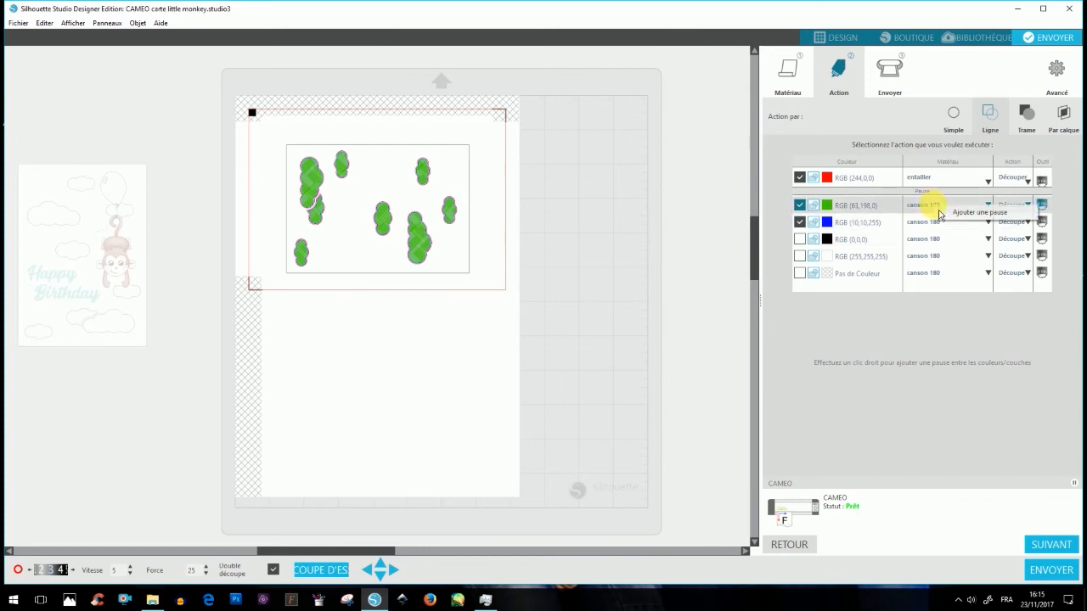
left_click(987, 206)
left_click(977, 208)
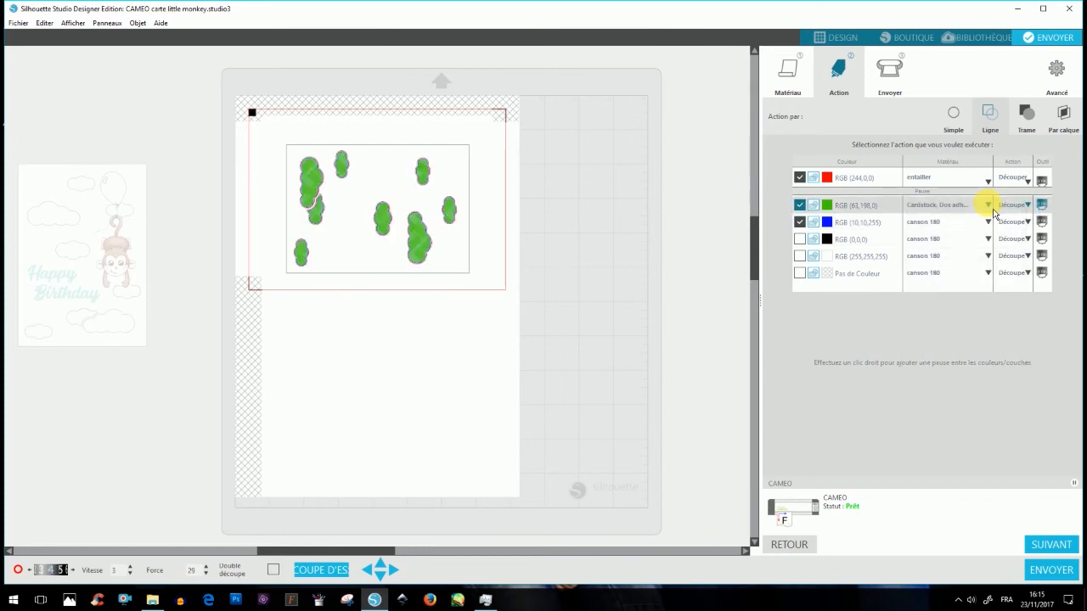
left_click(995, 213)
scroll(1002, 231, "down", 10)
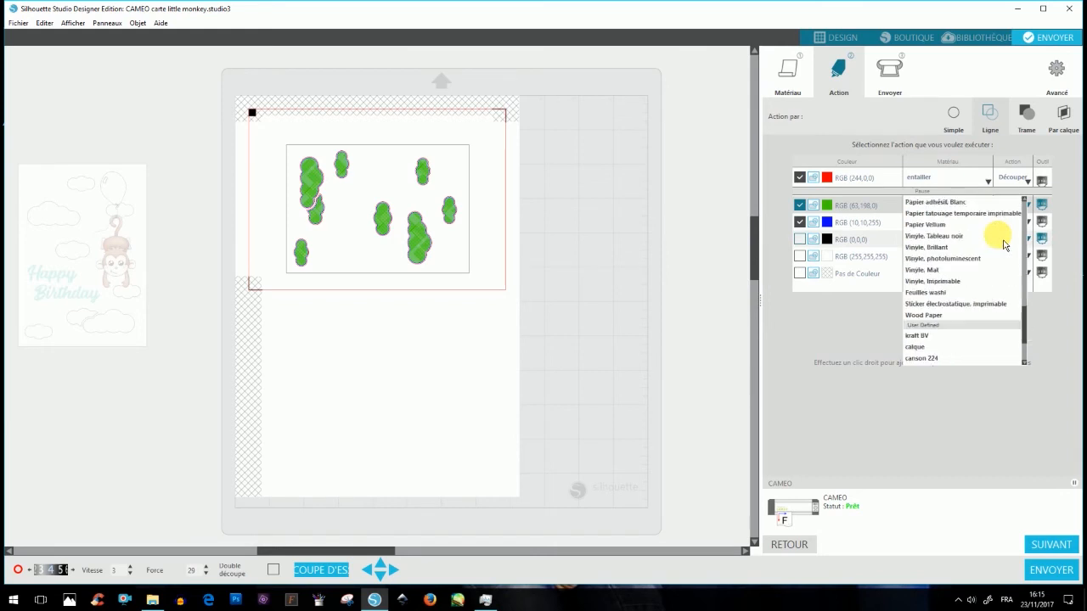
scroll(1002, 246, "down", 3)
left_click(921, 311)
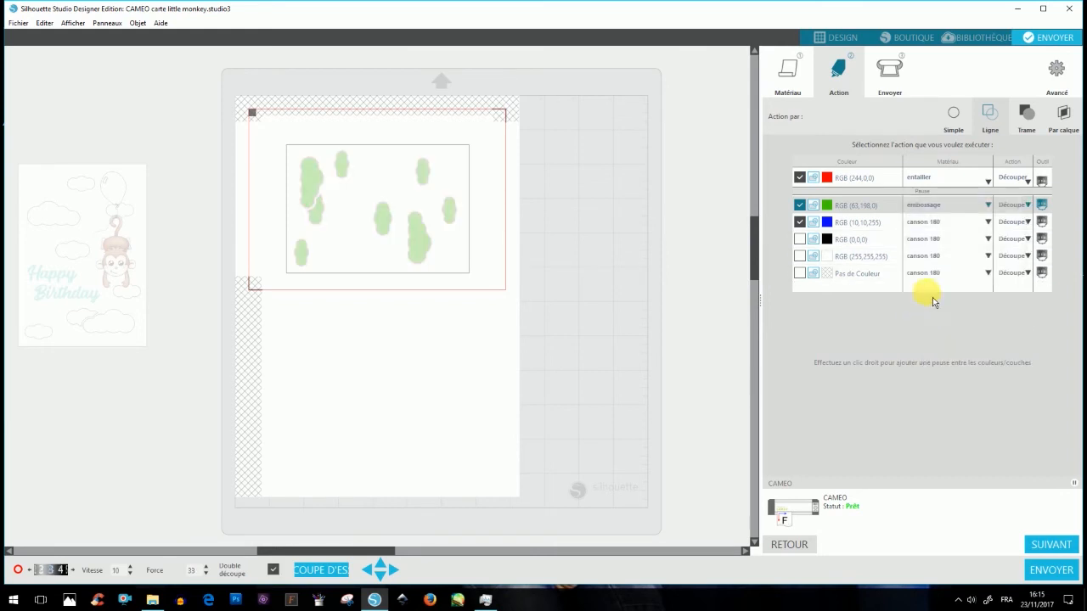
Assign the embossage material to the blue line and add a pause between the green and blue lines
left_click(989, 223)
scroll(972, 242, "down", 8)
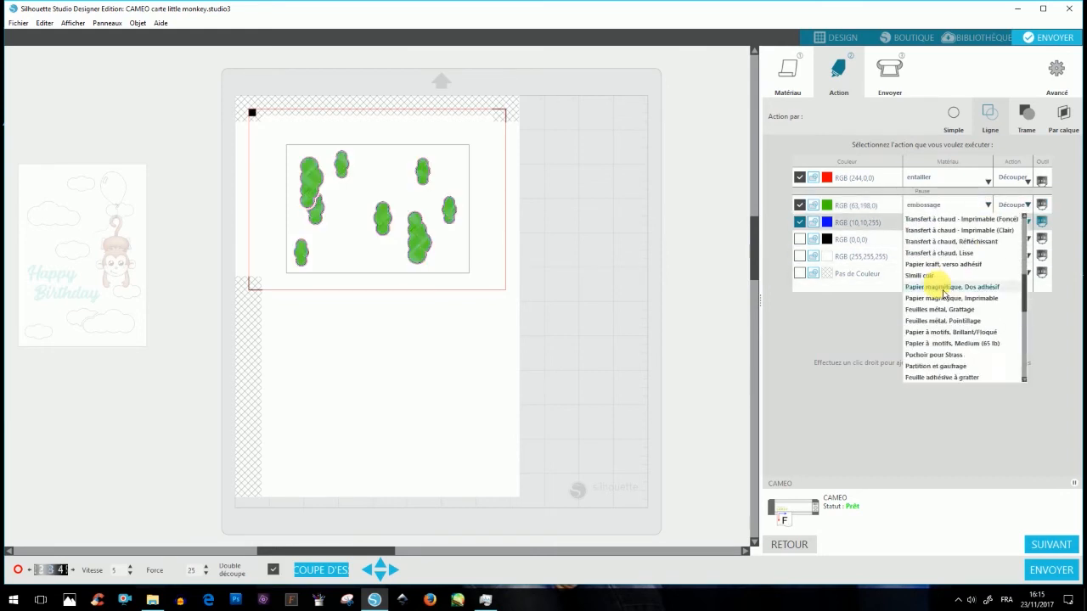
scroll(943, 297, "down", 3)
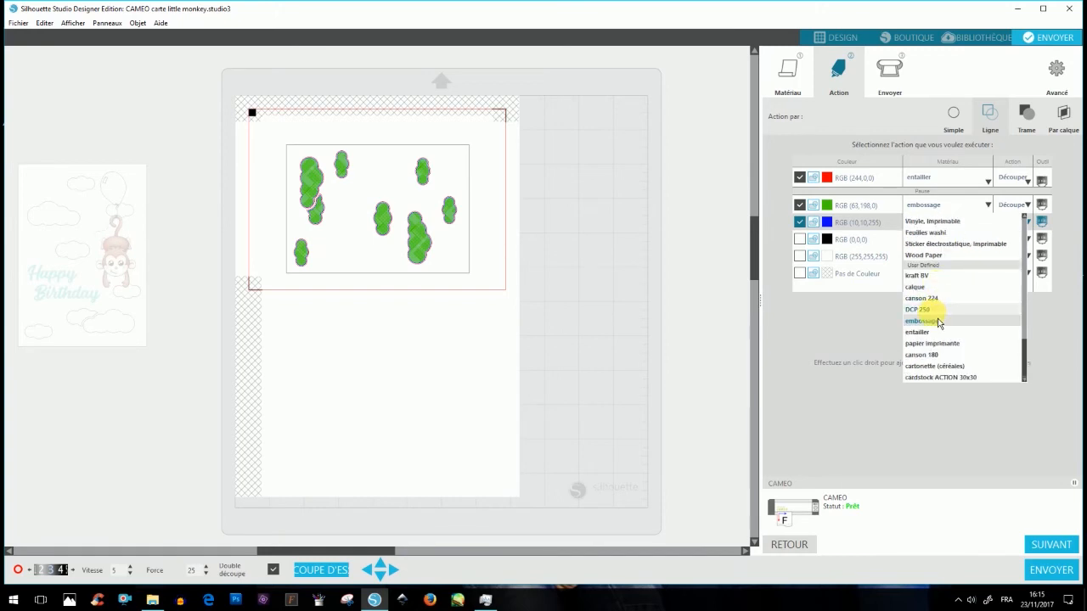
left_click(934, 323)
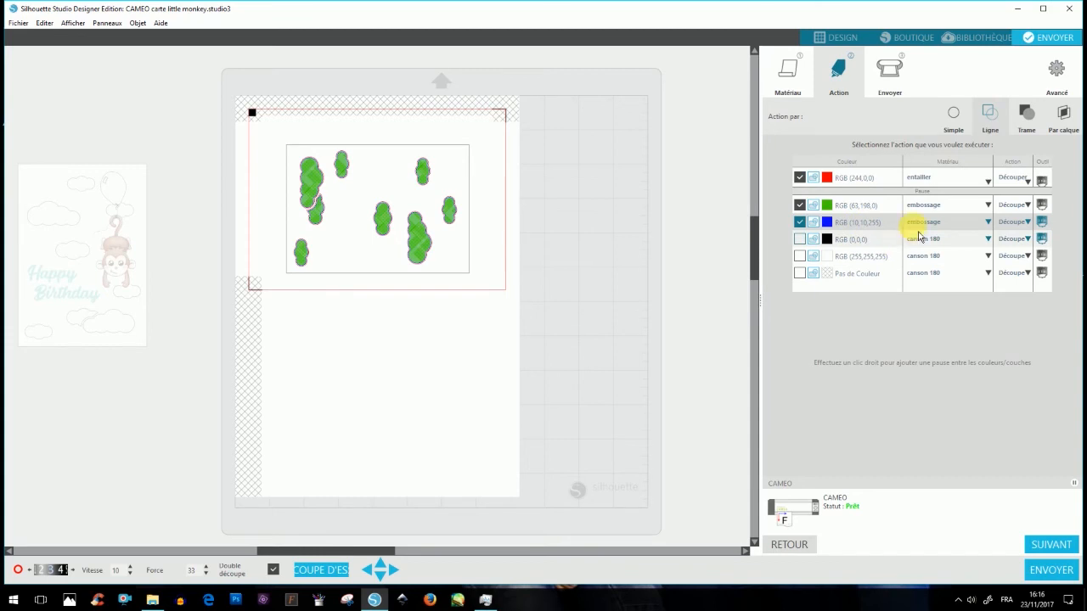
right_click(928, 219)
left_click(948, 219)
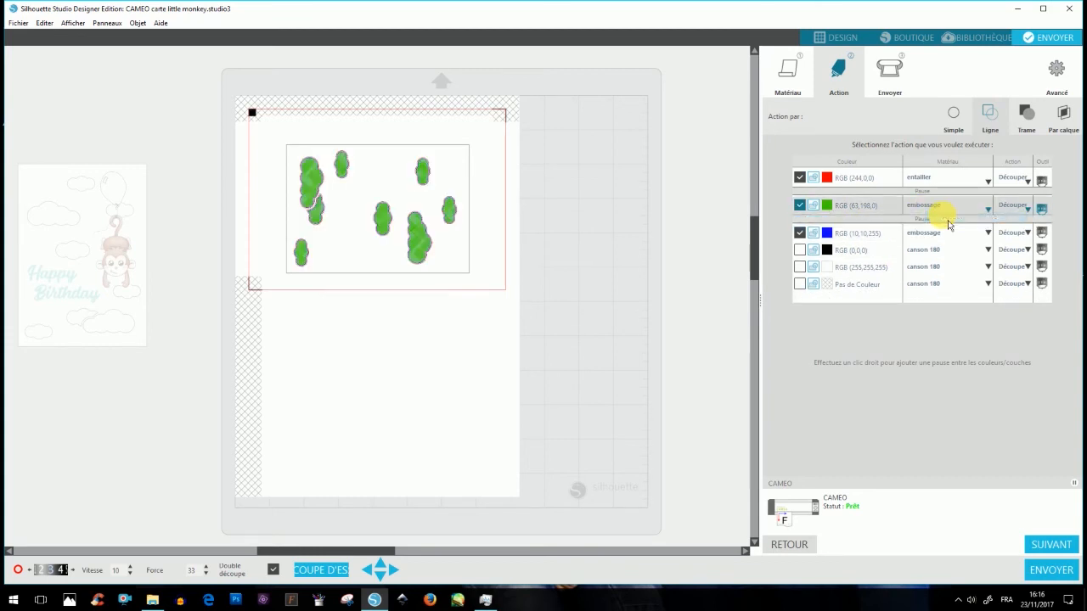